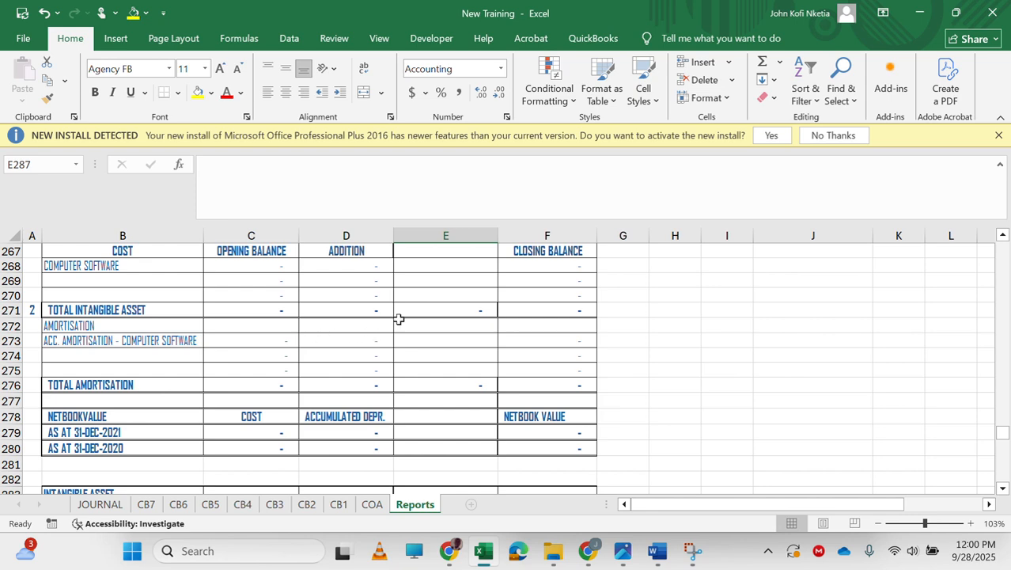
Review the intangible asset and the two properties, plant and equipment schedules on the Reports sheet
scroll(398, 318, "up", 2)
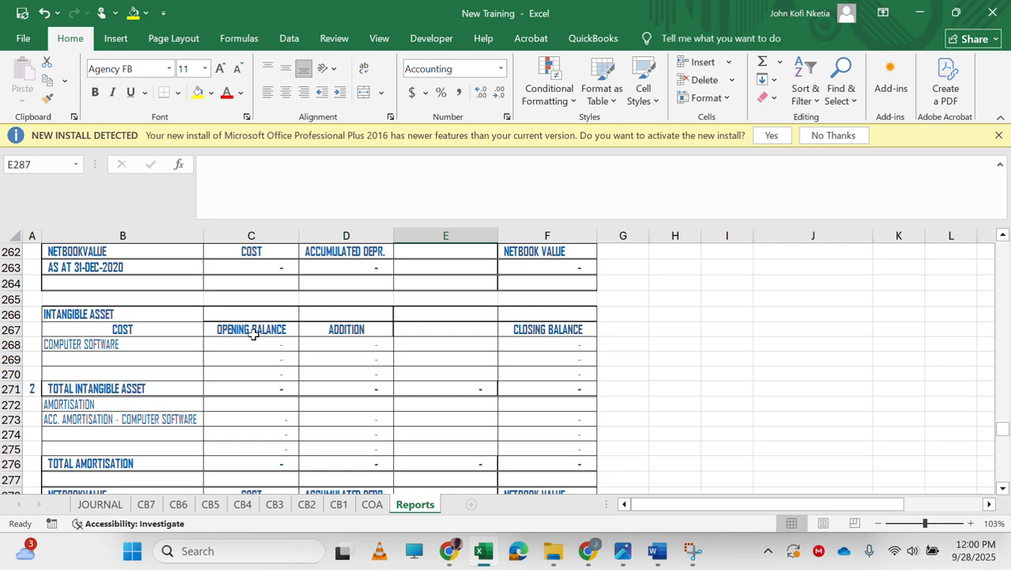
scroll(253, 334, "up", 1)
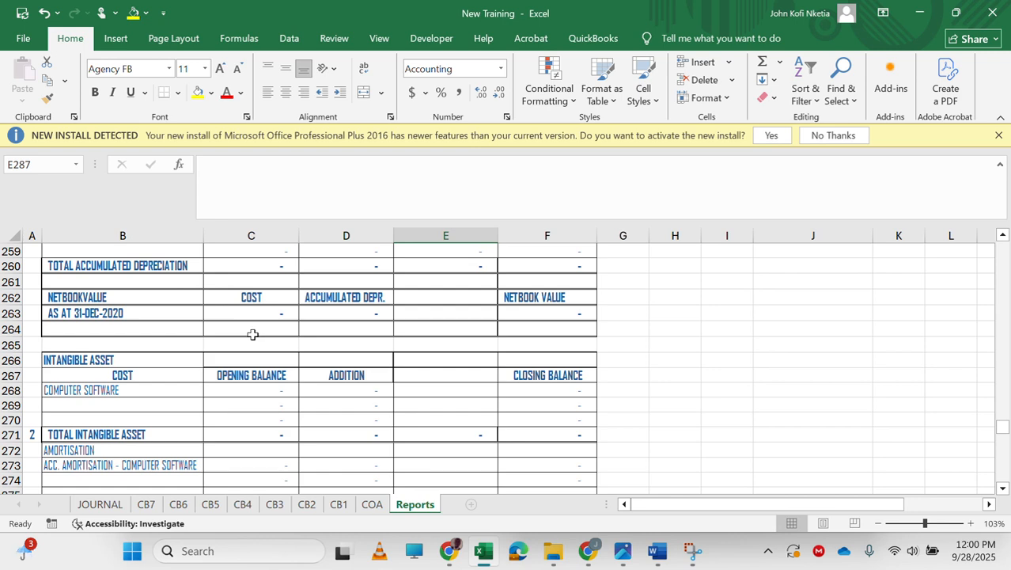
scroll(254, 364, "up", 6)
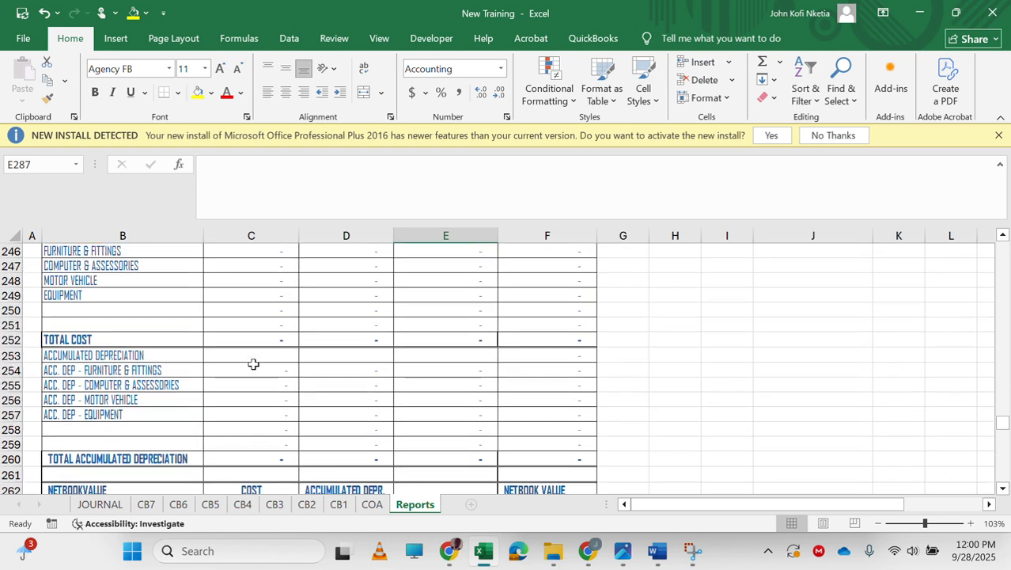
scroll(253, 364, "up", 1)
scroll(253, 363, "up", 1)
scroll(253, 362, "down", 1)
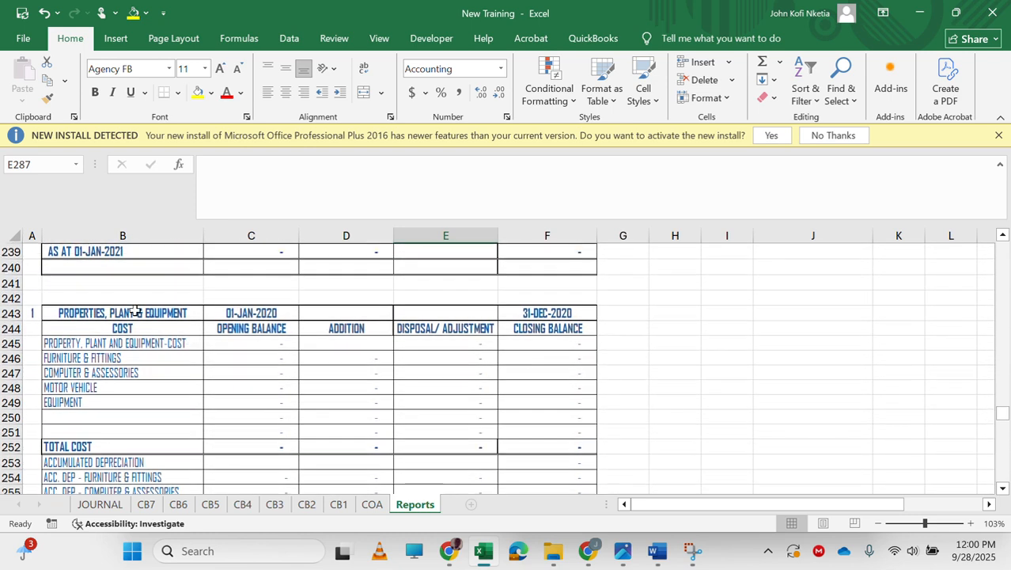
scroll(267, 356, "up", 2)
scroll(267, 355, "down", 1)
scroll(266, 356, "up", 8)
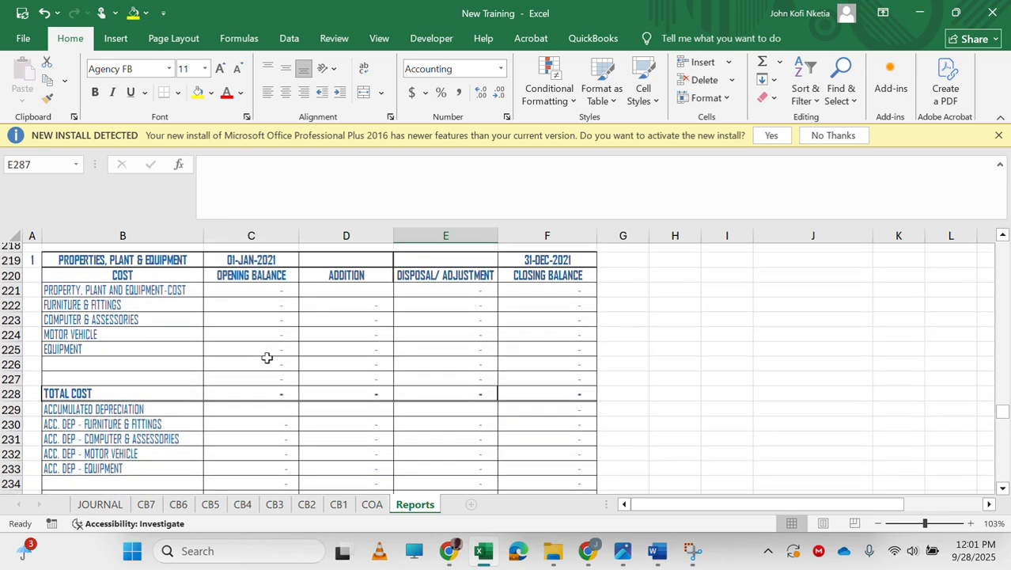
Inspect the opening date formula in C219 and compare the 2021 and 2020 properties, plant and equipment schedules
left_click(250, 357)
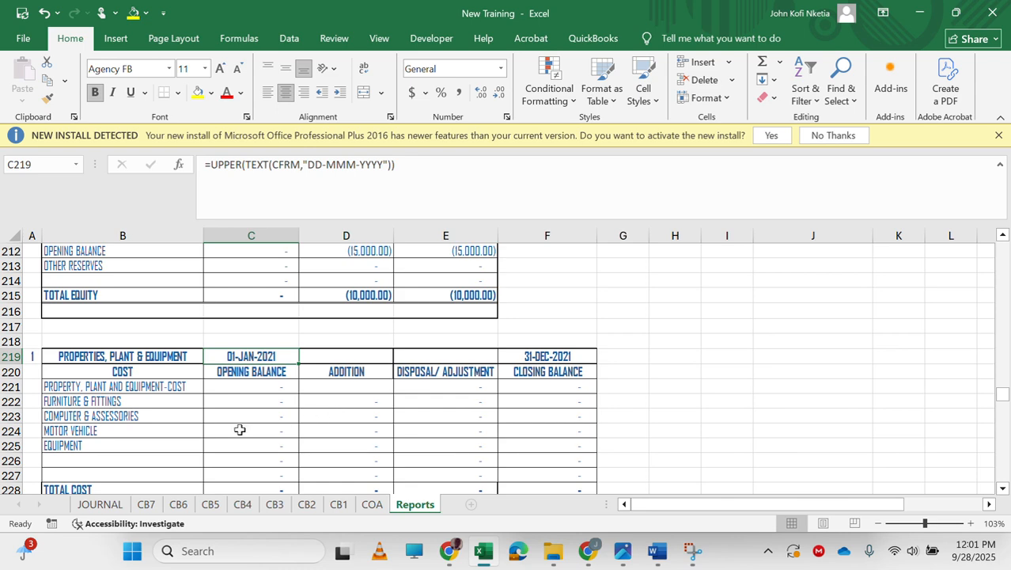
scroll(169, 407, "down", 9)
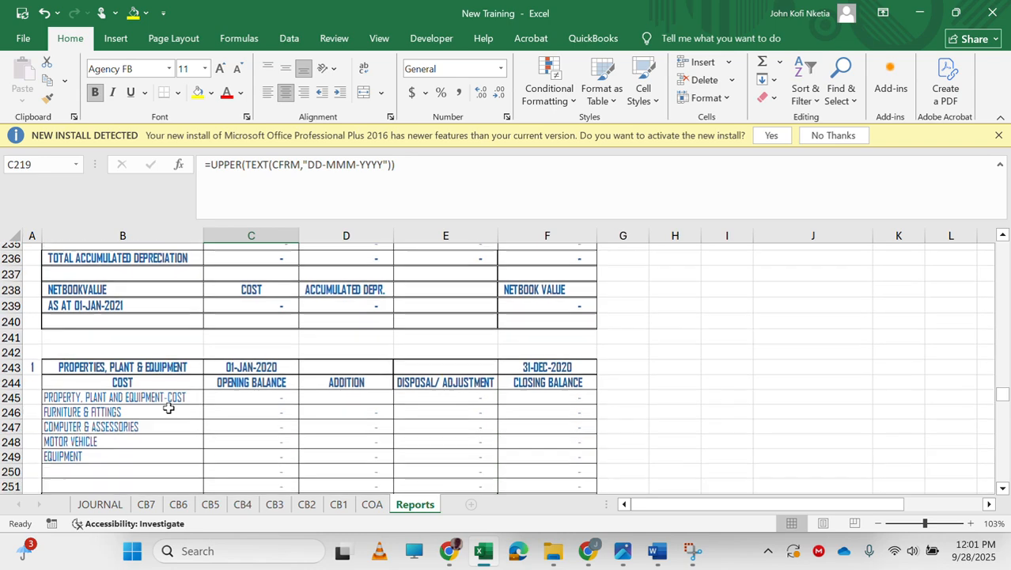
scroll(168, 408, "up", 2)
scroll(169, 407, "up", 7)
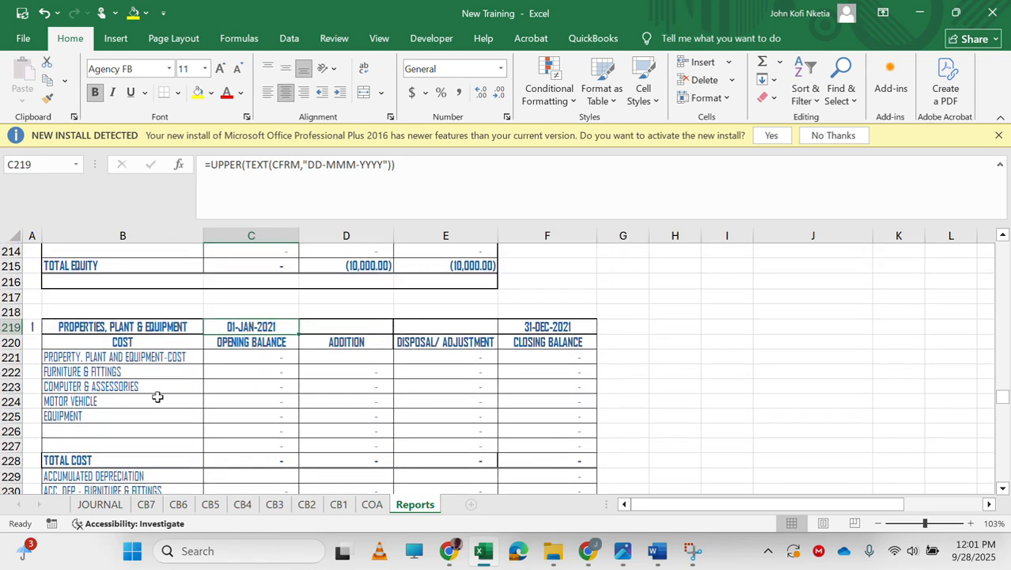
scroll(125, 421, "down", 6)
scroll(125, 421, "down", 5)
scroll(125, 421, "up", 1)
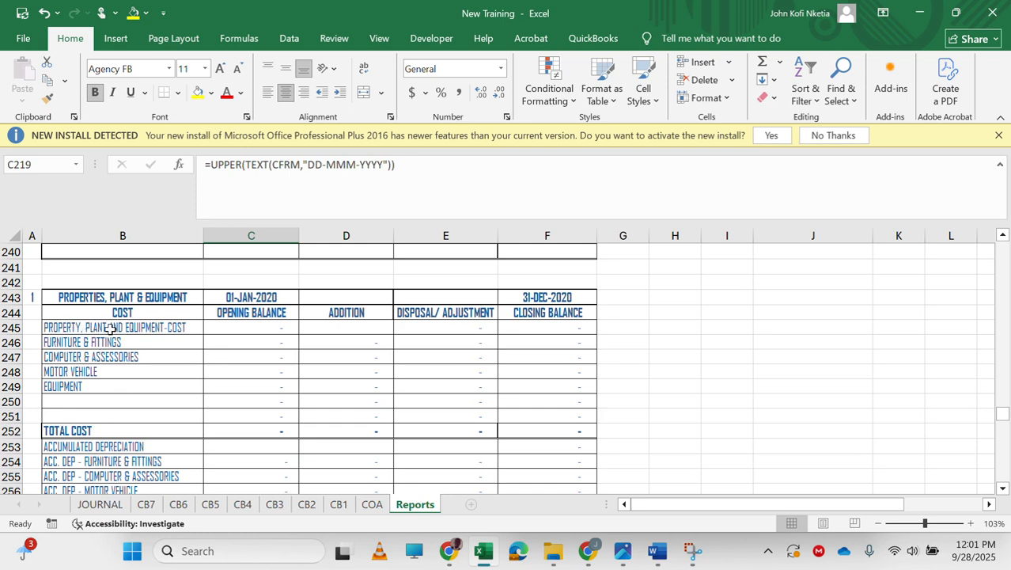
scroll(110, 329, "up", 6)
scroll(173, 405, "down", 7)
Examine the 2020 schedule's opening balance and addition formulas, and the furniture and fittings disposal/adjustment formula
left_click_drag(263, 295, 278, 467)
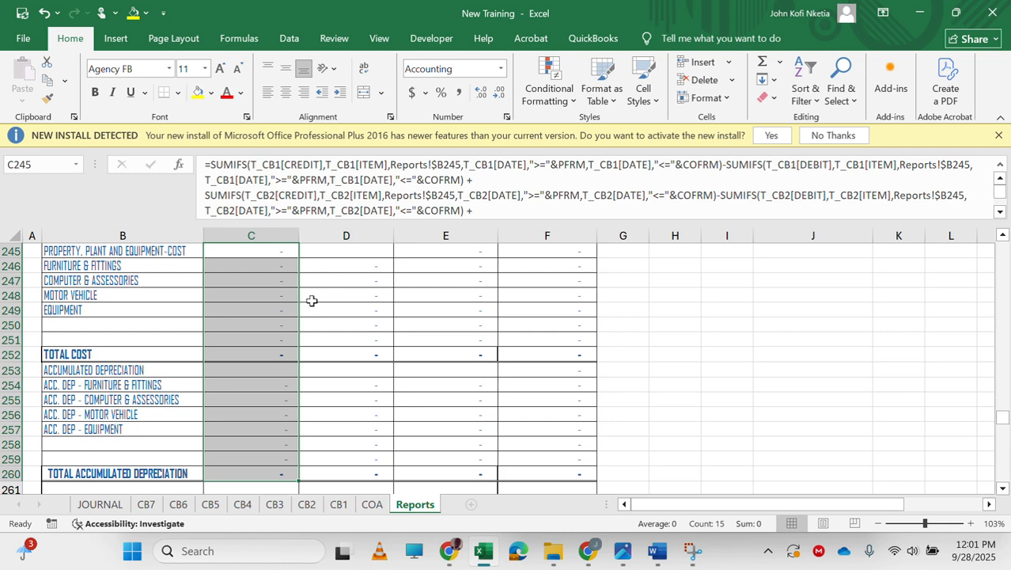
scroll(311, 301, "up", 1)
scroll(311, 301, "up", 1)
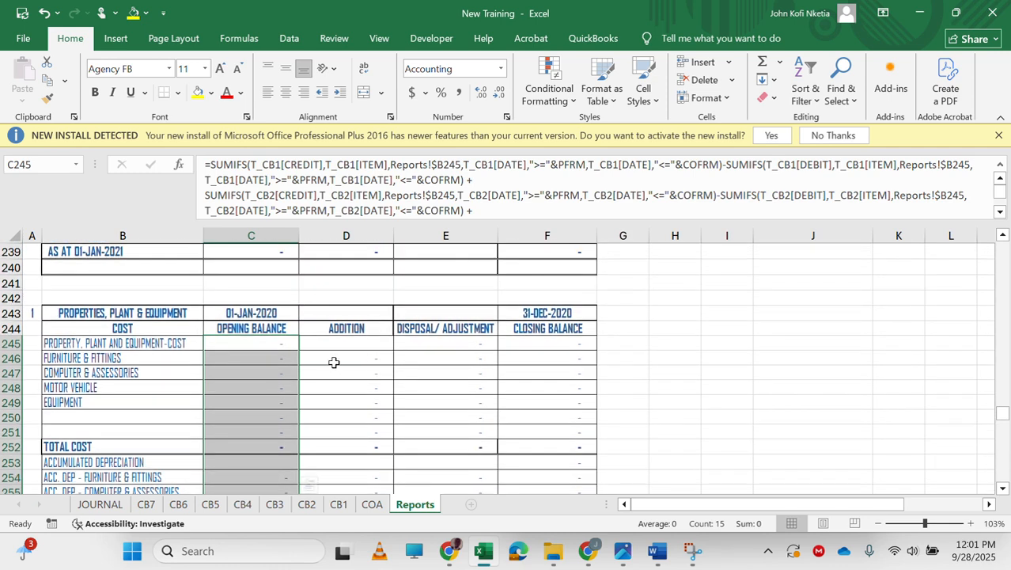
left_click_drag(348, 358, 370, 451)
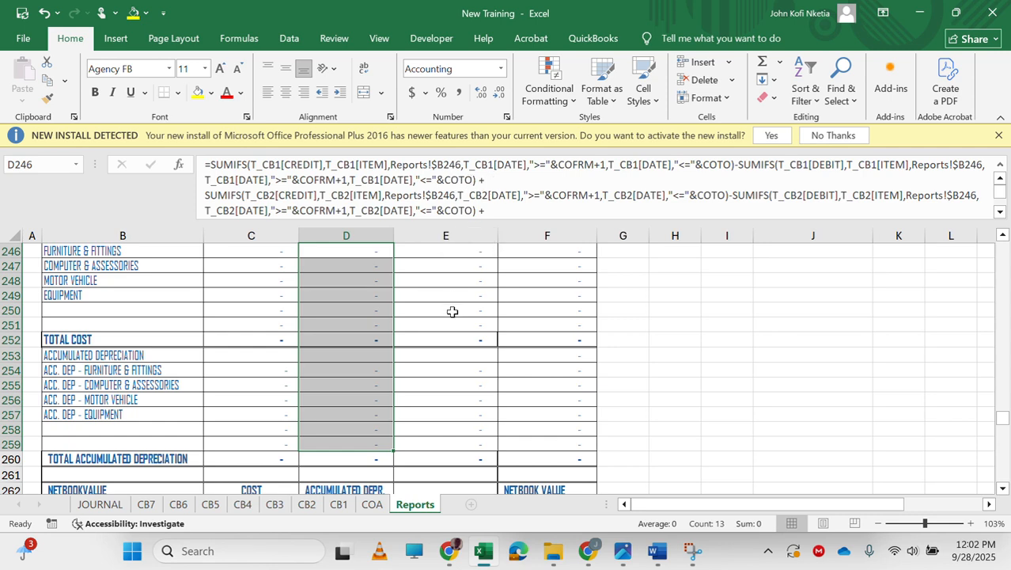
scroll(451, 312, "up", 2)
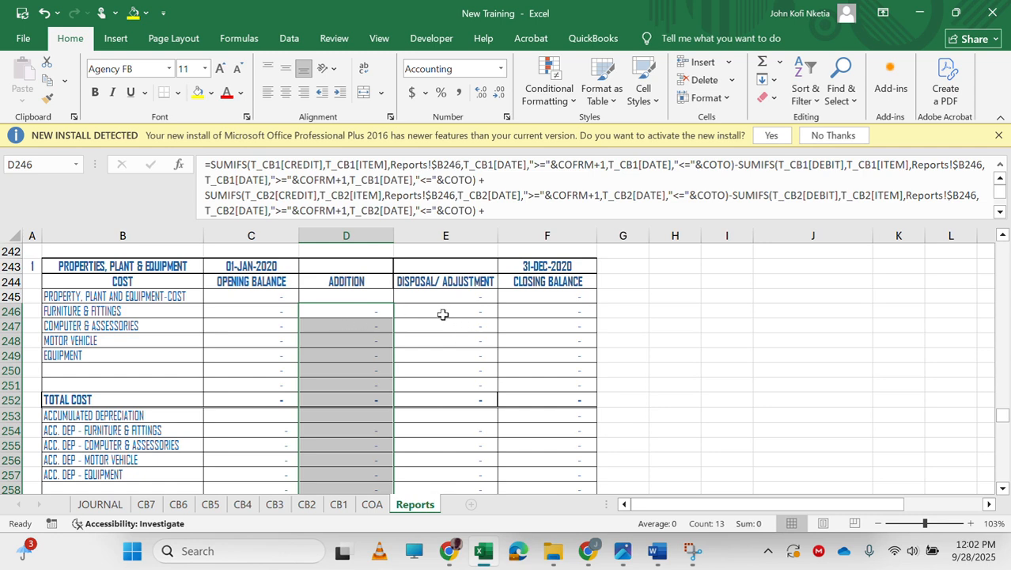
left_click(442, 313)
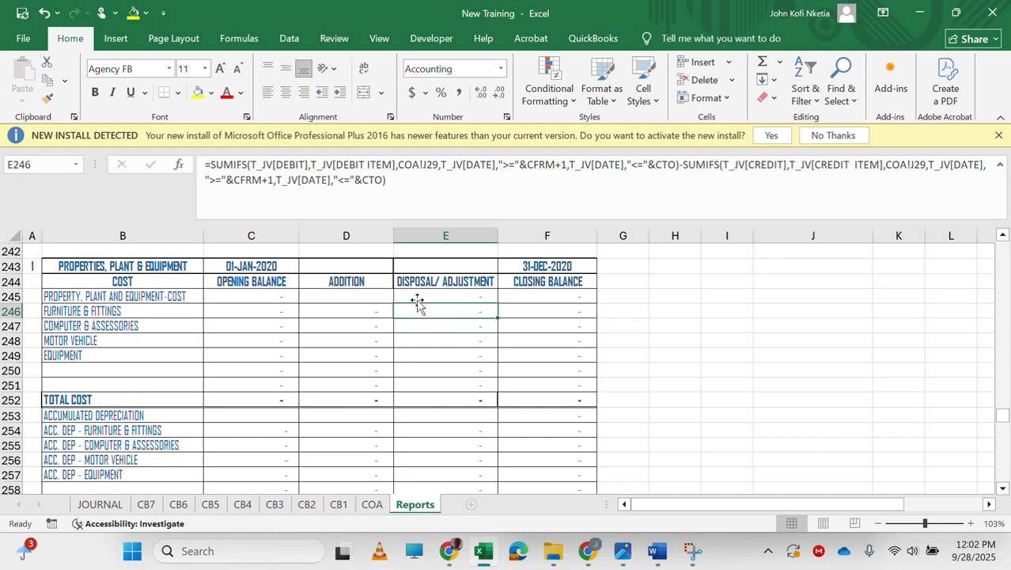
Select E245:E260 in the 2020 schedule and replace CTO with COTO in the formulas of E245 and E246
left_click_drag(430, 296, 451, 429)
scroll(479, 336, "up", 4)
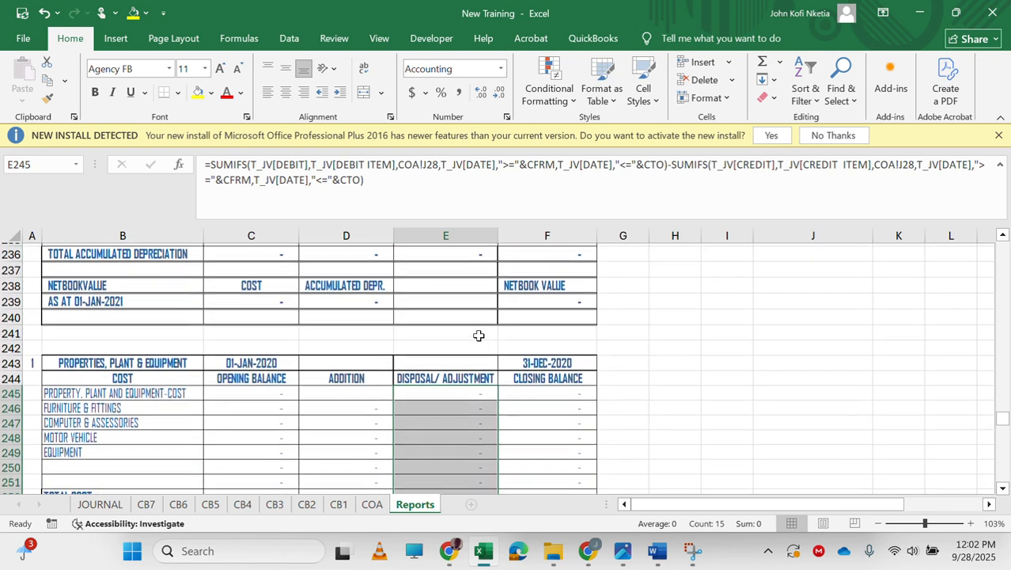
key("ctrl+h")
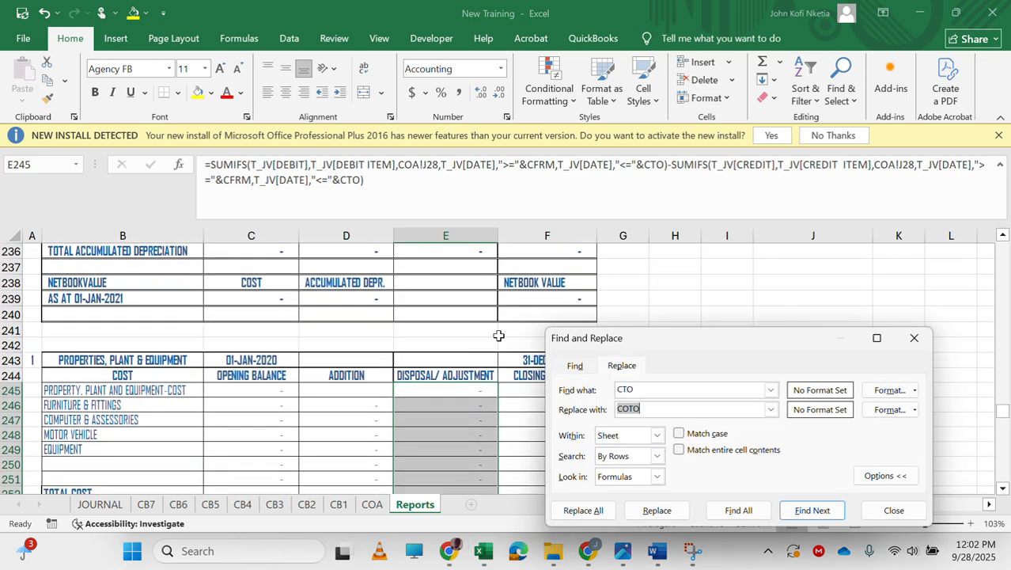
left_click(659, 397)
left_click_drag(690, 343, 665, 291)
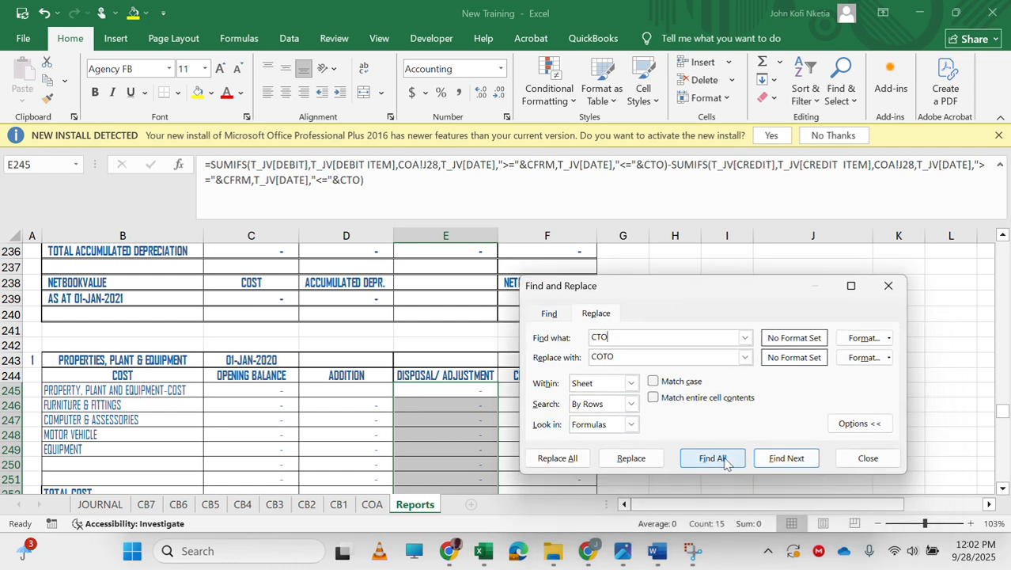
left_click(637, 460)
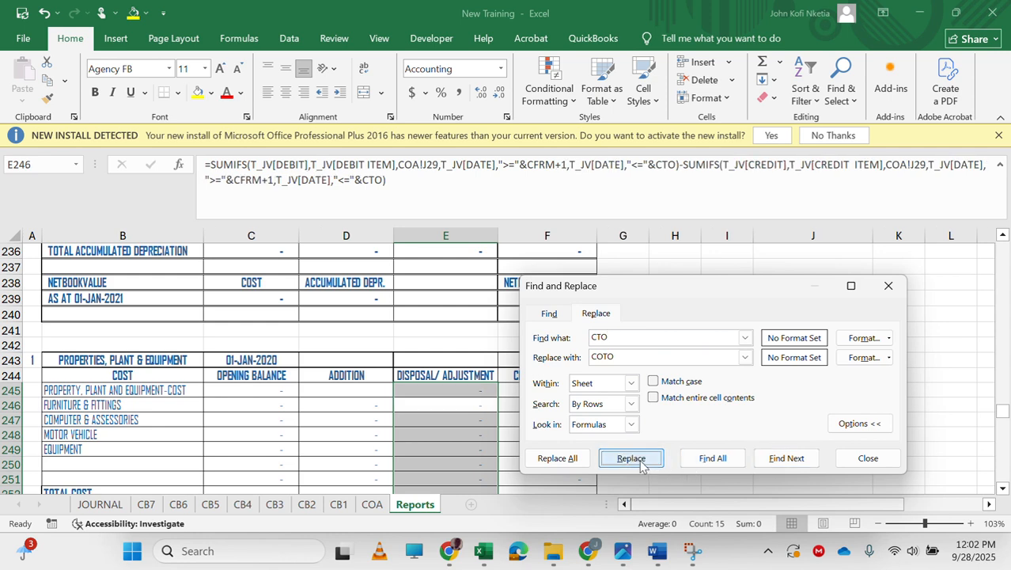
left_click(639, 462)
left_click(557, 458)
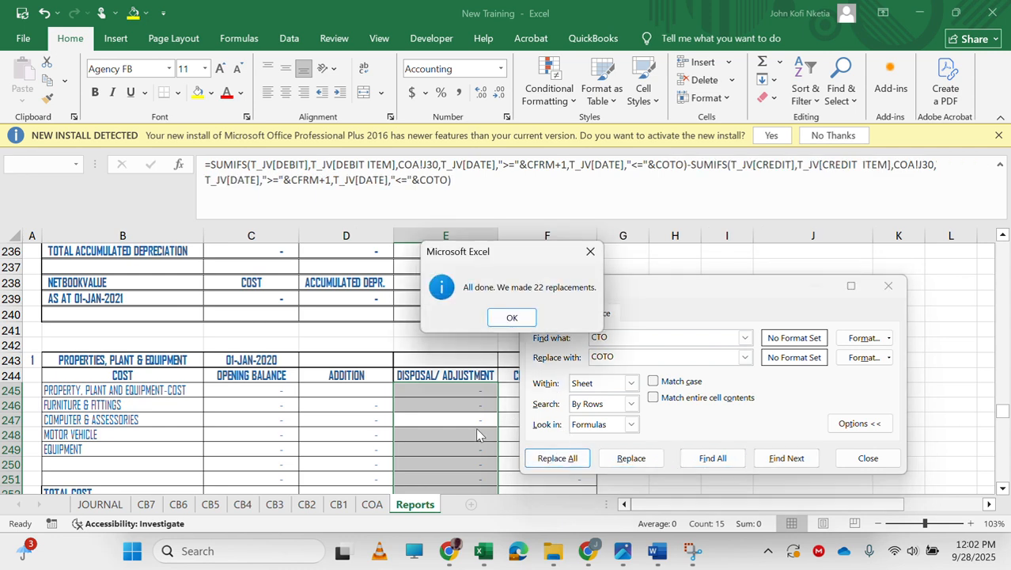
left_click(512, 317)
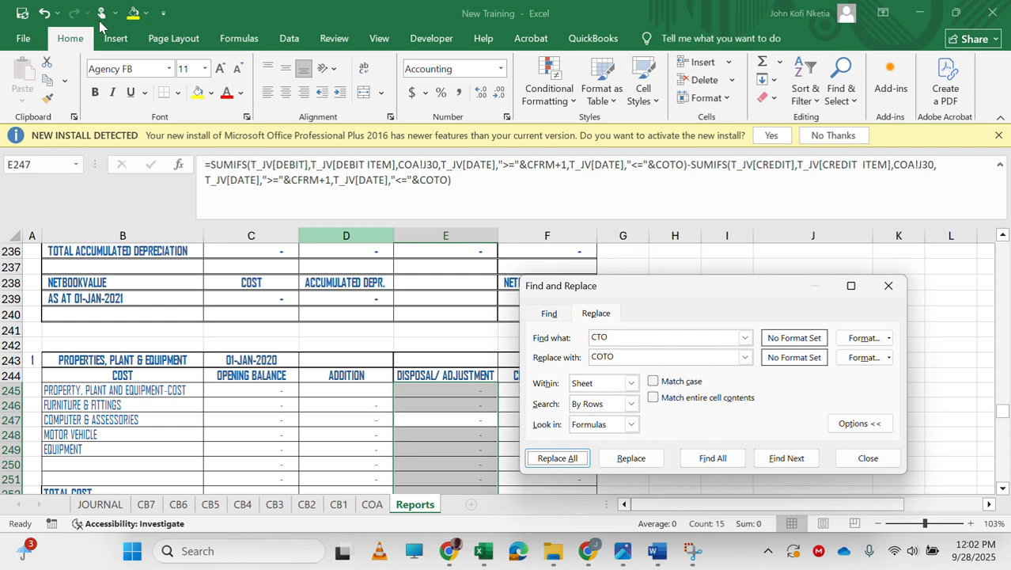
left_click(44, 14)
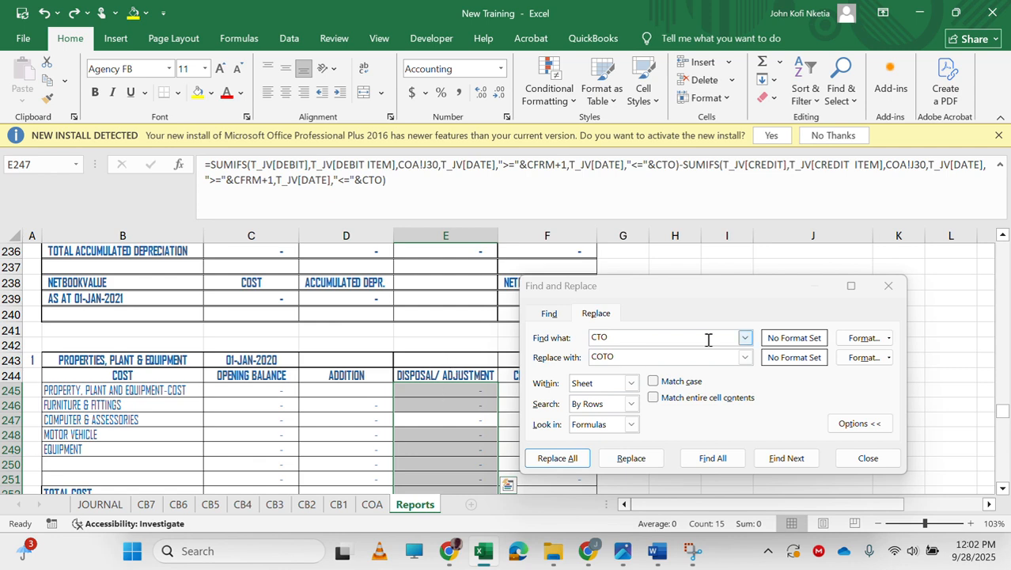
Replace CTO with COTO one match at a time in the remaining disposal/adjustment formulas from E247 to E259
left_click(632, 458)
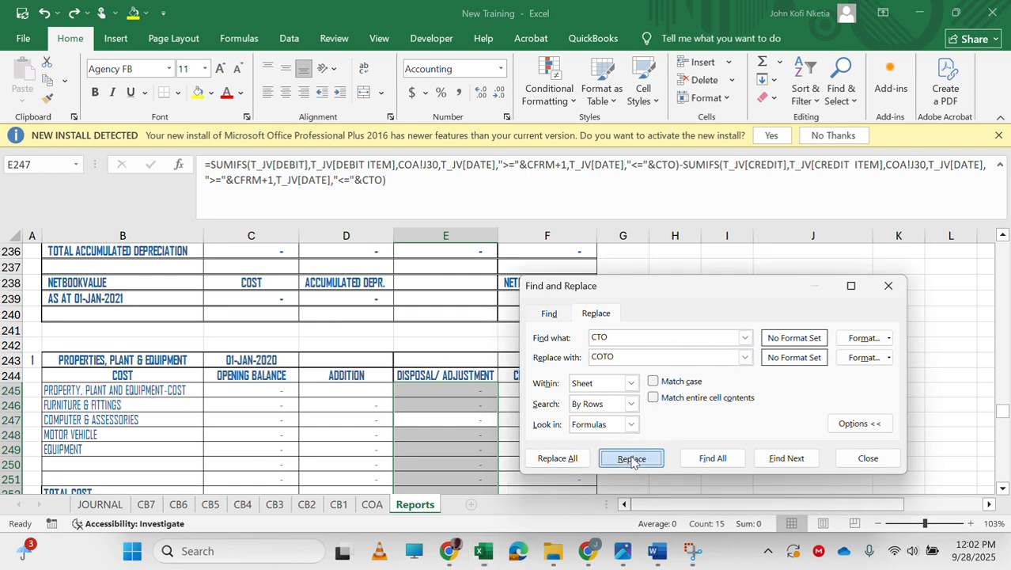
left_click(631, 459)
left_click(631, 459)
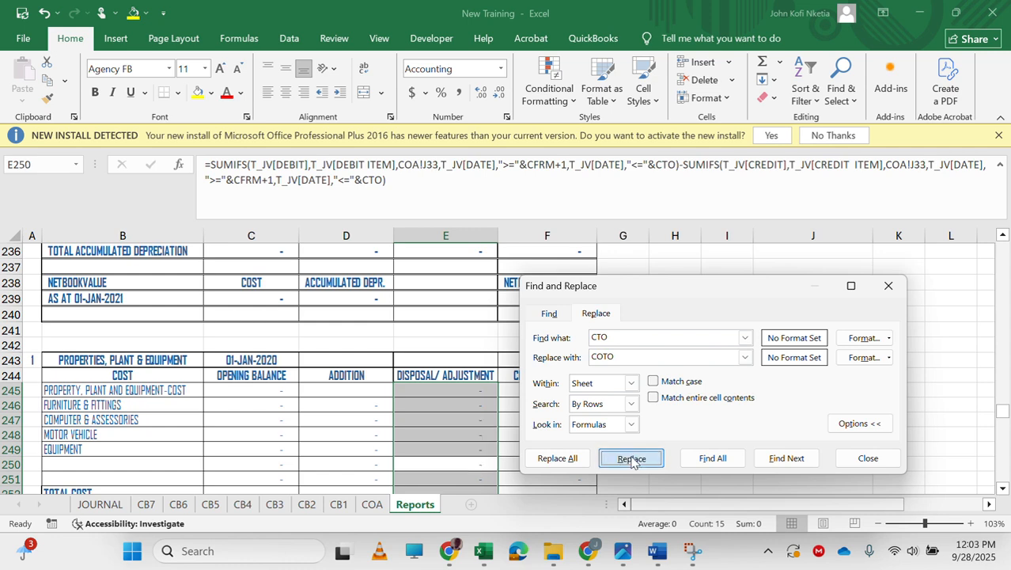
left_click(631, 458)
left_click(631, 459)
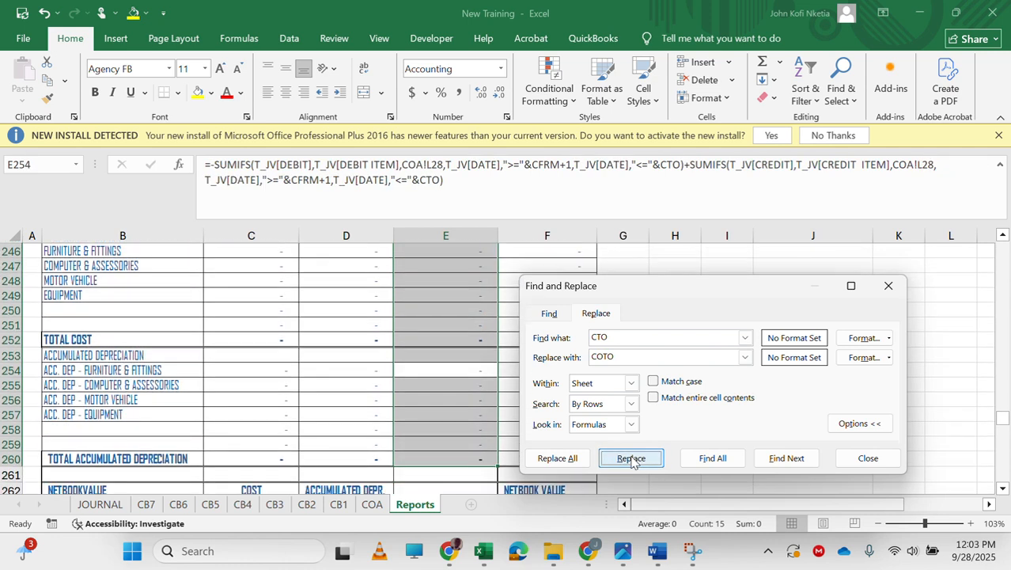
left_click(632, 460)
left_click(632, 460)
left_click(631, 460)
left_click(632, 461)
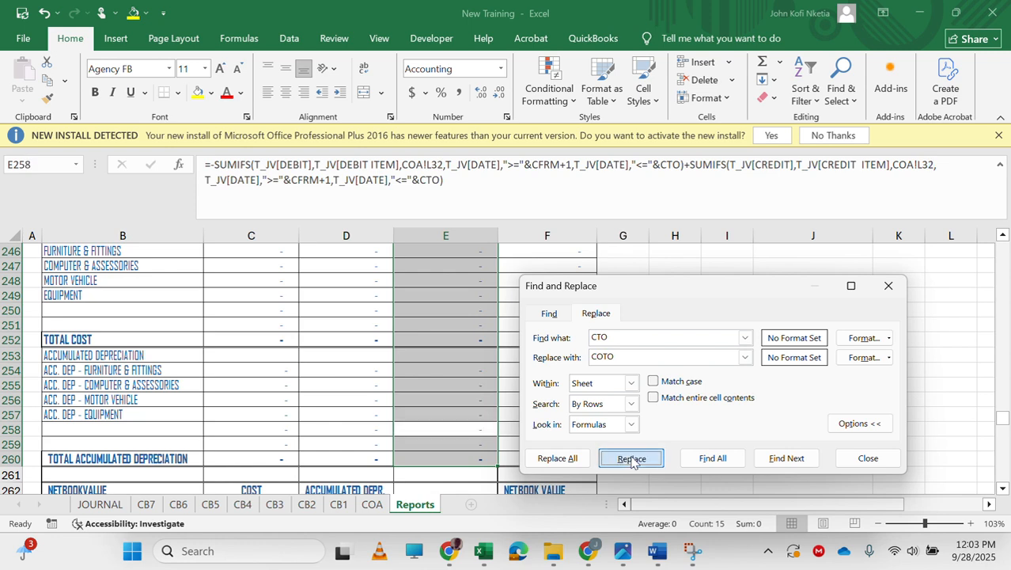
left_click(631, 459)
left_click(631, 459)
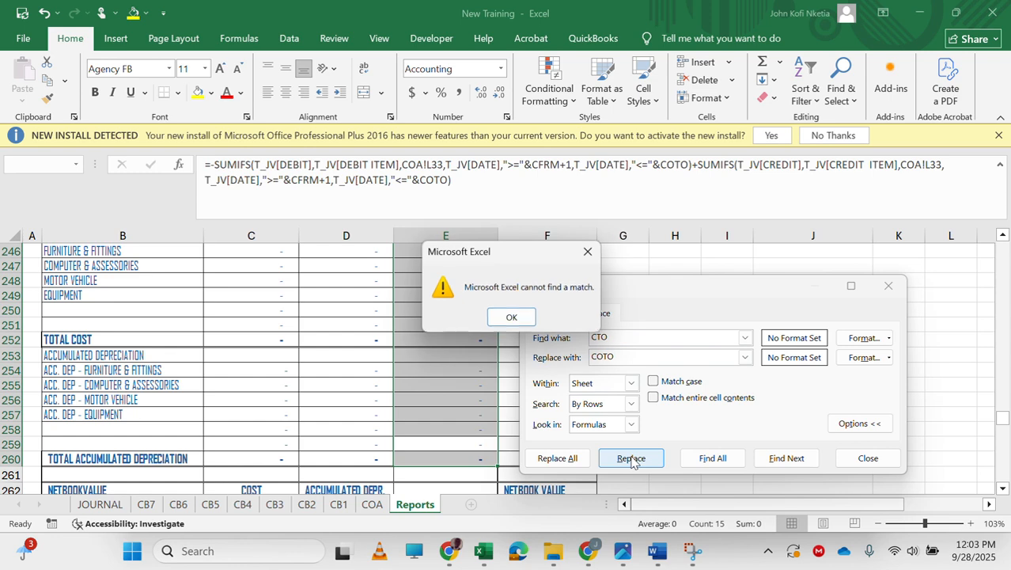
left_click(511, 317)
Replace CFRM with COFRM one match at a time in the 2020 schedule's disposal/adjustment formulas, E245 through E259
scroll(419, 316, "up", 2)
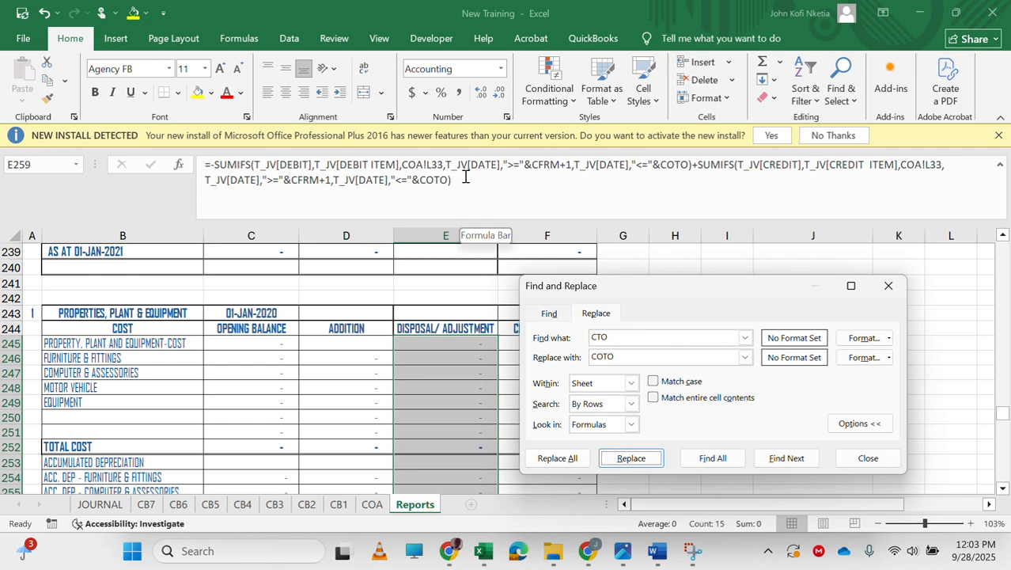
left_click(621, 337)
double_click(613, 337)
type("CFRM")
key("Tab")
type("CO")
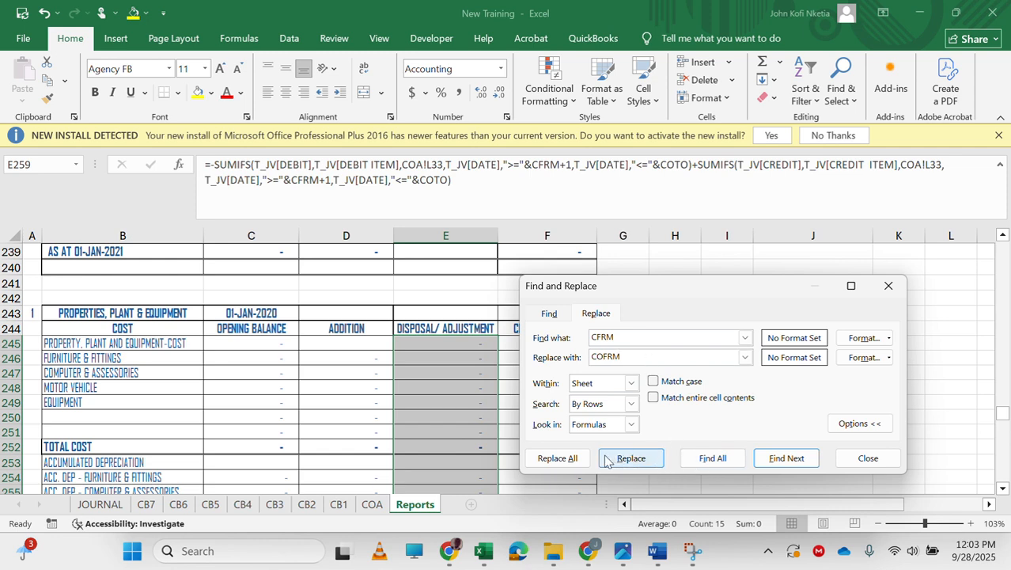
left_click(641, 459)
left_click(640, 461)
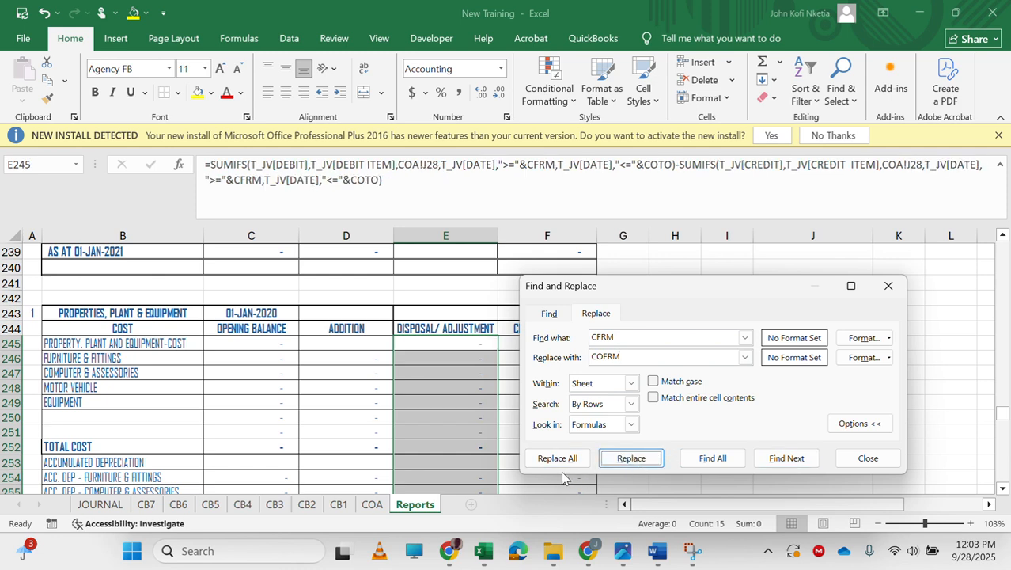
left_click(618, 460)
left_click(618, 461)
left_click(618, 460)
left_click(618, 461)
left_click(618, 460)
left_click(617, 462)
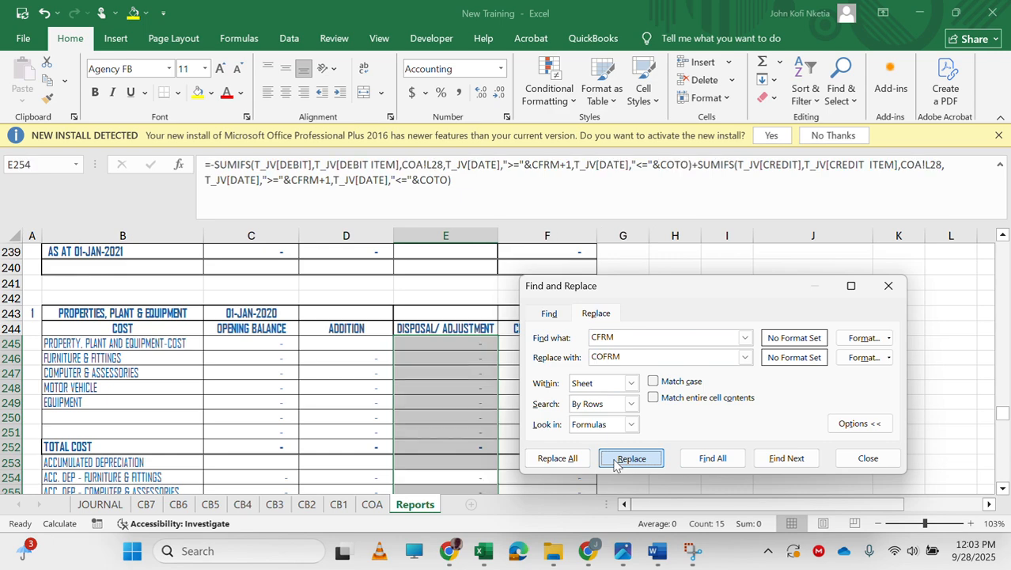
left_click(617, 462)
left_click(617, 462)
left_click(617, 462)
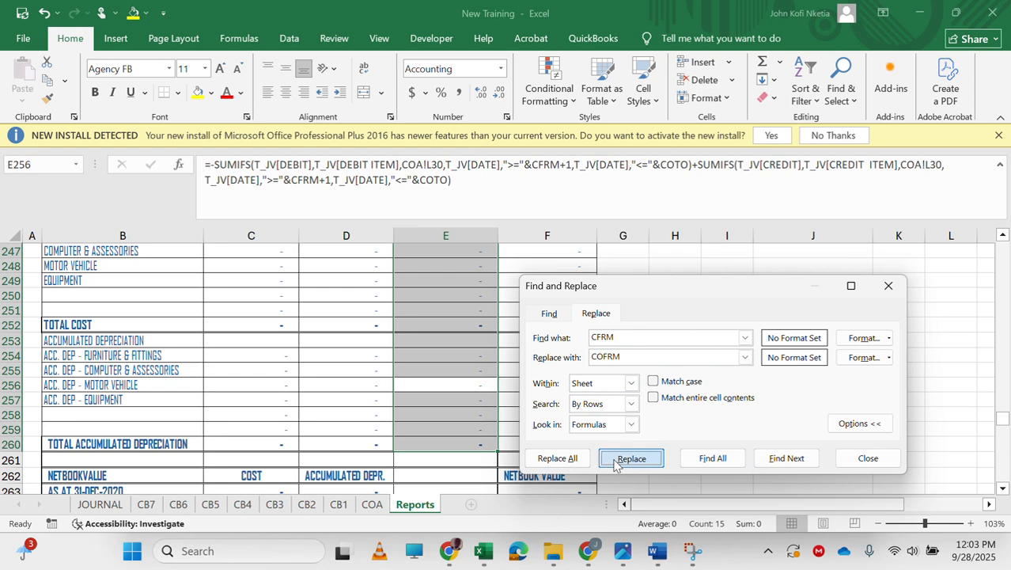
left_click(615, 462)
left_click(616, 462)
left_click(616, 462)
left_click(616, 462)
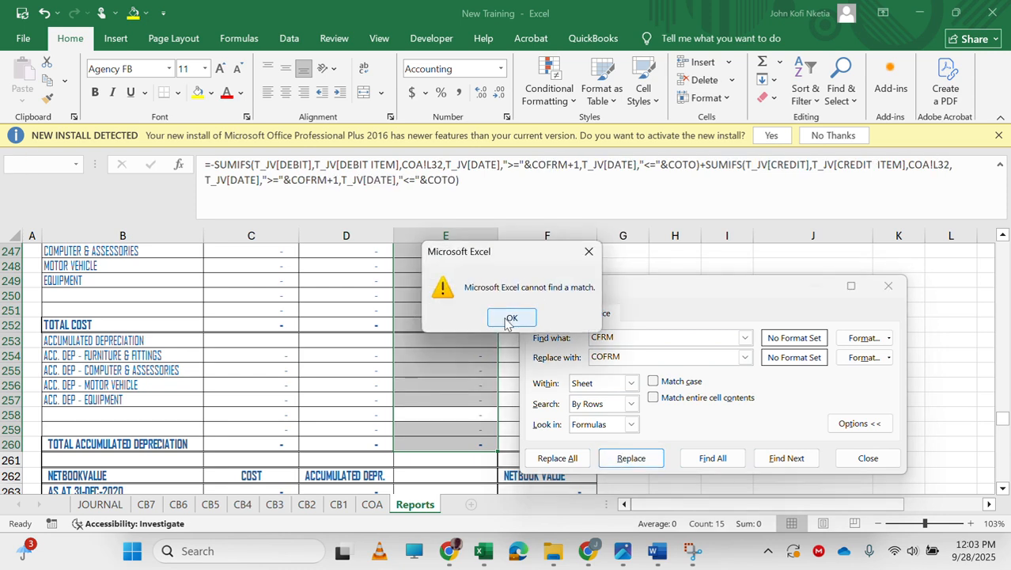
left_click(510, 318)
Check the updated formula in E254 and the net book value section, and close Find and Replace
left_click(463, 360)
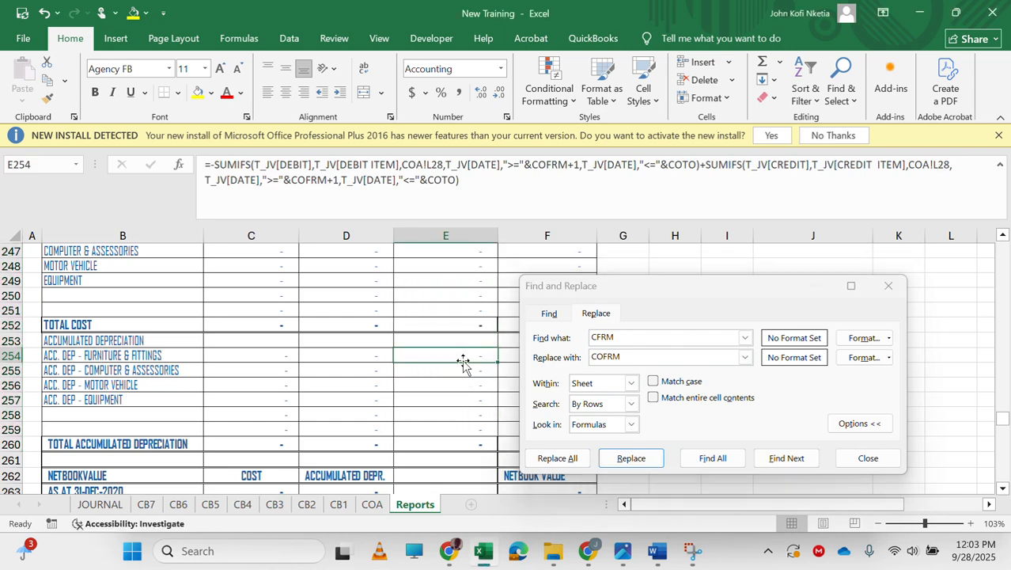
scroll(463, 360, "down", 5)
scroll(463, 360, "up", 2)
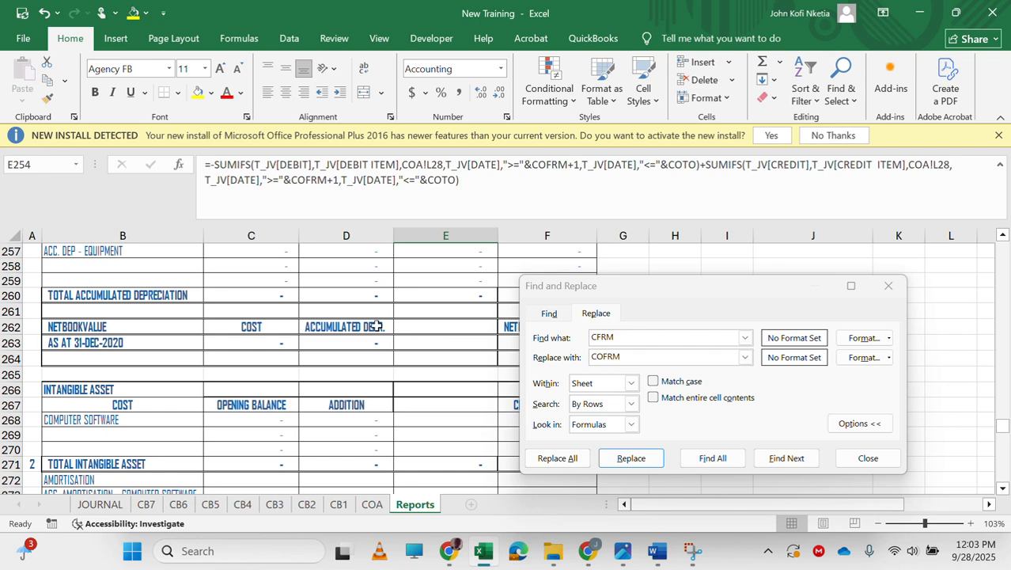
left_click(889, 286)
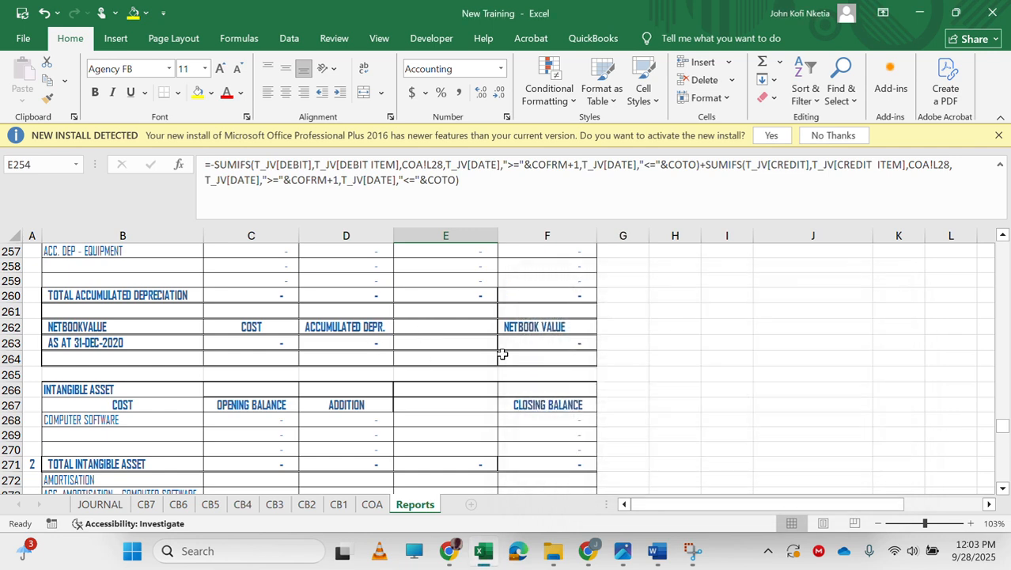
Review the property, plant and equipment schedules and compare the two intangible asset schedules below them, rows 266 to 293
scroll(382, 381, "down", 1)
scroll(382, 382, "up", 7)
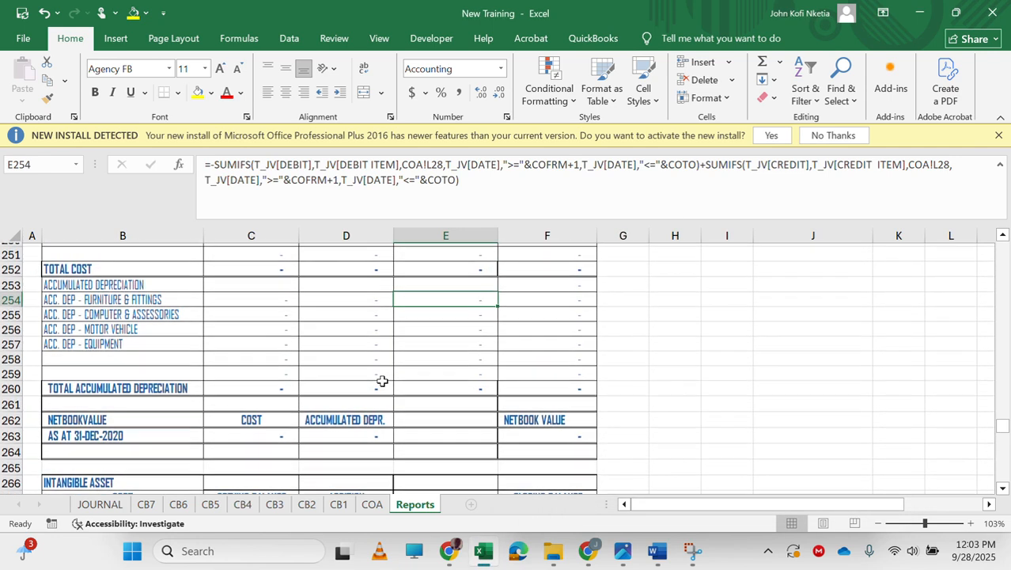
scroll(382, 381, "up", 3)
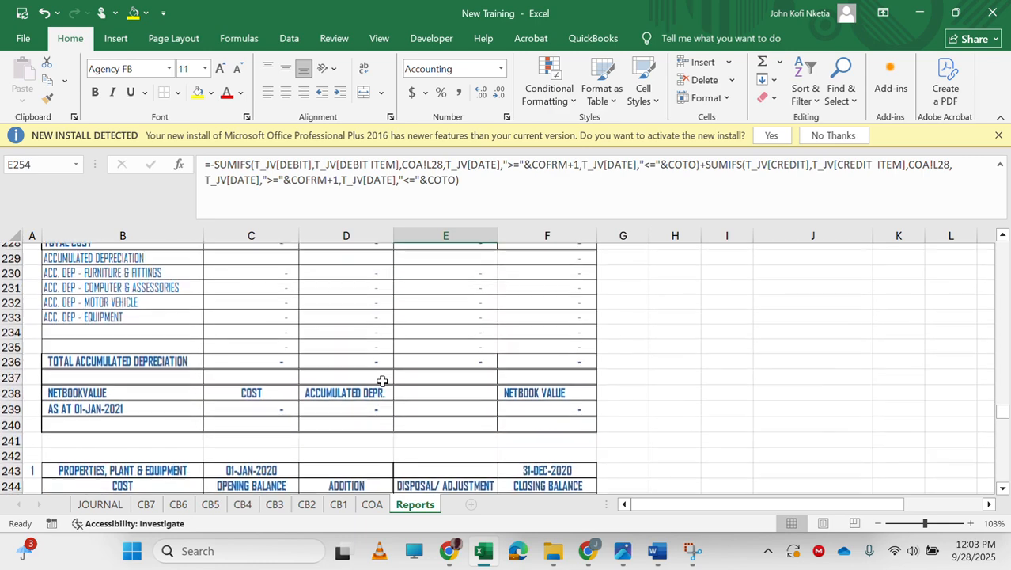
scroll(382, 382, "down", 5)
scroll(382, 382, "down", 7)
scroll(382, 381, "up", 3)
scroll(133, 426, "up", 2)
scroll(133, 427, "down", 3)
scroll(133, 426, "up", 2)
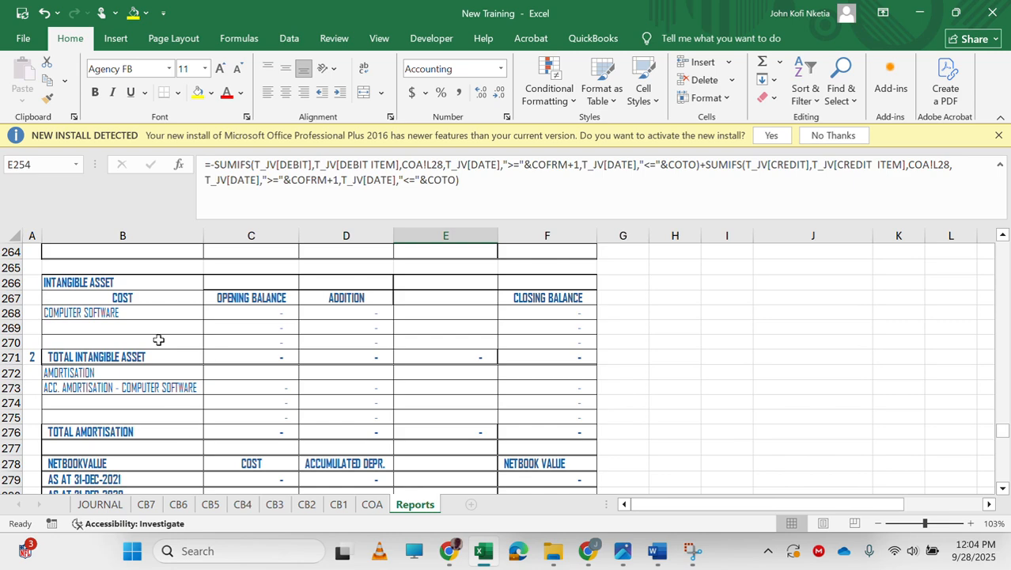
scroll(160, 418, "down", 4)
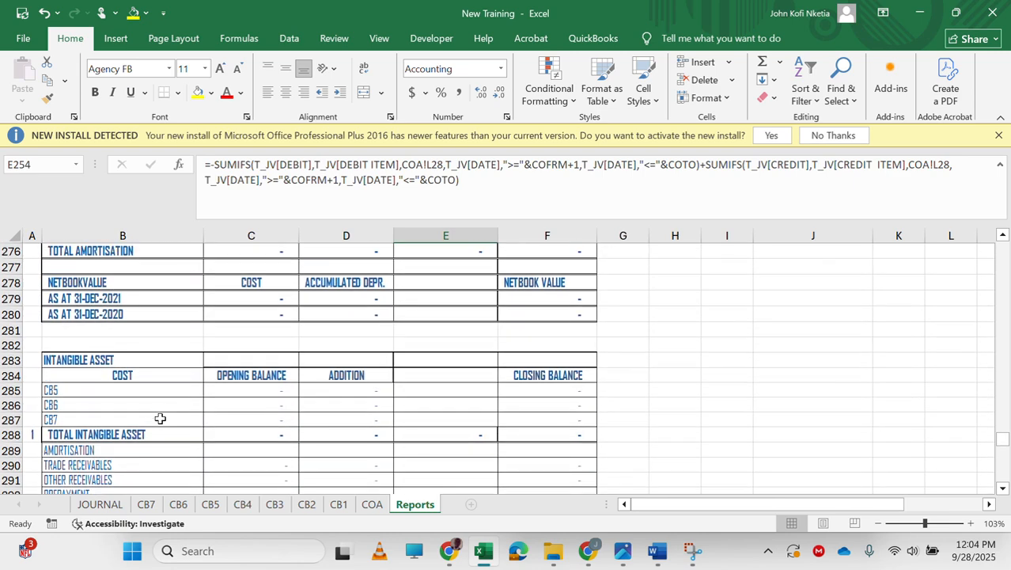
scroll(160, 418, "down", 1)
scroll(160, 418, "up", 5)
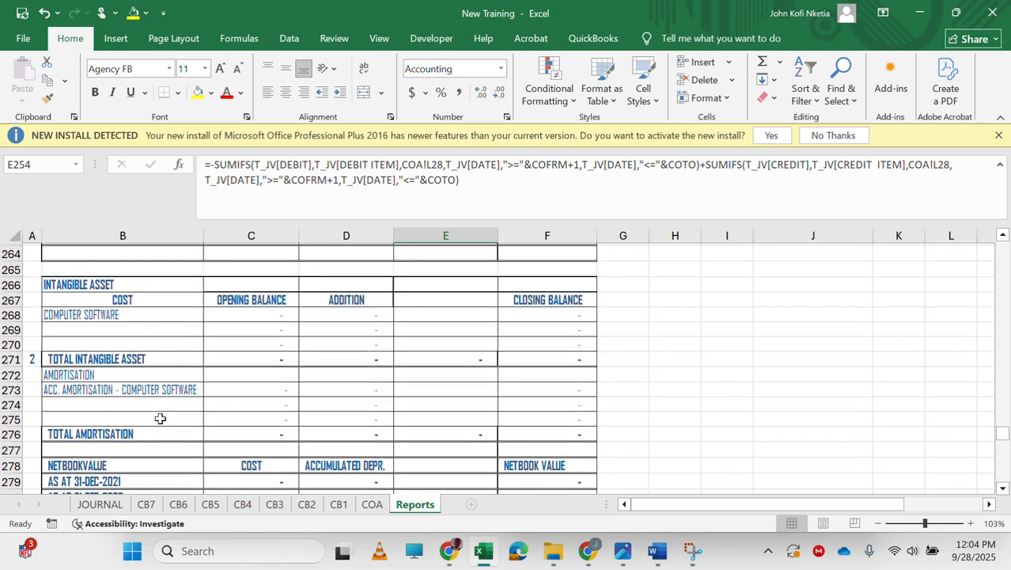
scroll(160, 418, "up", 1)
scroll(160, 418, "down", 4)
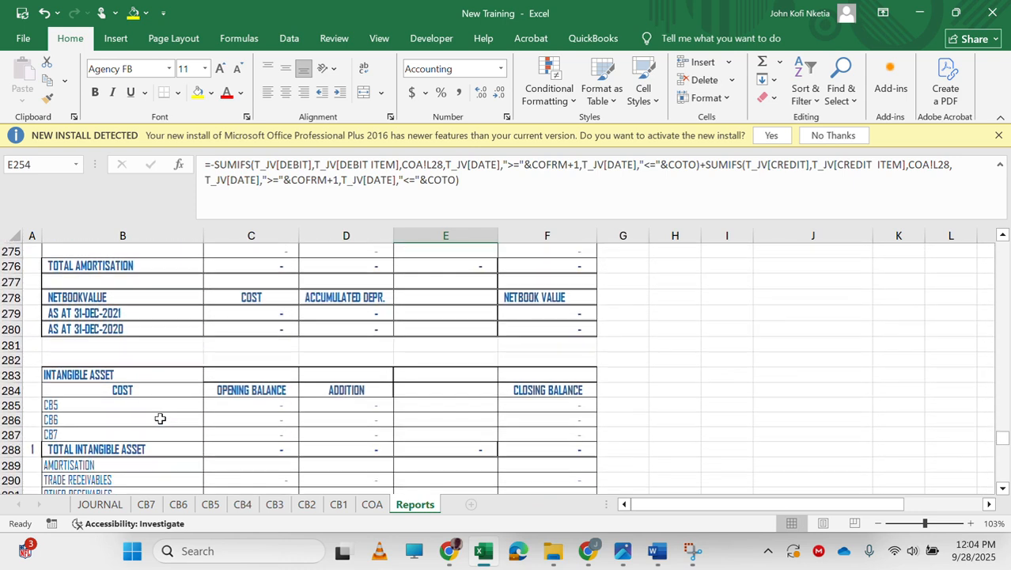
scroll(202, 430, "down", 1)
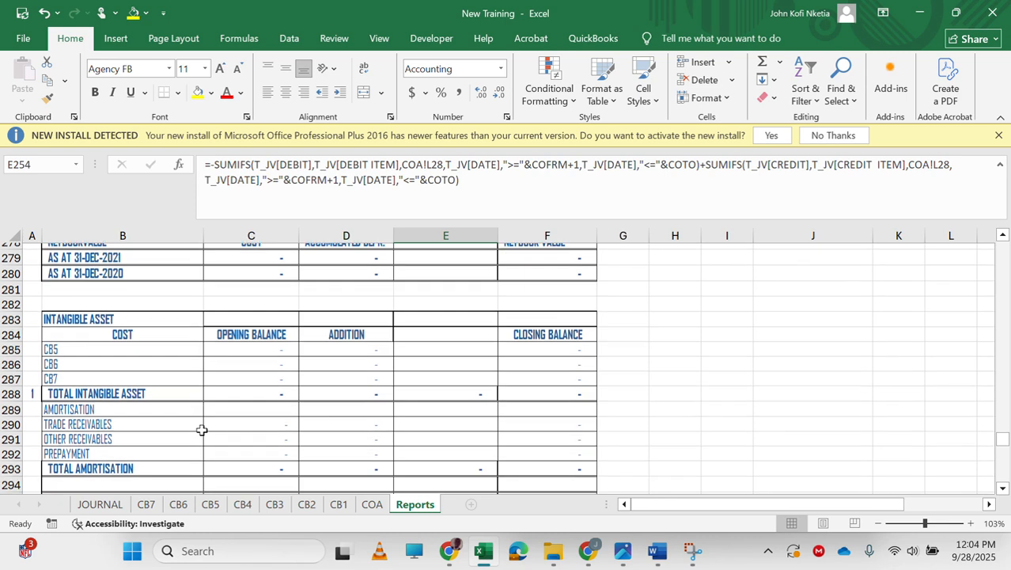
scroll(202, 429, "up", 1)
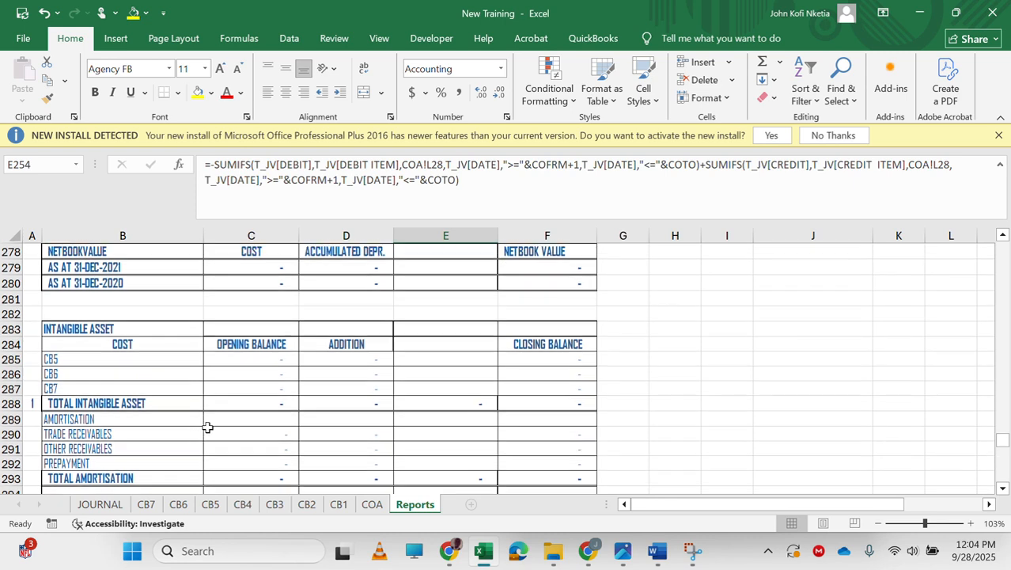
Link B285 in the second intangible asset schedule to the cost item in B268 and fill the formula down to B287
left_click(75, 362)
type("=")
scroll(73, 362, "up", 2)
scroll(75, 362, "up", 1)
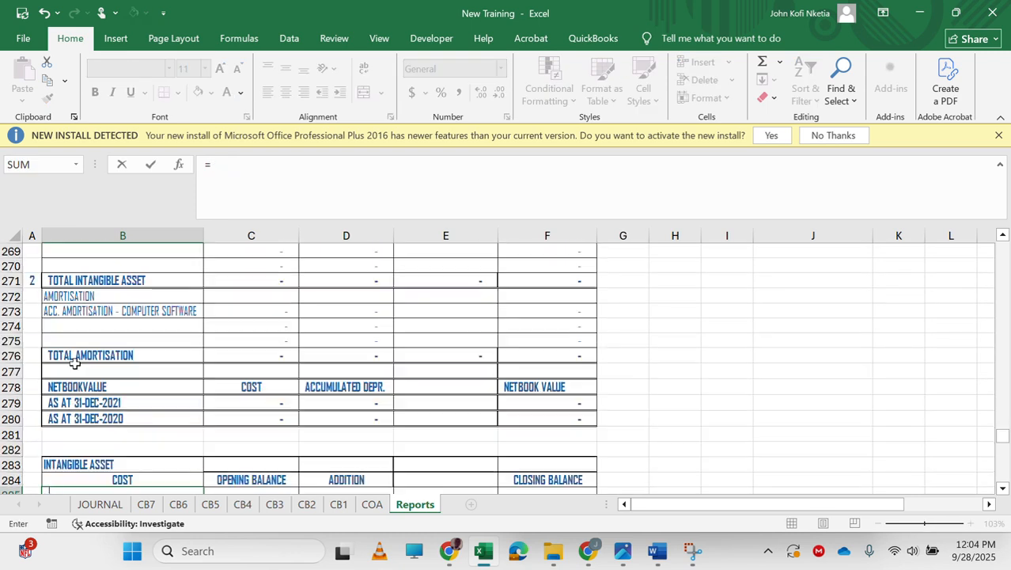
scroll(86, 484, "up", 2)
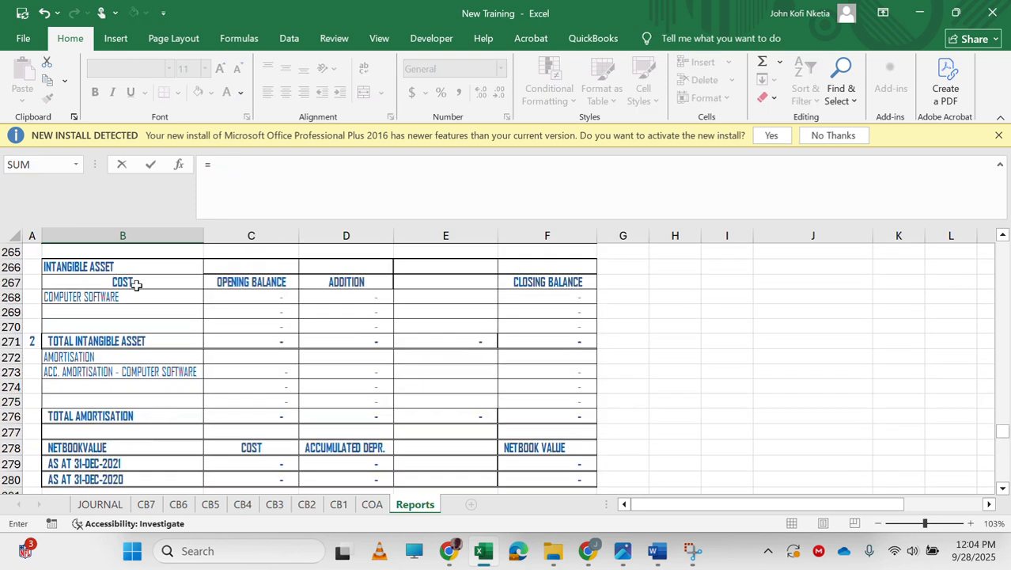
left_click(112, 297)
key("ctrl+Return")
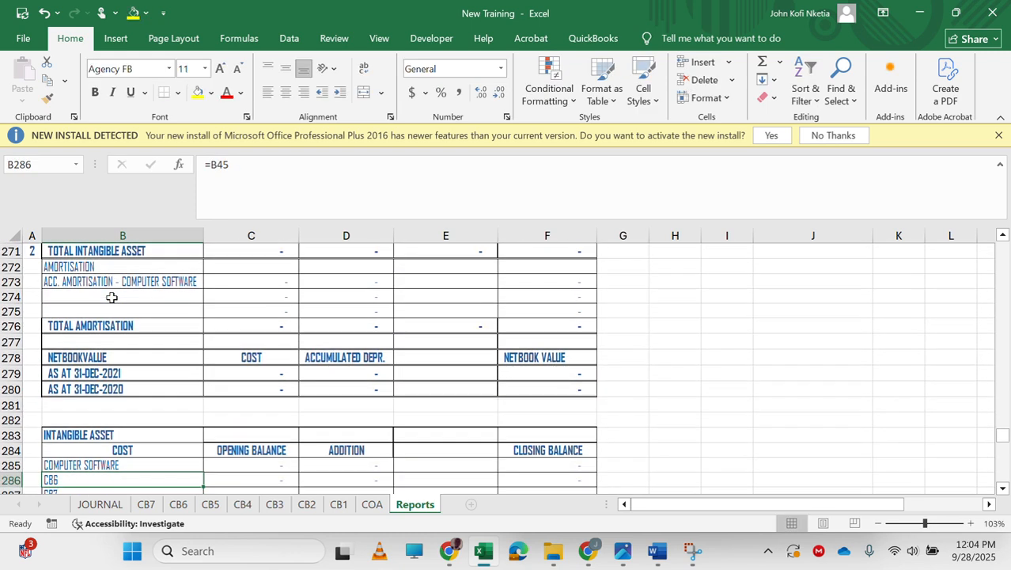
scroll(112, 295, "down", 2)
scroll(112, 297, "down", 1)
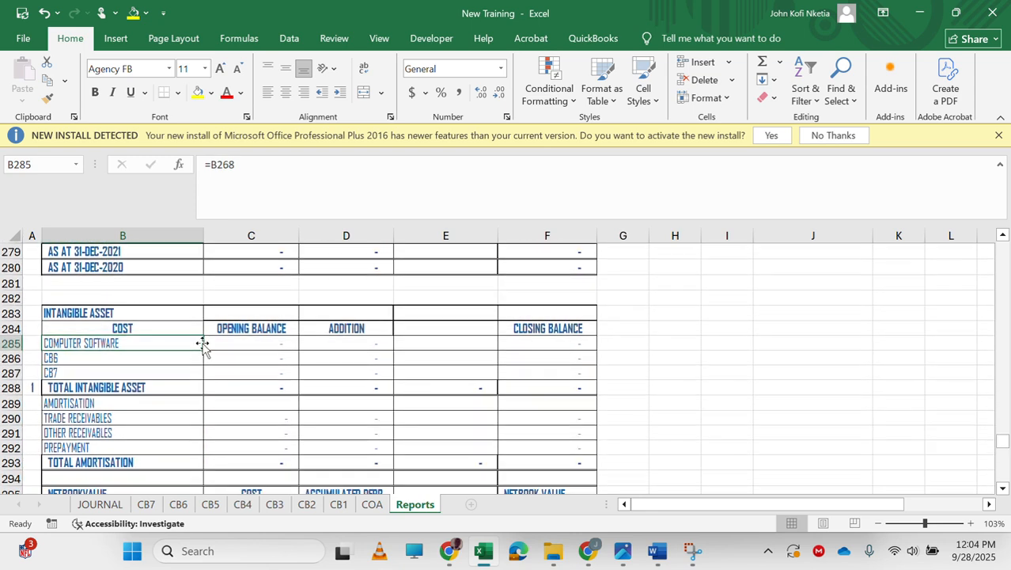
left_click_drag(203, 348, 203, 380)
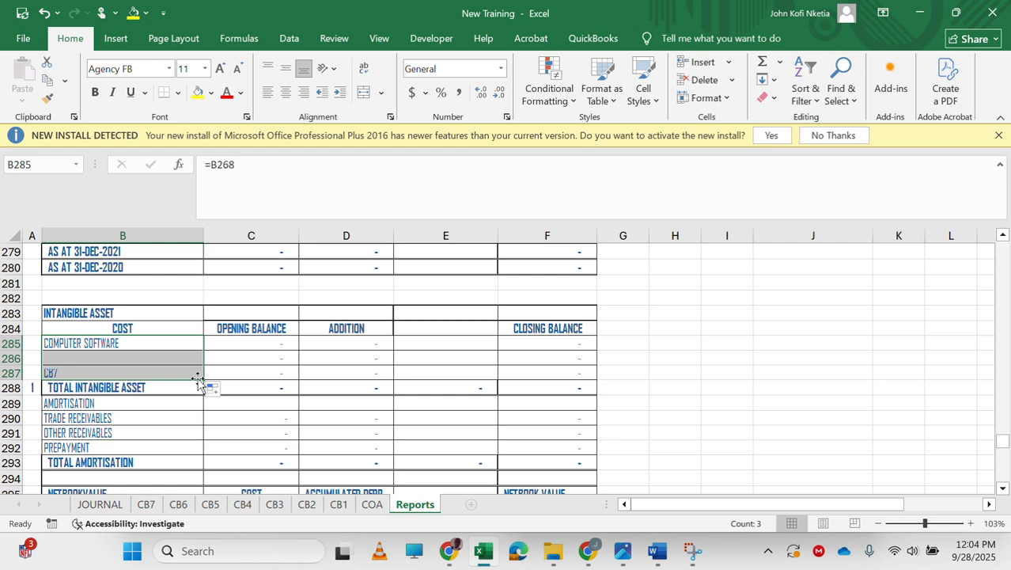
Link B290 under Amortisation in the second intangible asset schedule to B273 and fill the formula down to B292
left_click(105, 406)
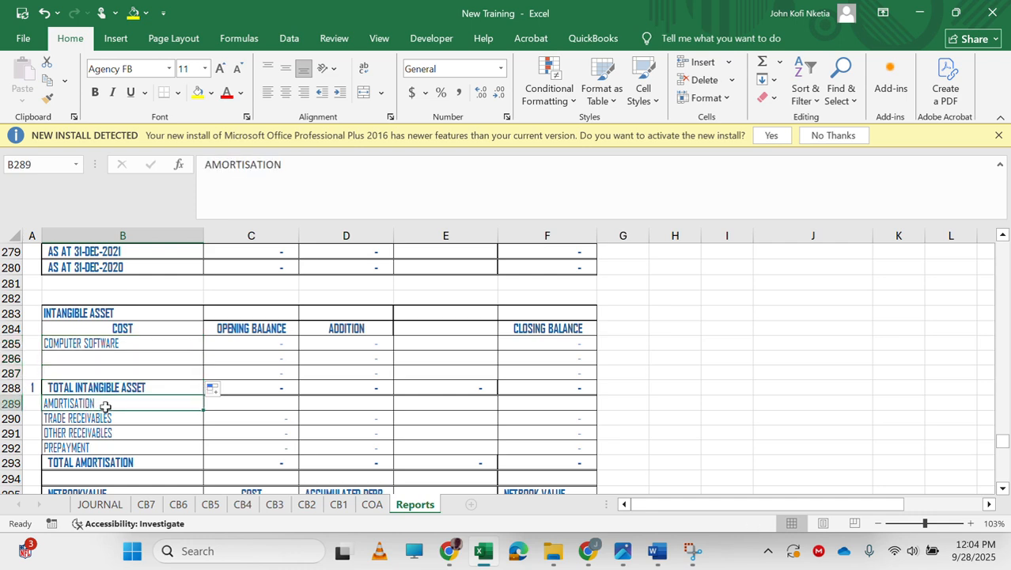
key("Down")
type("=")
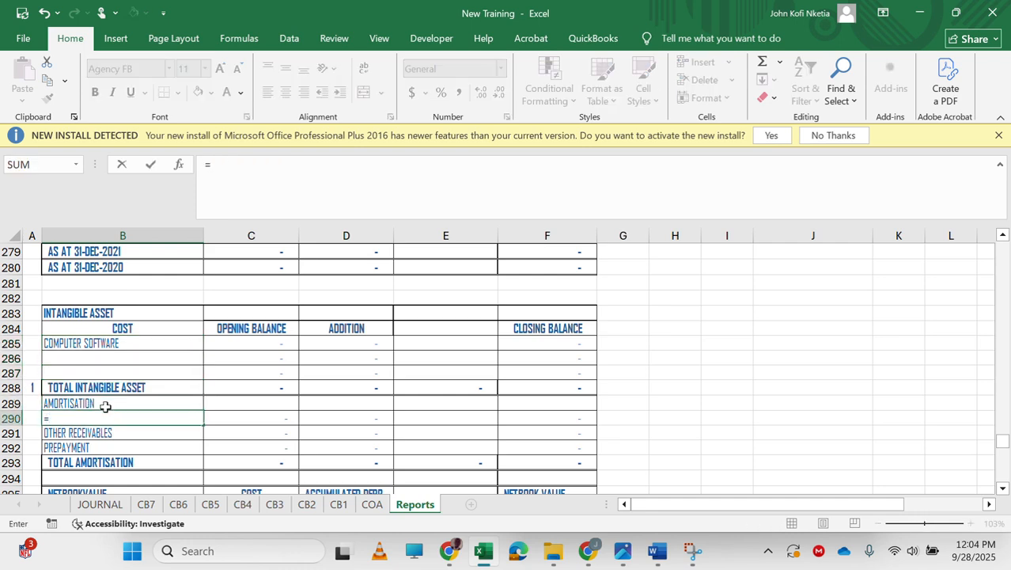
scroll(105, 406, "up", 4)
left_click(64, 314)
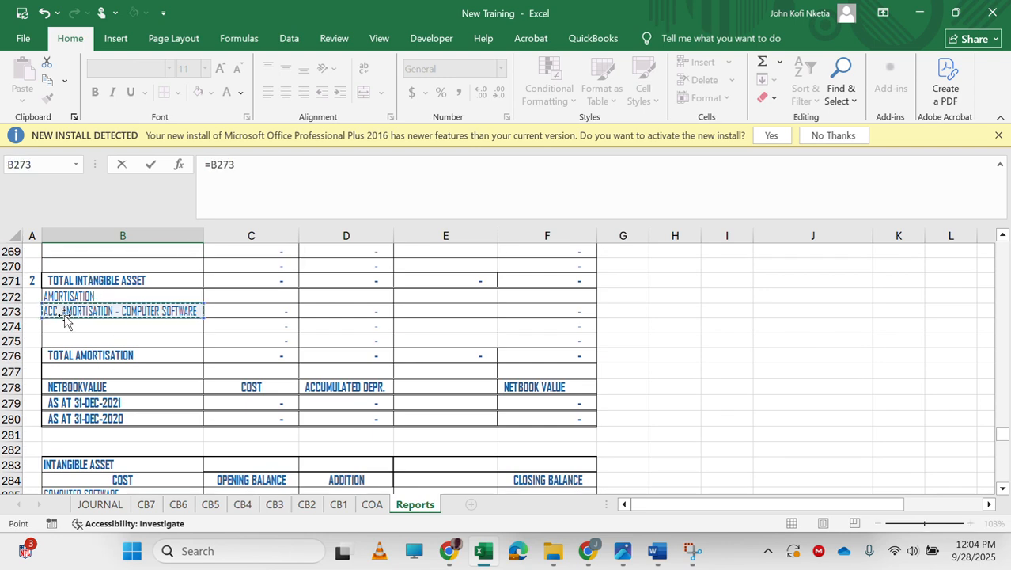
key("Return")
key("Up")
mouse_move(210, 473)
left_mouse_down()
mouse_move(204, 487)
mouse_move(201, 462)
mouse_move(196, 473)
left_mouse_up()
scroll(160, 413, "down", 2)
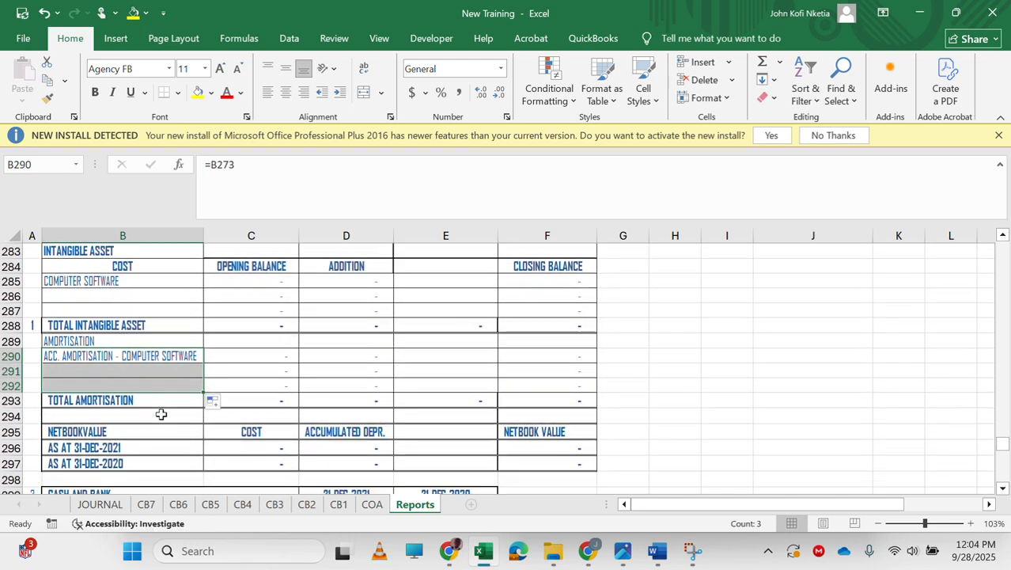
Review the schedules above and examine the date names in the opening balance formula in C285
scroll(161, 413, "down", 1)
scroll(160, 413, "up", 5)
scroll(160, 413, "up", 1)
scroll(161, 413, "down", 2)
scroll(161, 413, "up", 6)
scroll(161, 413, "up", 3)
scroll(160, 413, "down", 12)
scroll(161, 413, "up", 4)
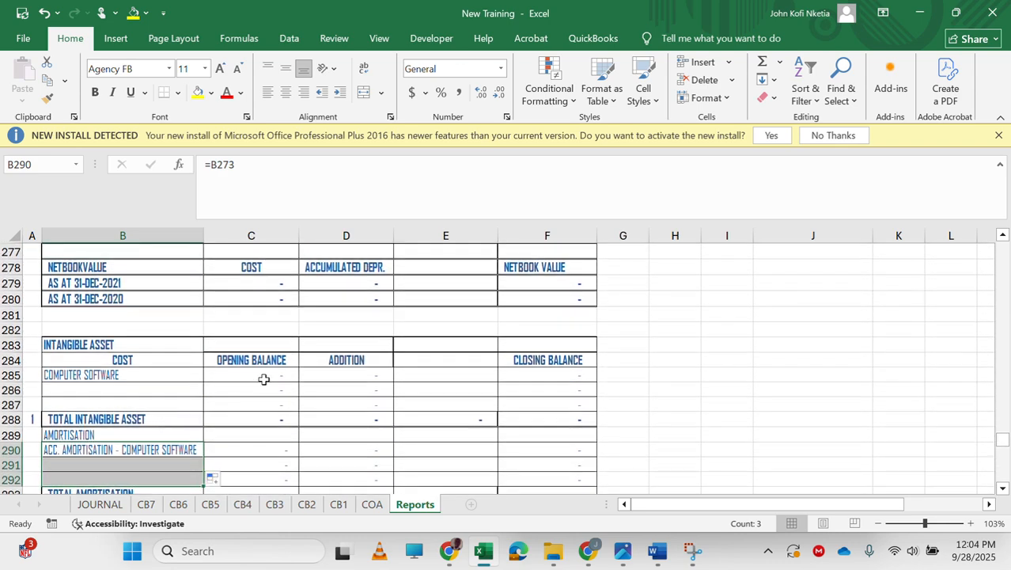
left_click(272, 388)
left_click(274, 374)
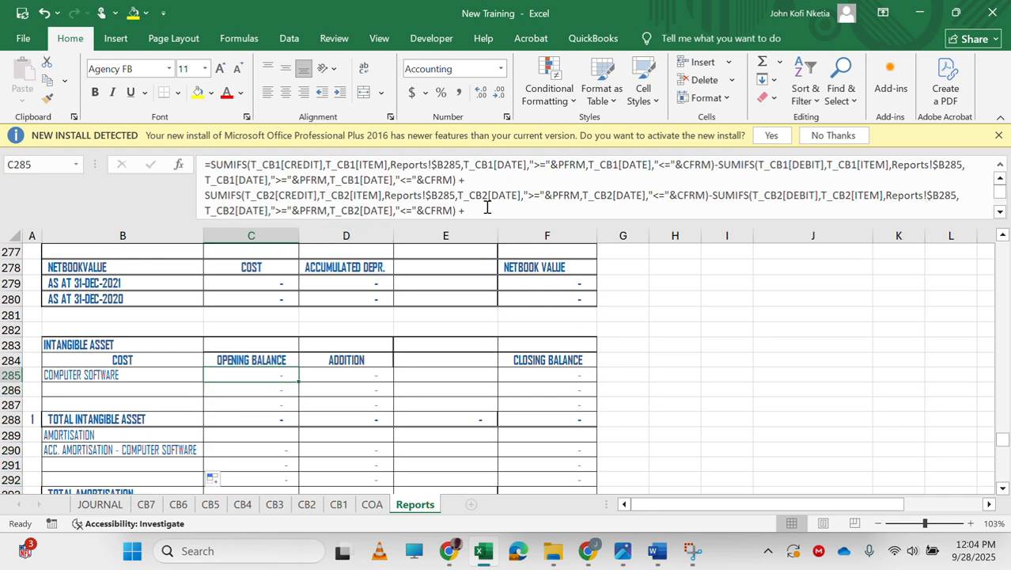
left_click_drag(478, 212, 513, 270)
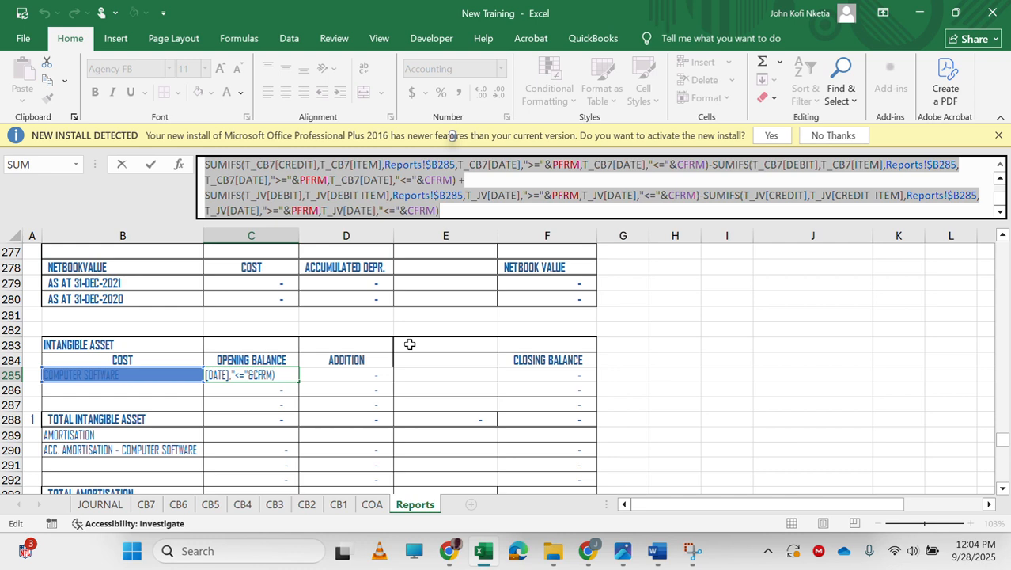
key("Escape")
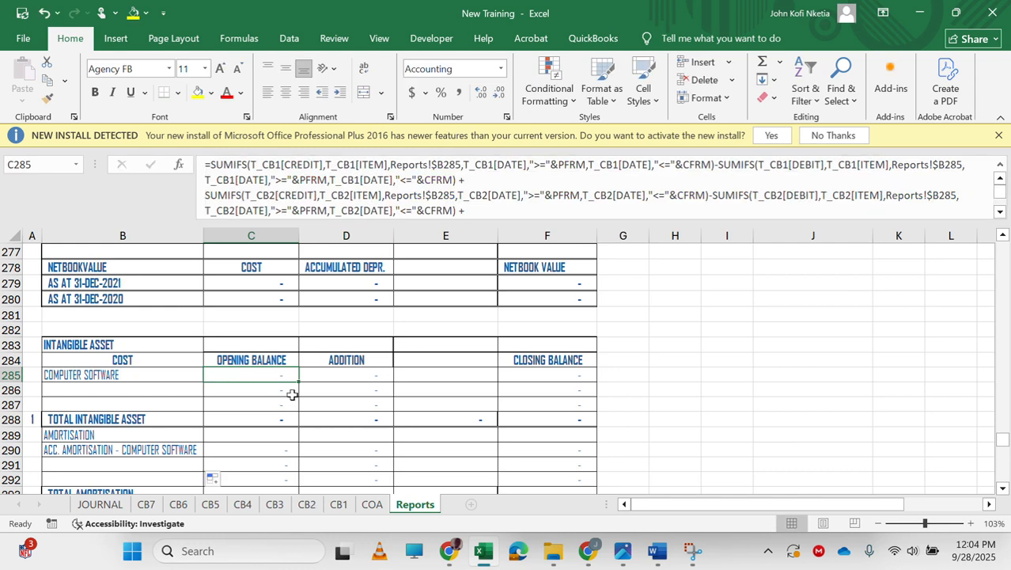
double_click(257, 375)
key("Escape")
Replace all occurrences of CFRM with COFRM in the second intangible asset schedule's opening balance formulas, C285:C292
left_click_drag(264, 373, 285, 449)
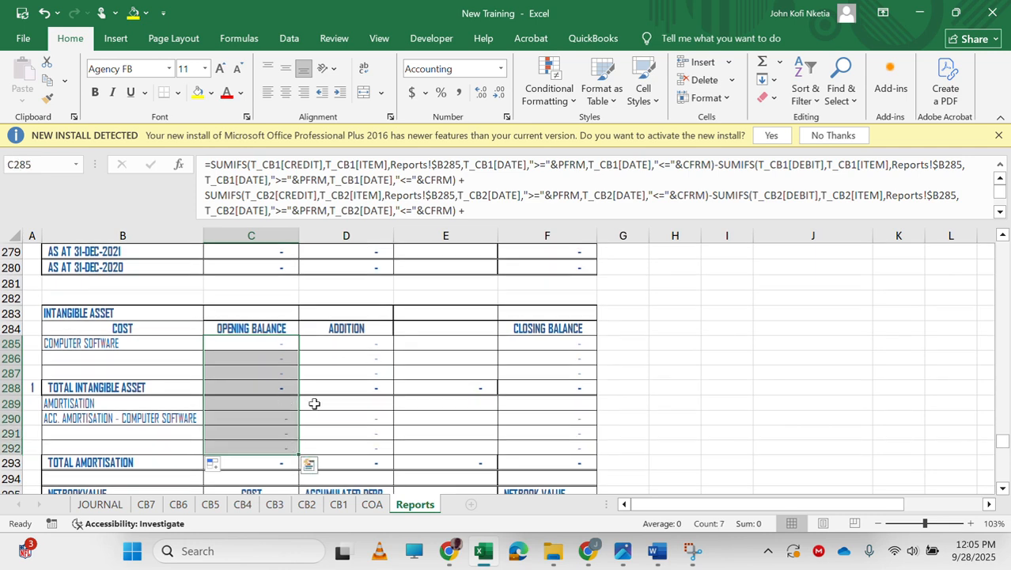
key("ctrl+h")
key("Tab")
key("BackSpace")
key("shift+Tab")
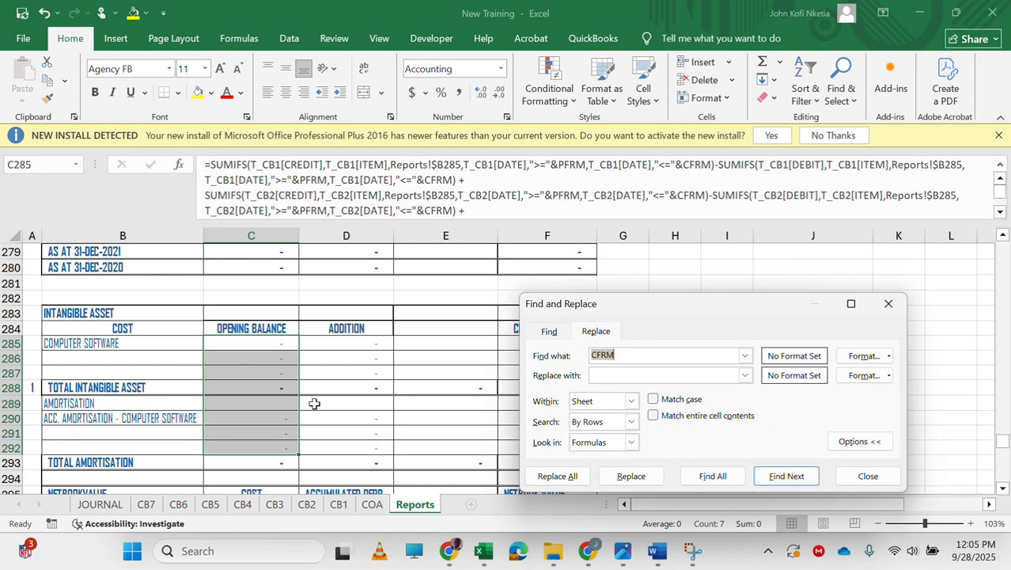
type("COFRM")
left_click(631, 475)
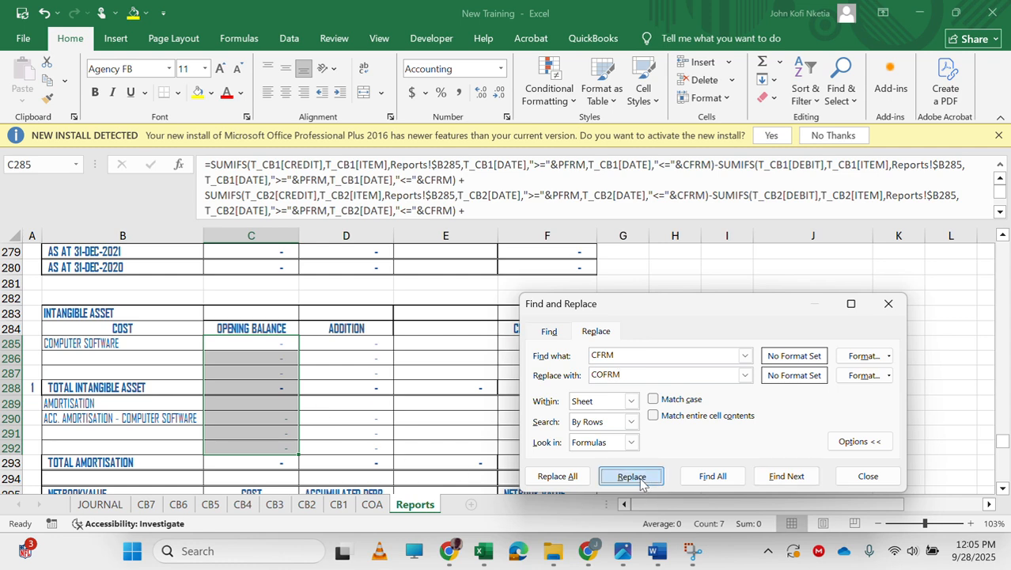
left_click(576, 479)
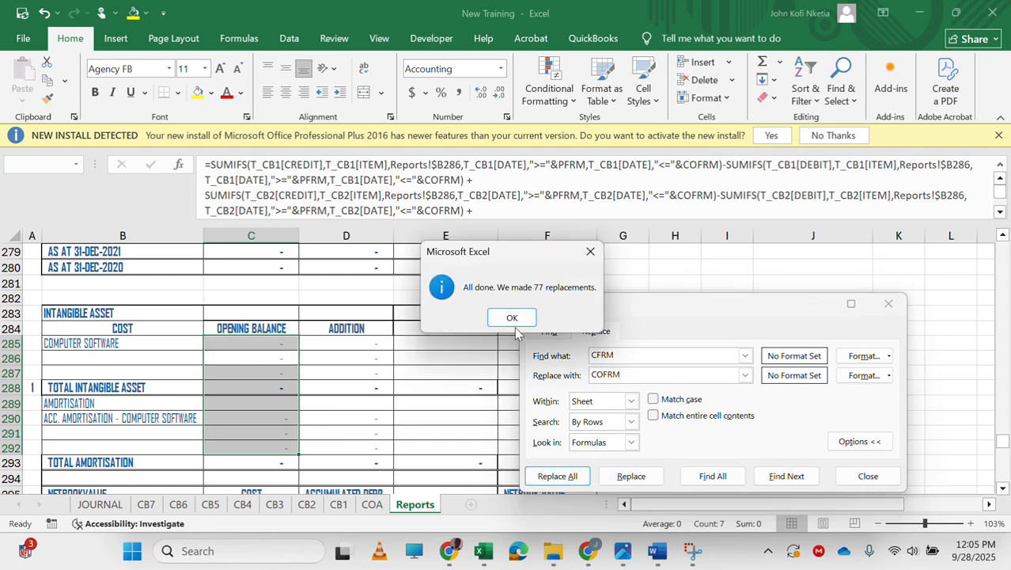
left_click(511, 318)
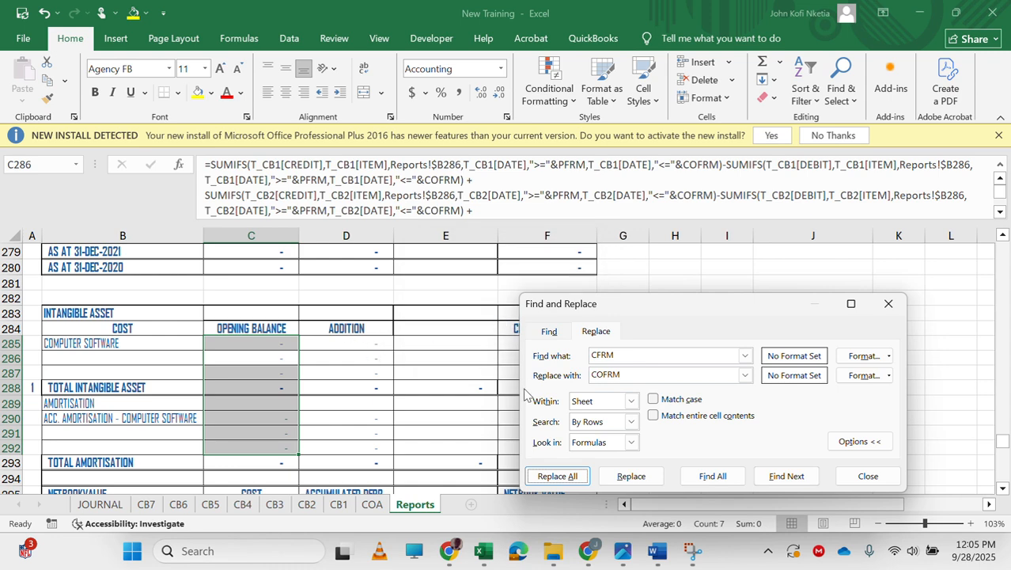
Replace all occurrences of CFRM with COFRM in the same schedule's addition formulas, D285:D292
scroll(403, 349, "right", 1)
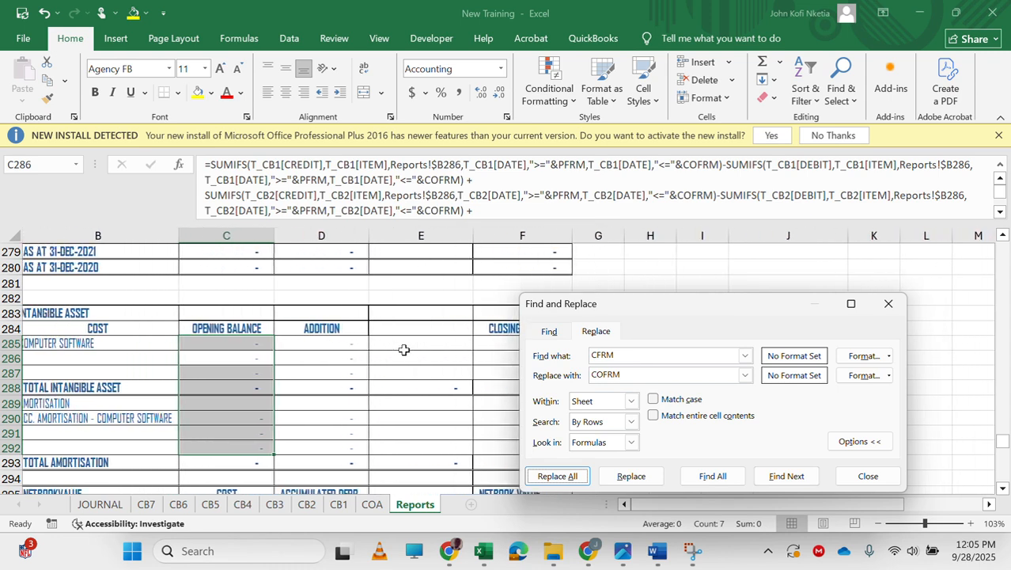
left_click(343, 343)
left_click_drag(342, 342, 346, 451)
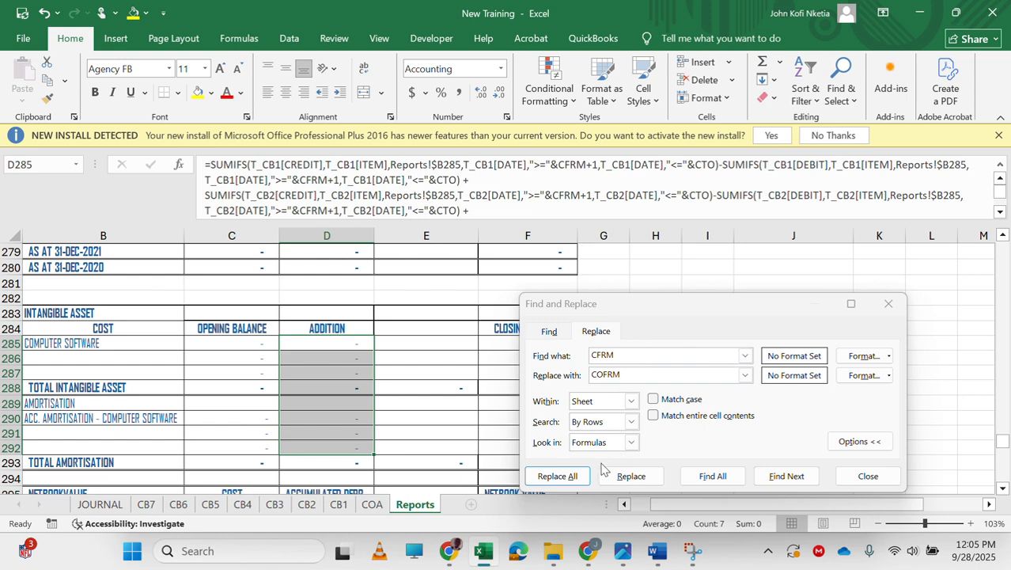
left_click(556, 477)
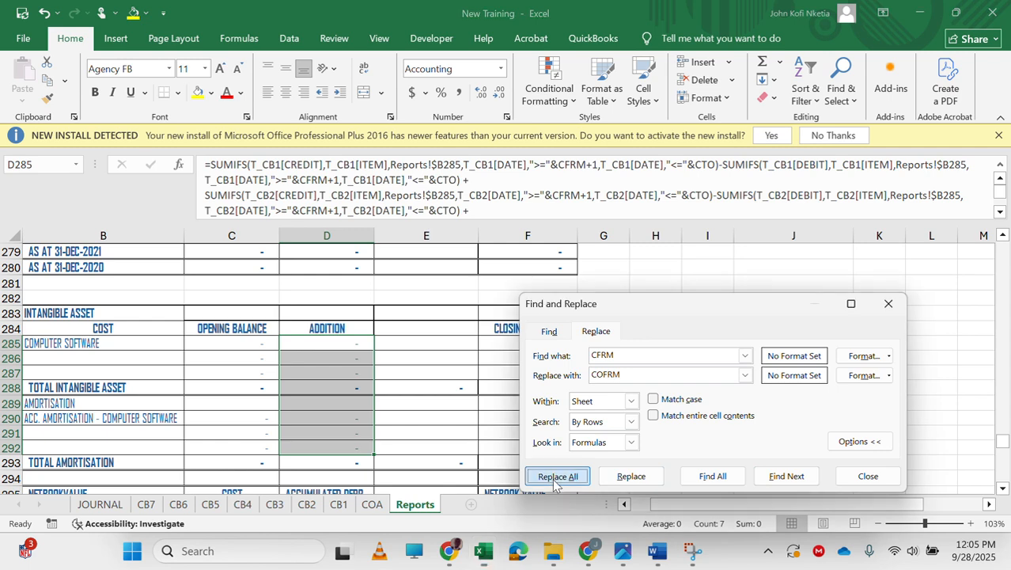
left_click(522, 318)
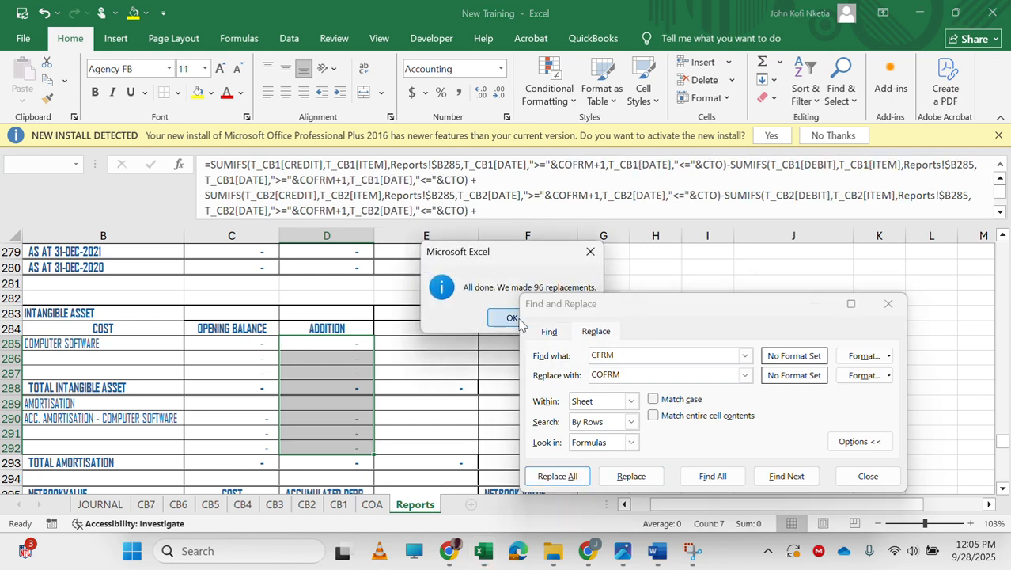
Replace all occurrences of CTO with COTO in the addition formulas D285:D292 and close Find and Replace
left_click(620, 356)
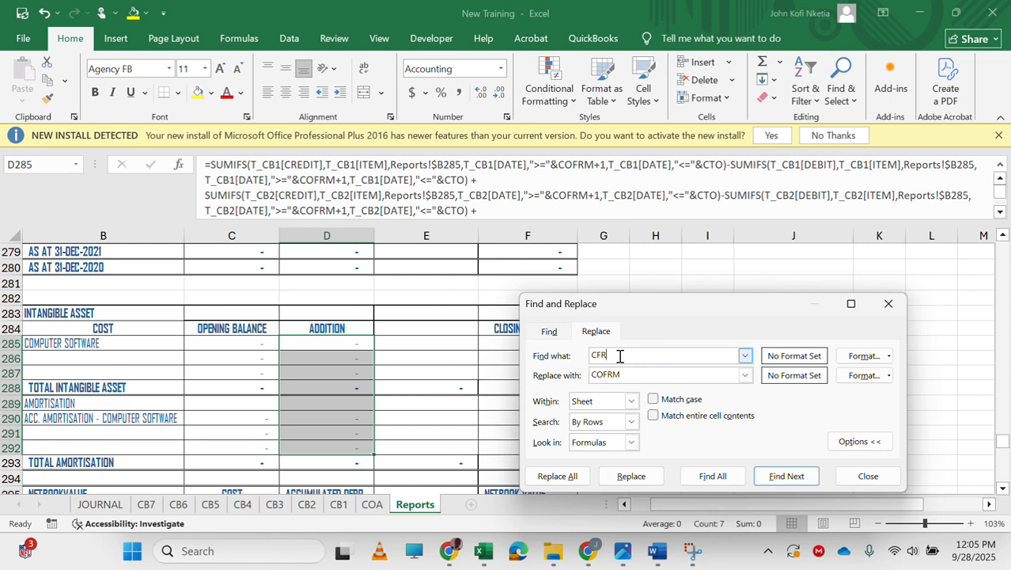
type("CTO")
key("Tab")
type("COTO")
left_click(556, 475)
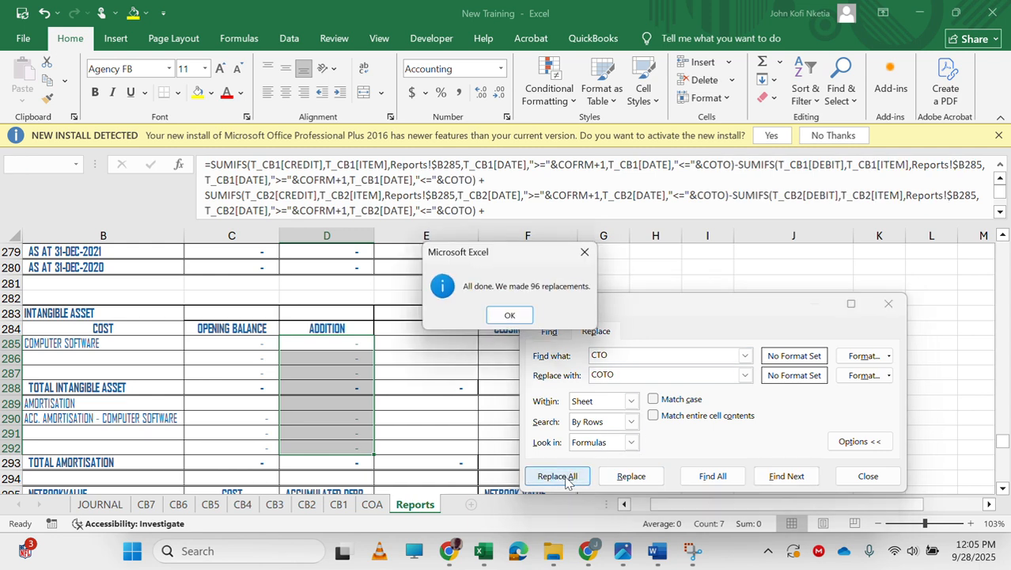
left_click(511, 317)
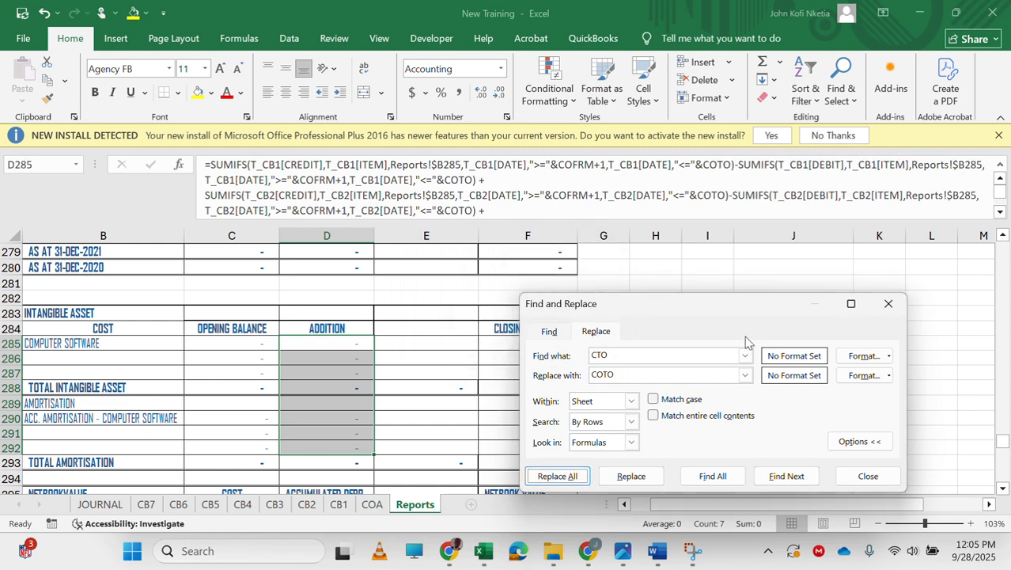
left_click(887, 308)
scroll(496, 380, "down", 3)
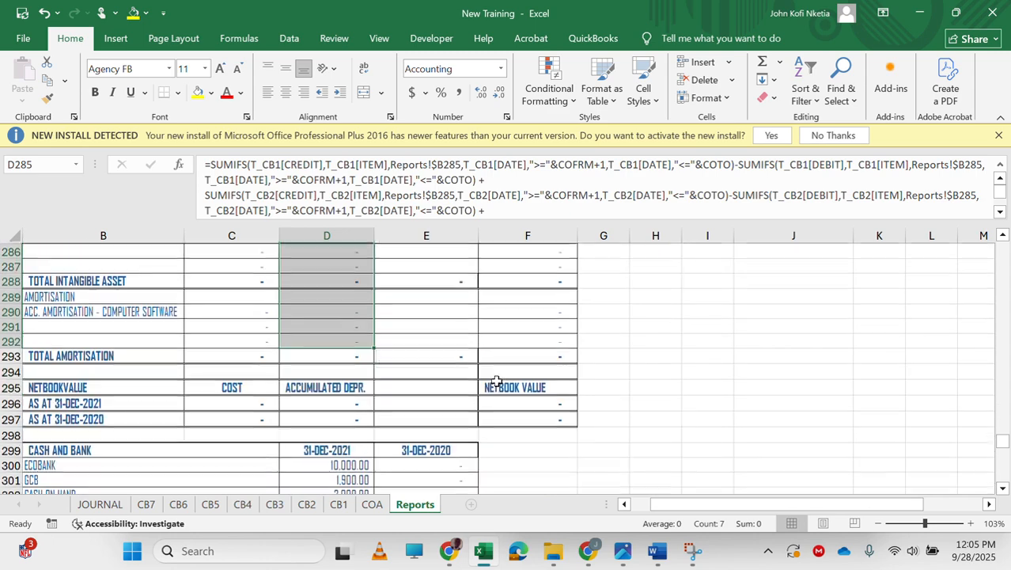
scroll(496, 380, "down", 1)
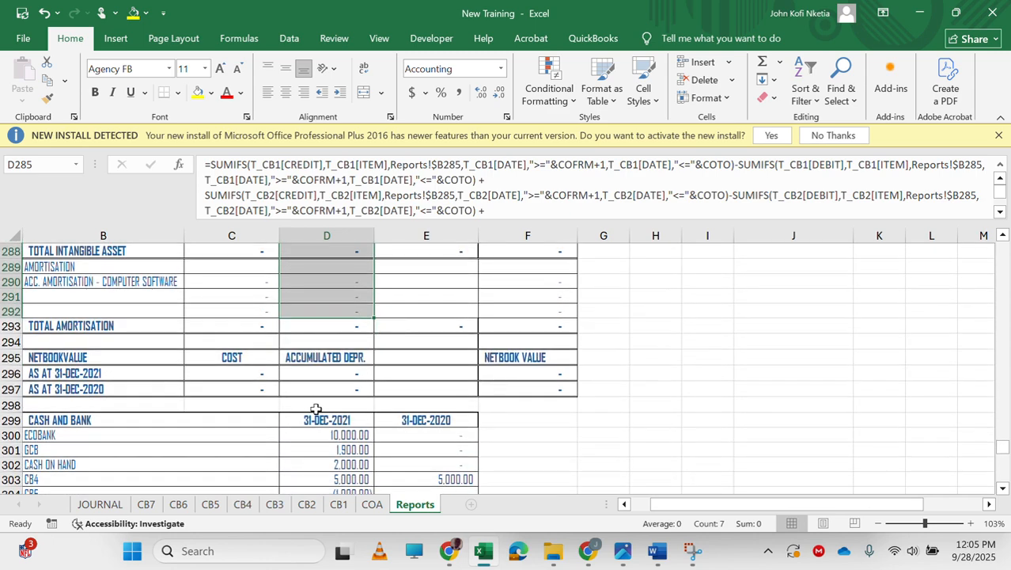
Clear the second net book value row (297) and change the date name in B296's label formula to COTO
left_click(7, 388)
key("Delete")
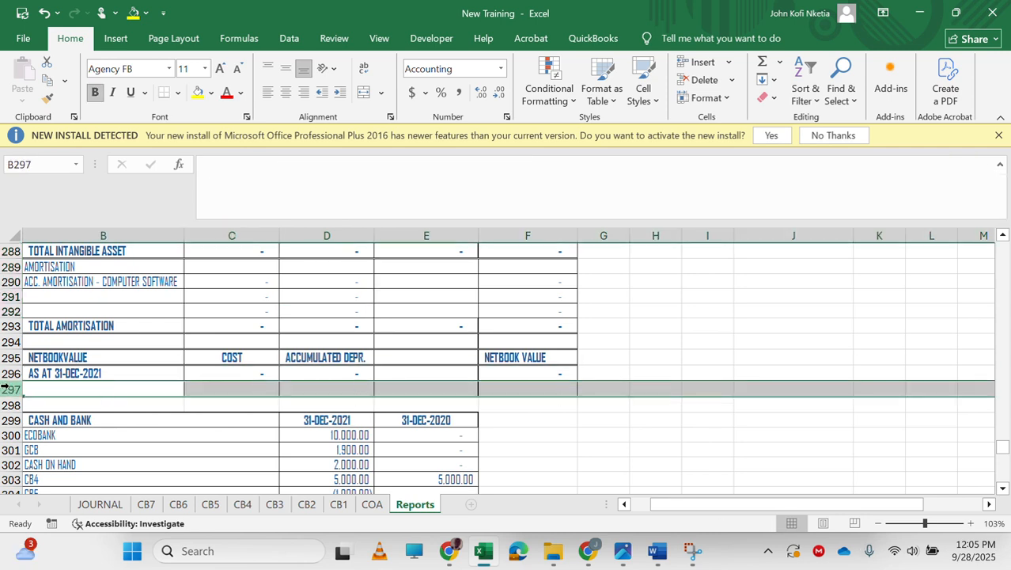
left_click(90, 370)
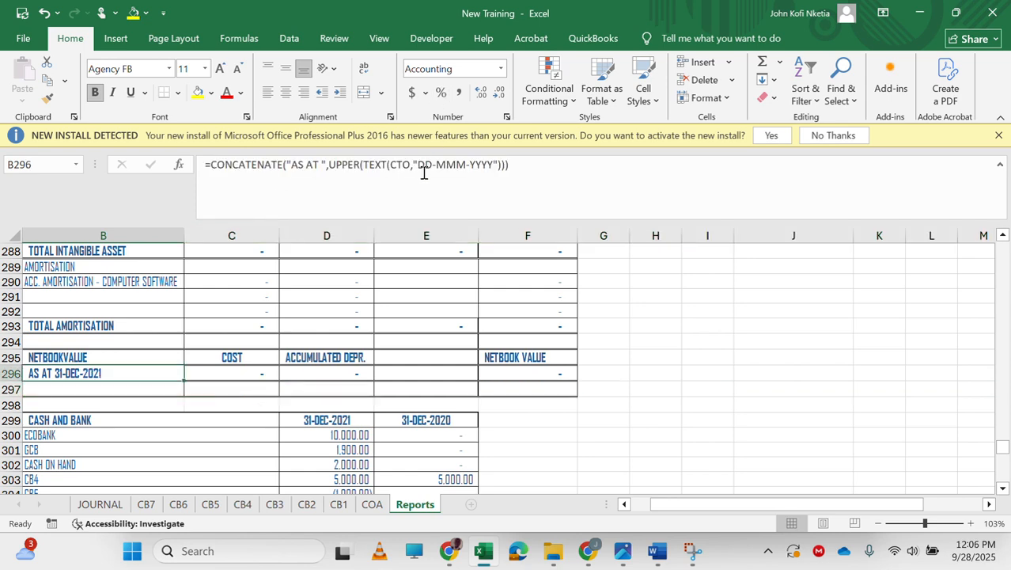
left_click(402, 165)
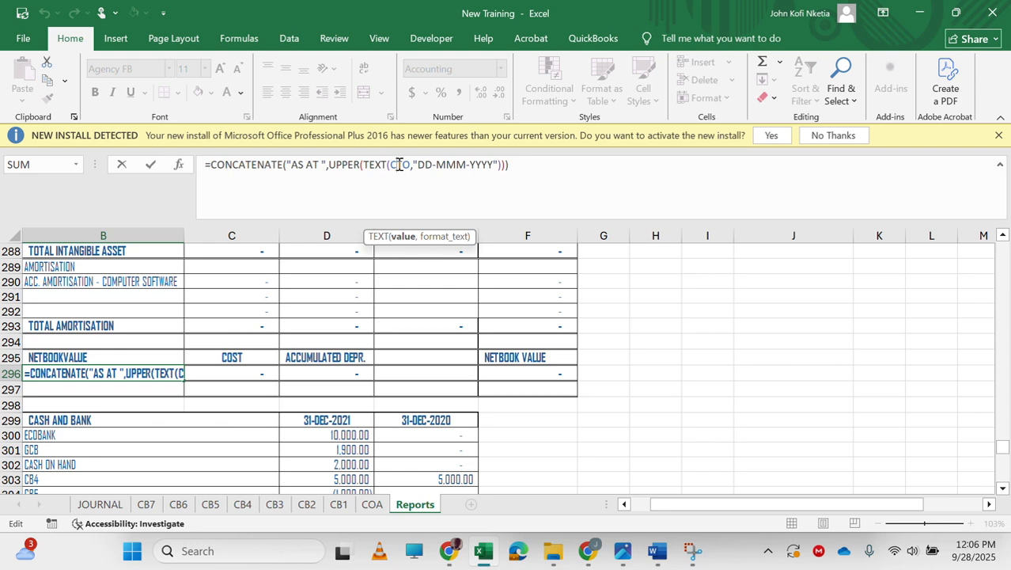
type("O")
key("Return")
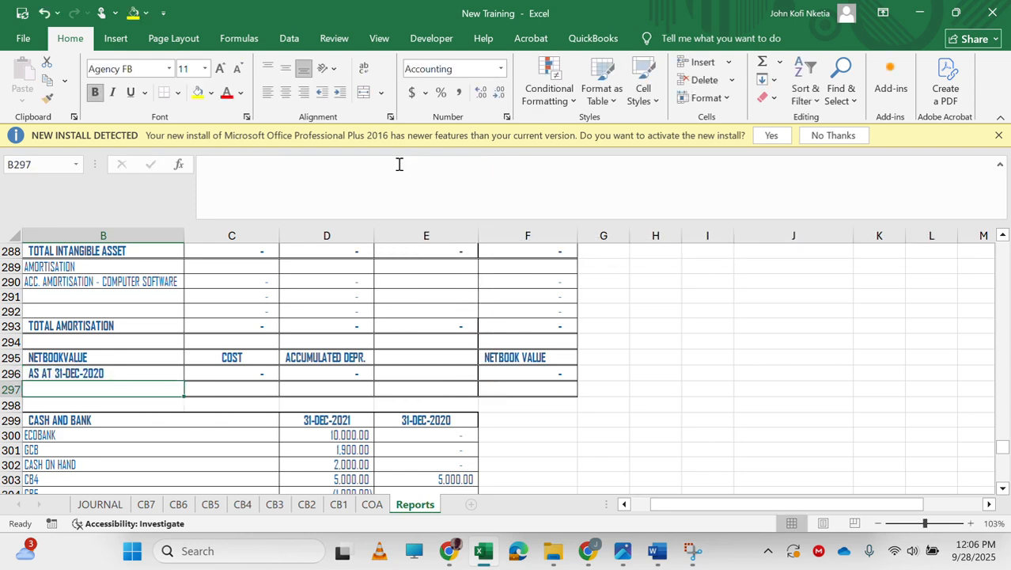
Copy the comparative date headings from C243:F243 into row 266 of the first intangible asset schedule, starting at C266
scroll(261, 286, "up", 4)
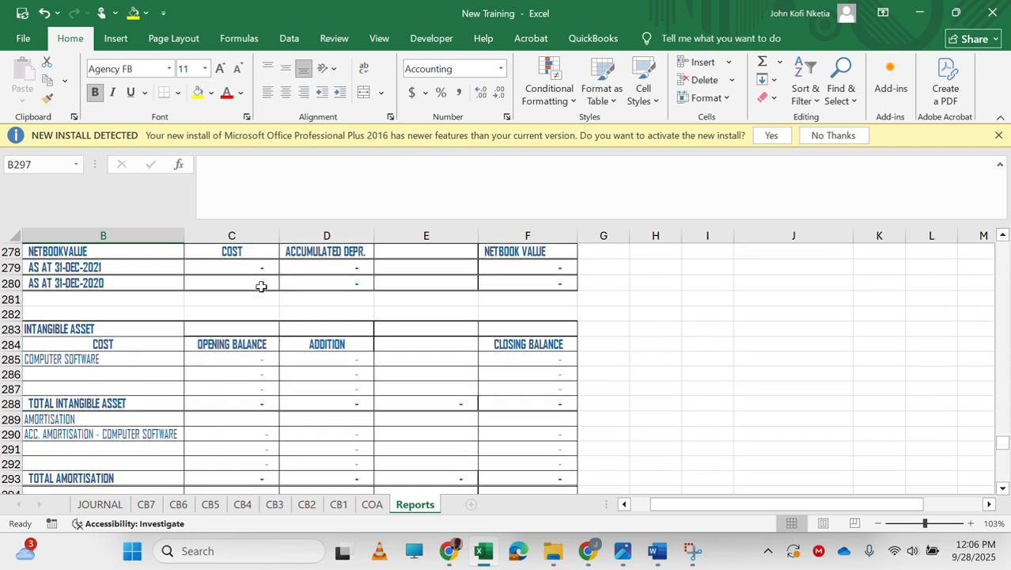
scroll(238, 306, "up", 7)
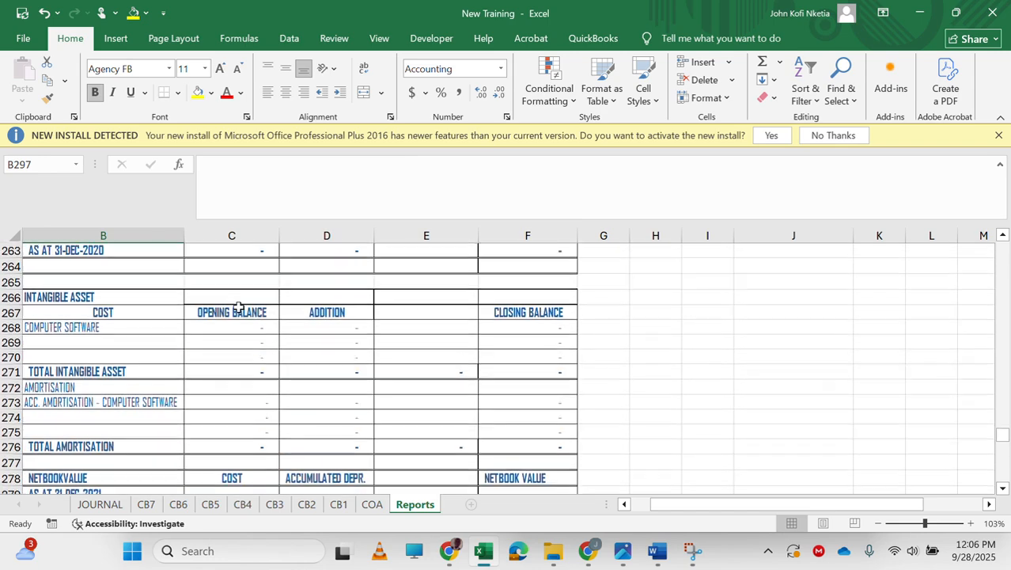
scroll(238, 307, "down", 3)
scroll(238, 306, "up", 4)
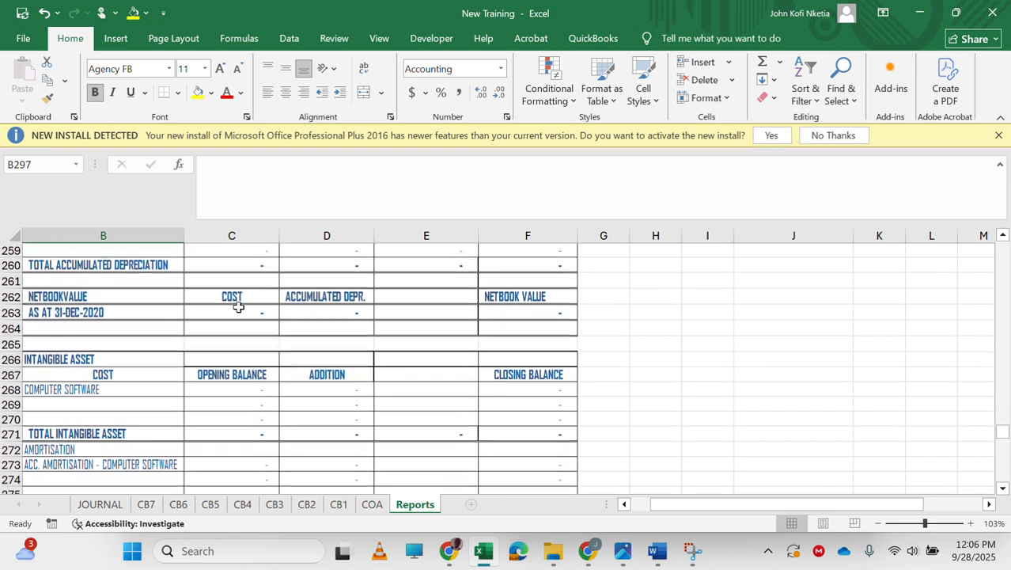
scroll(238, 306, "up", 5)
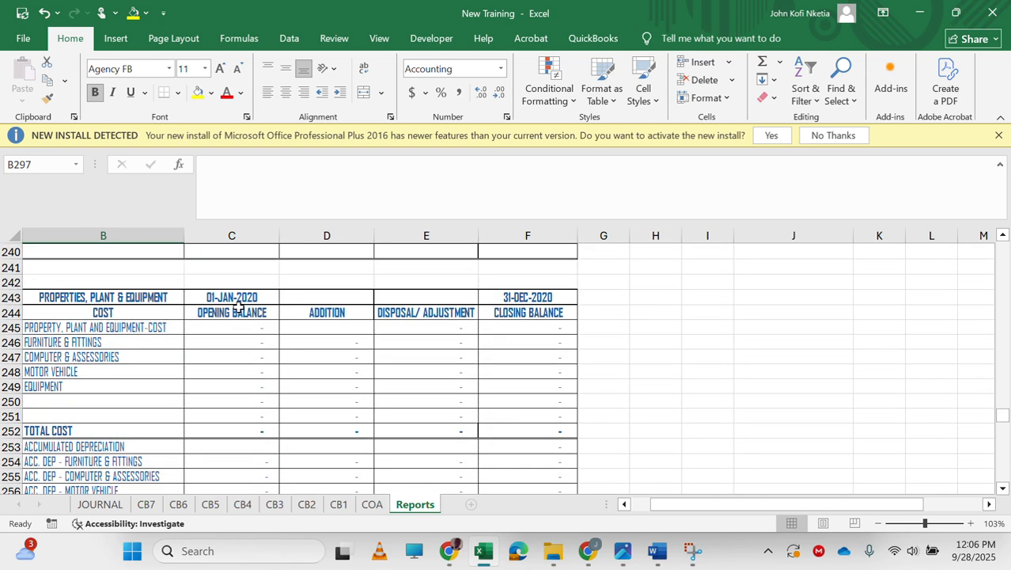
left_click_drag(226, 297, 546, 297)
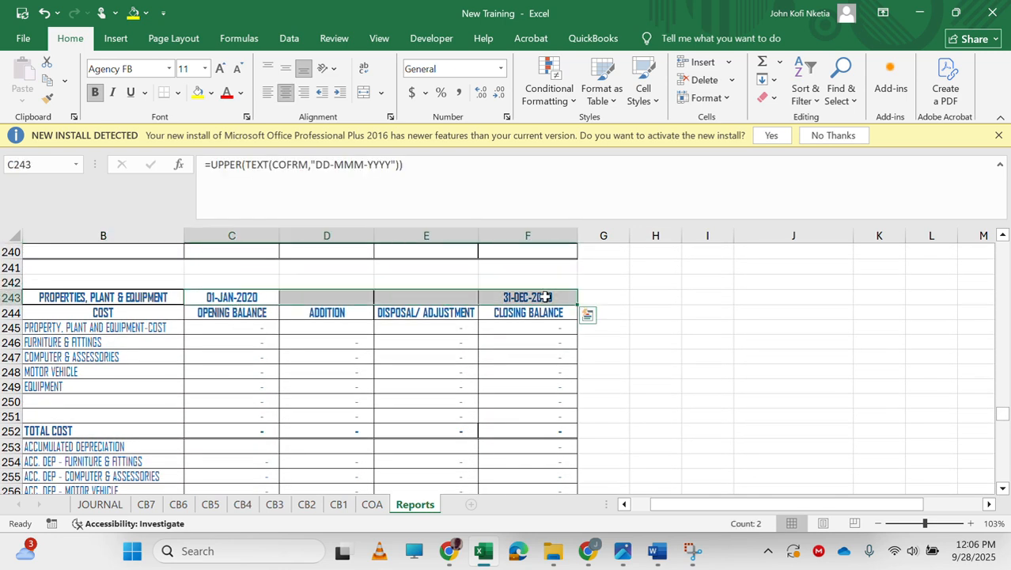
key("ctrl+c")
scroll(405, 391, "down", 8)
scroll(405, 391, "up", 2)
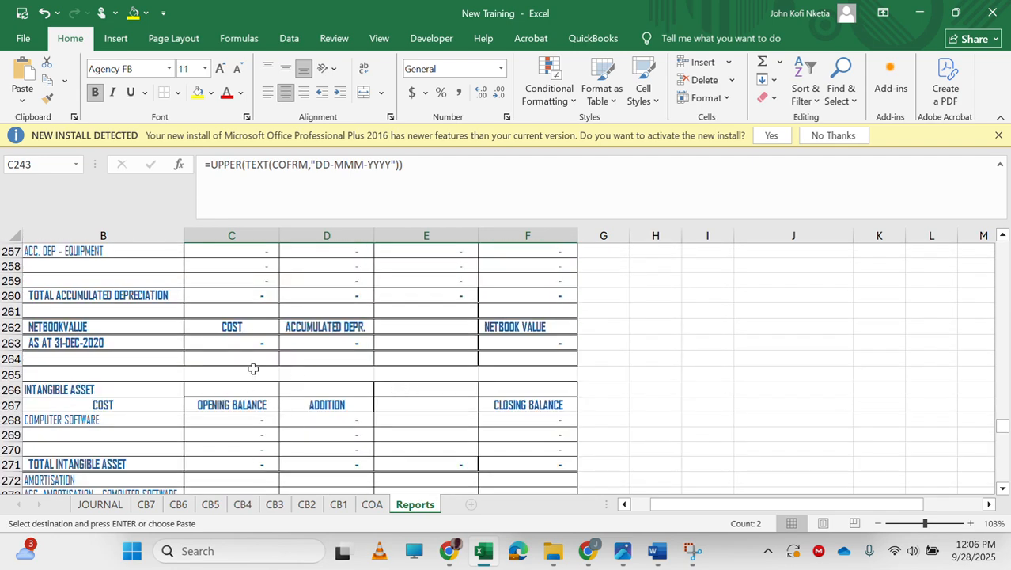
scroll(249, 427, "down", 1)
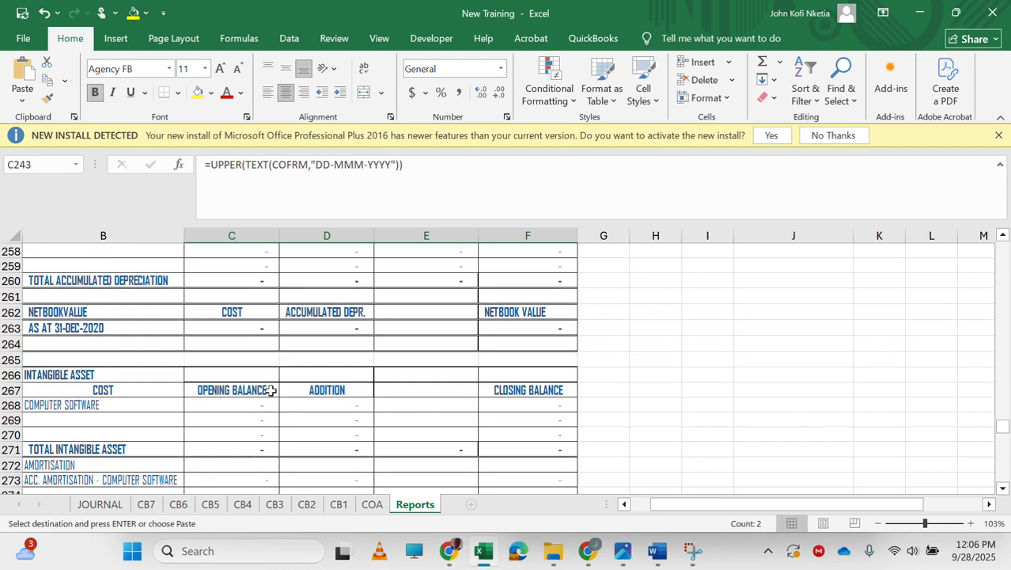
left_click(247, 375)
key("ctrl+v")
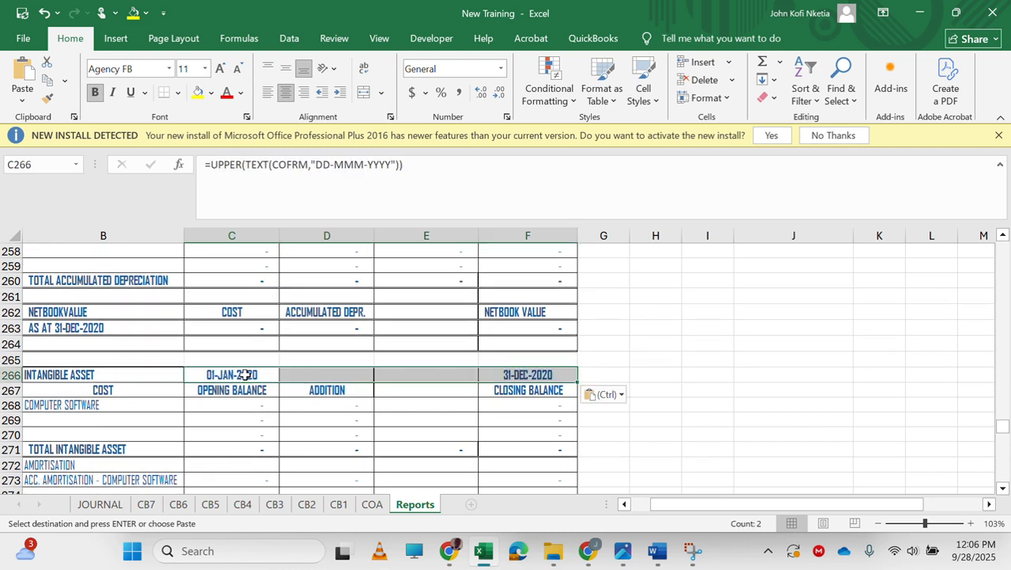
Insert a blank row at row 265, above the first intangible asset schedule
scroll(289, 393, "left", 1)
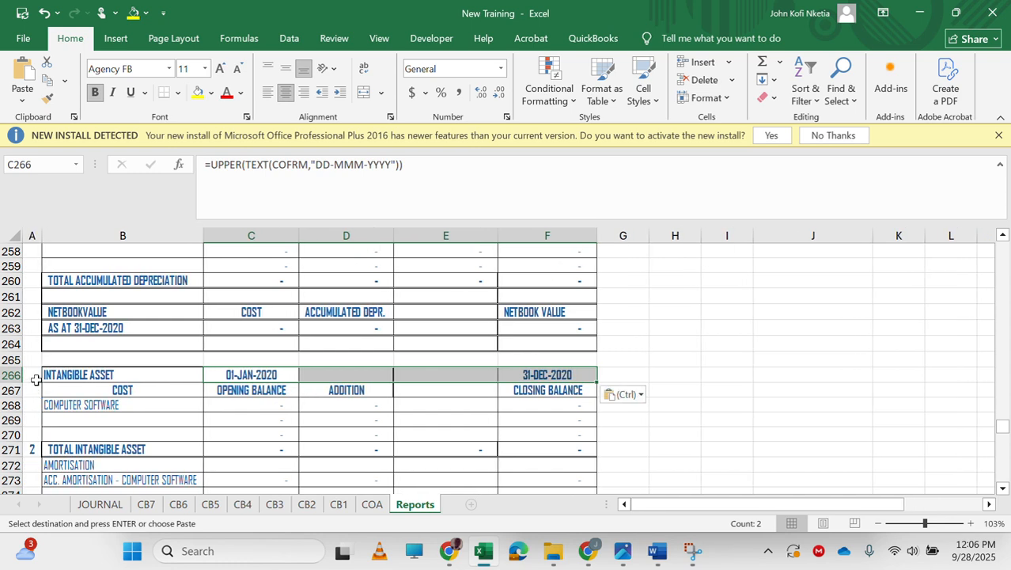
left_click(11, 364)
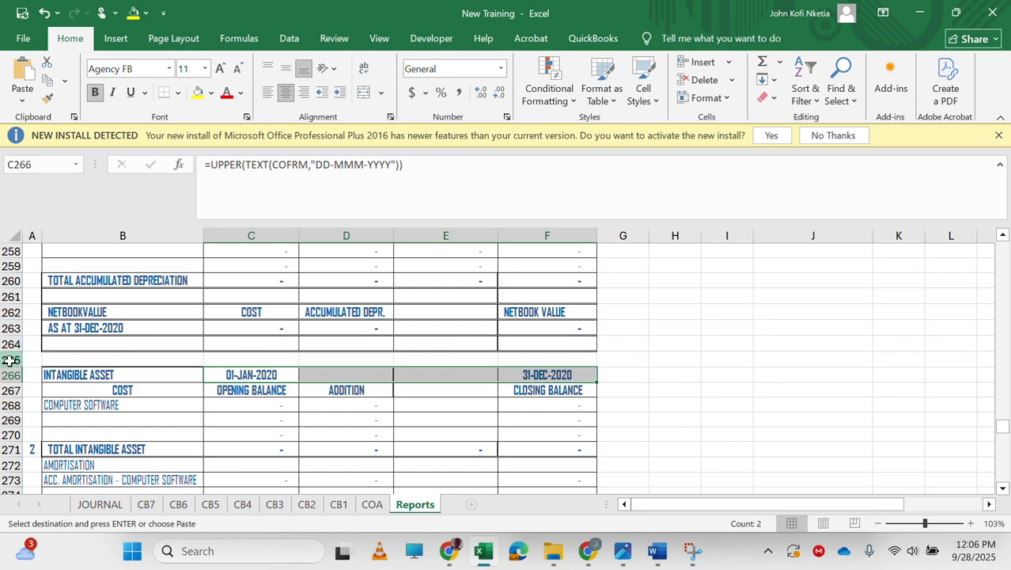
left_click(18, 359)
right_click(20, 358)
left_click(53, 229)
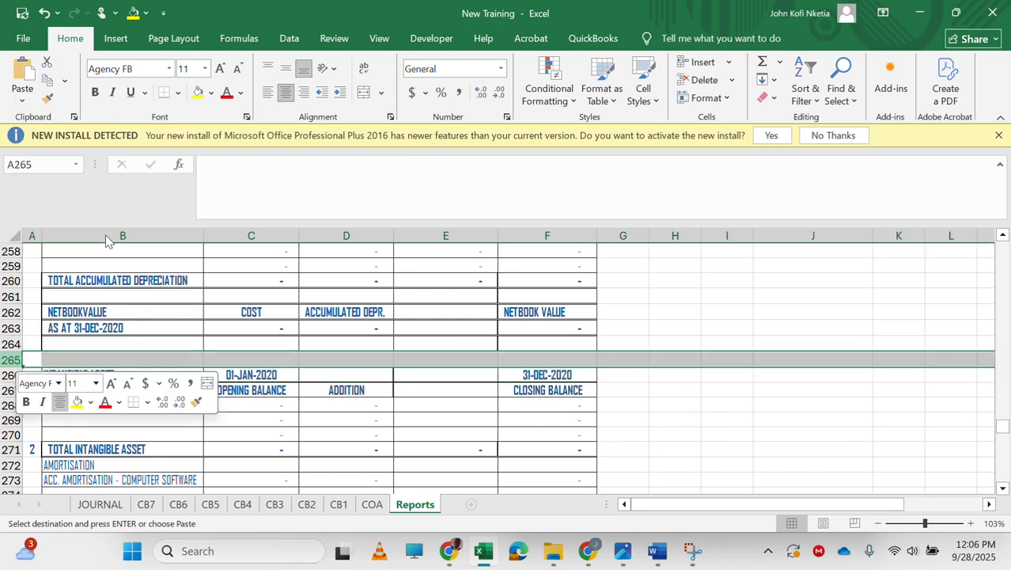
left_click(254, 457)
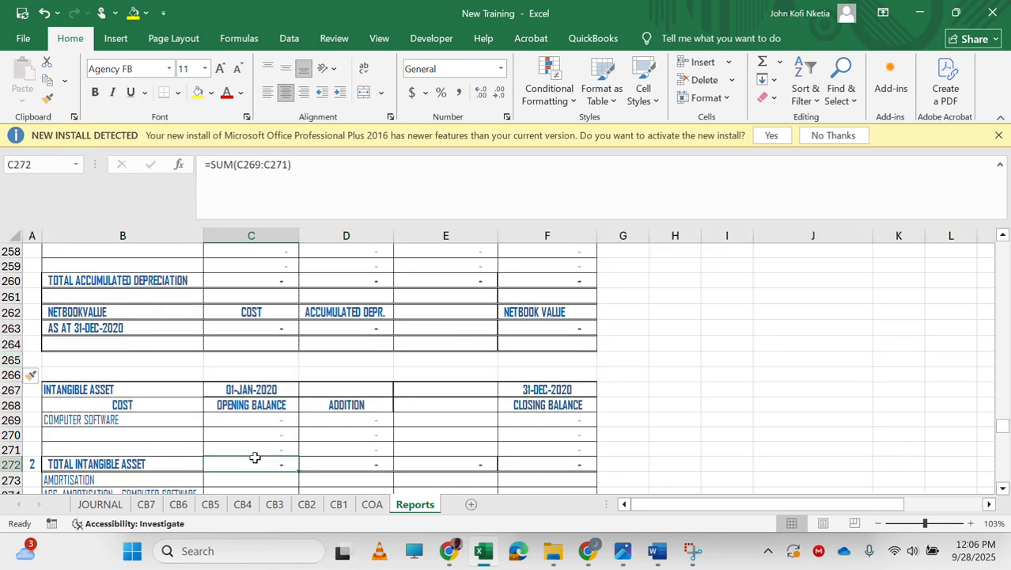
Move the note number formula from A272 to A267, beside the Intangible Asset heading
left_click(33, 467)
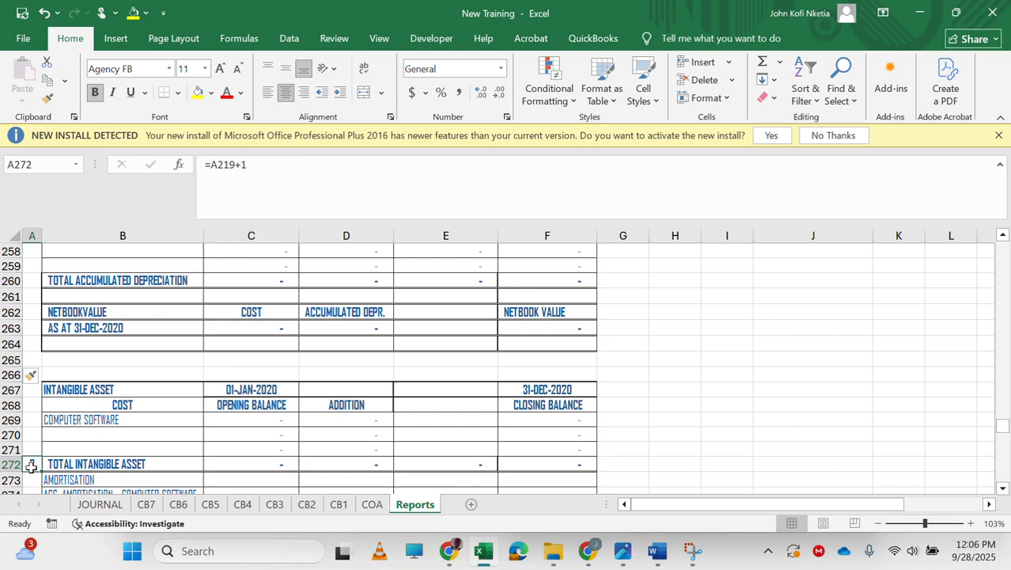
key("ctrl+c")
key("Up")
key("Up")
key("Up")
key("Up")
key("Up")
key("Up")
key("Up")
key("Up")
key("Up")
key("Up")
key("Up")
key("Up")
key("Up")
key("Up")
key("Up")
key("Up")
key("Up")
key("Up")
key("Up")
key("Up")
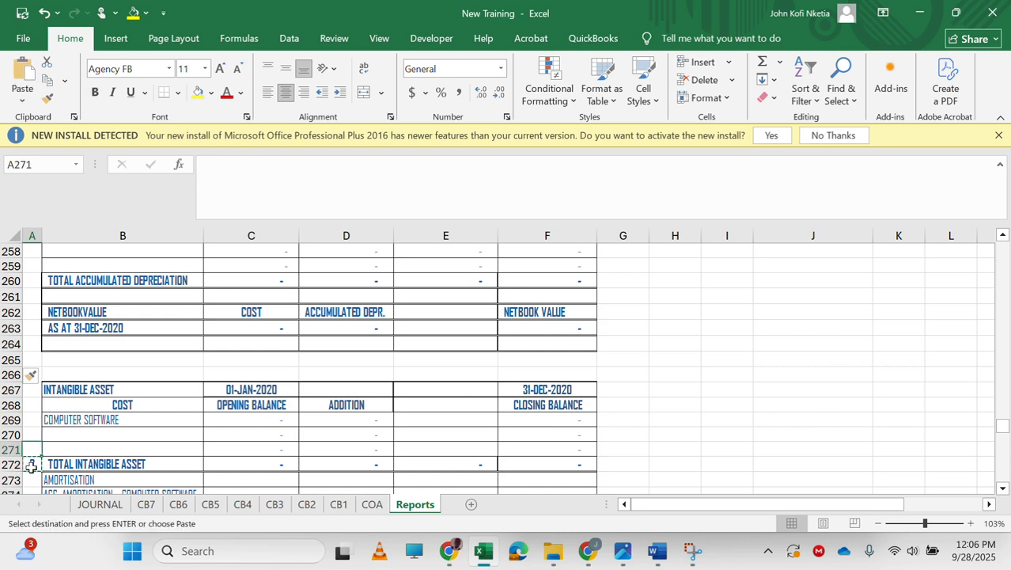
key("Up")
key("Up")
key("Down")
key("Down")
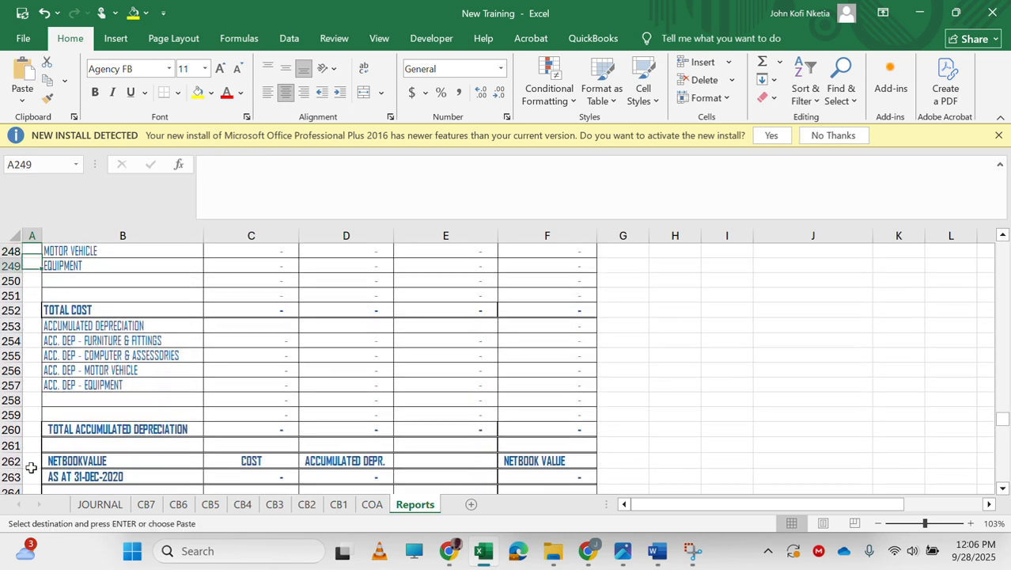
key("Up")
key("Up")
key("Up")
key("Up")
key("Up")
key("Down")
key("Down")
key("Down")
key("Down")
key("Down")
key("Down")
key("Down")
key("Down")
key("Down")
key("Down")
key("Down")
key("Down")
key("Down")
key("Down")
key("Down")
key("Down")
key("Down")
key("Down")
key("Down")
key("Down")
key("Down")
key("Down")
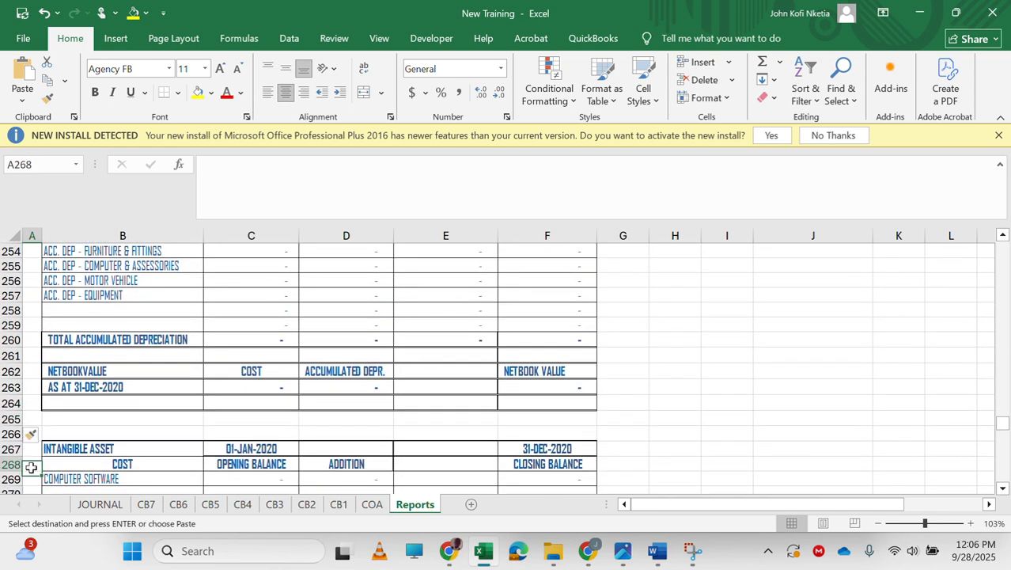
key("Return")
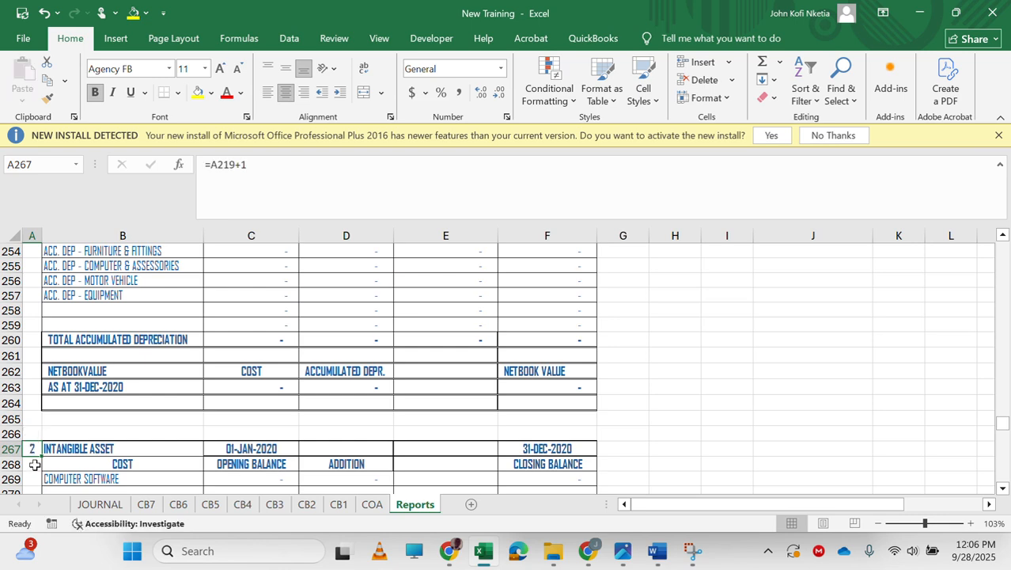
Clear the note number in A243 beside the 2020 Properties, Plant & Equipment heading and check the one in A219
scroll(134, 437, "up", 12)
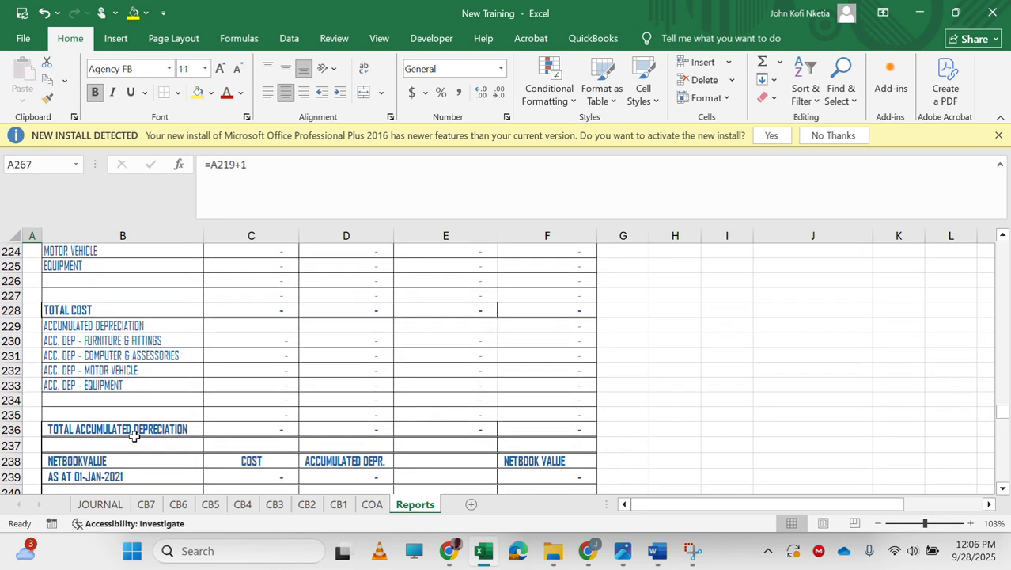
scroll(134, 436, "down", 5)
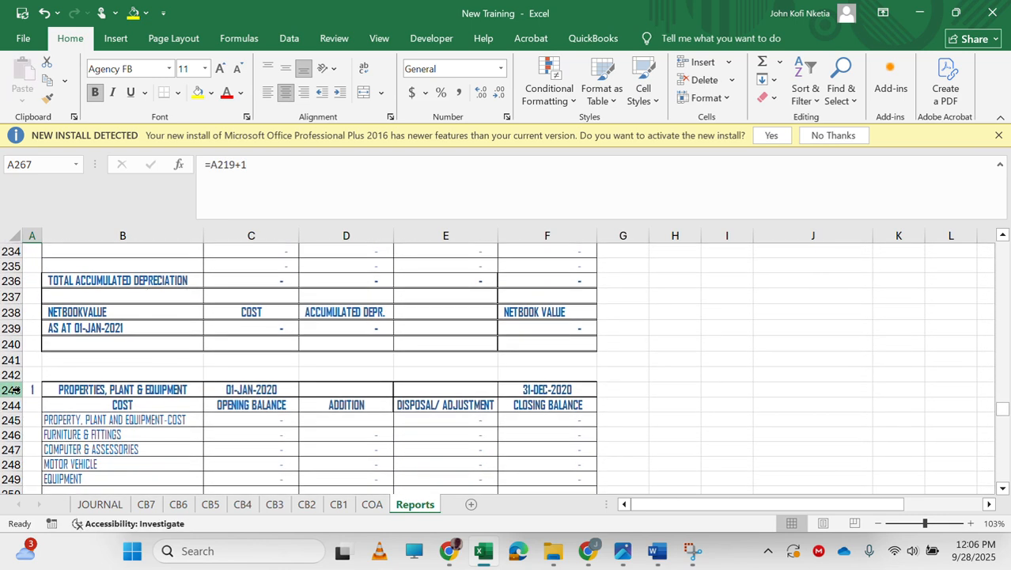
left_click(31, 391)
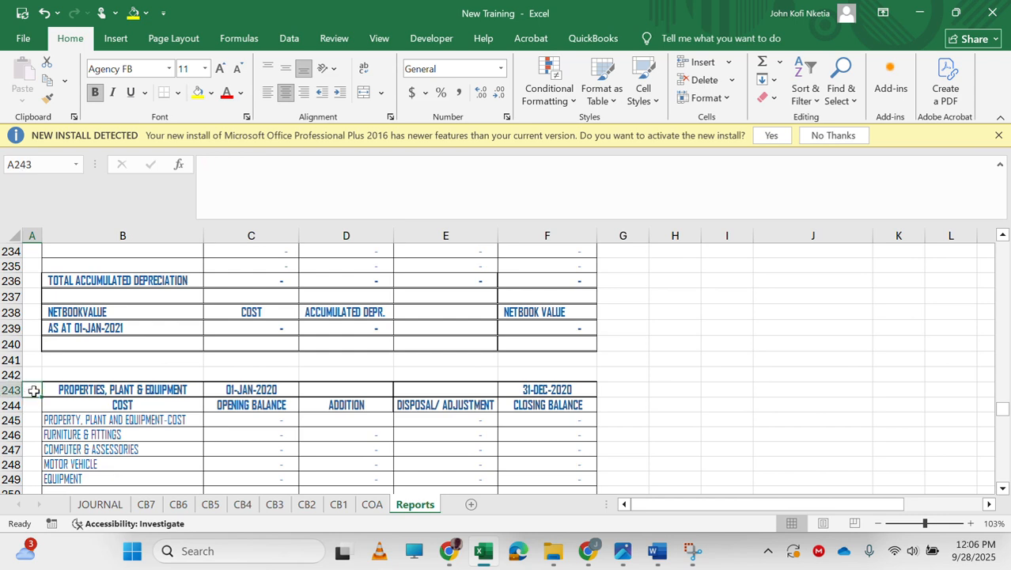
scroll(133, 364, "up", 8)
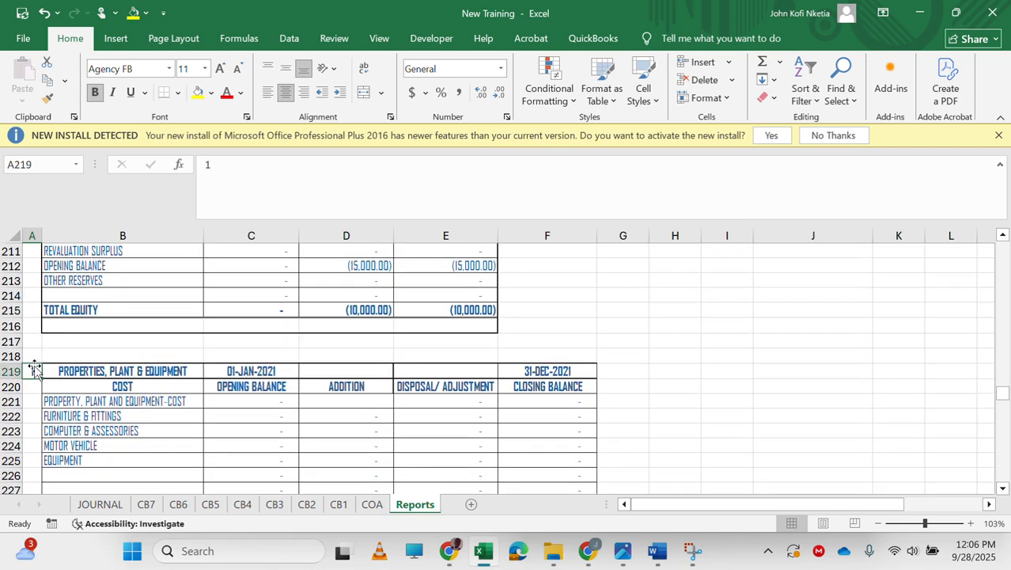
Examine the cost formula in C297 of the second intangible asset schedule against the cell it references
scroll(34, 369, "down", 20)
scroll(35, 365, "down", 5)
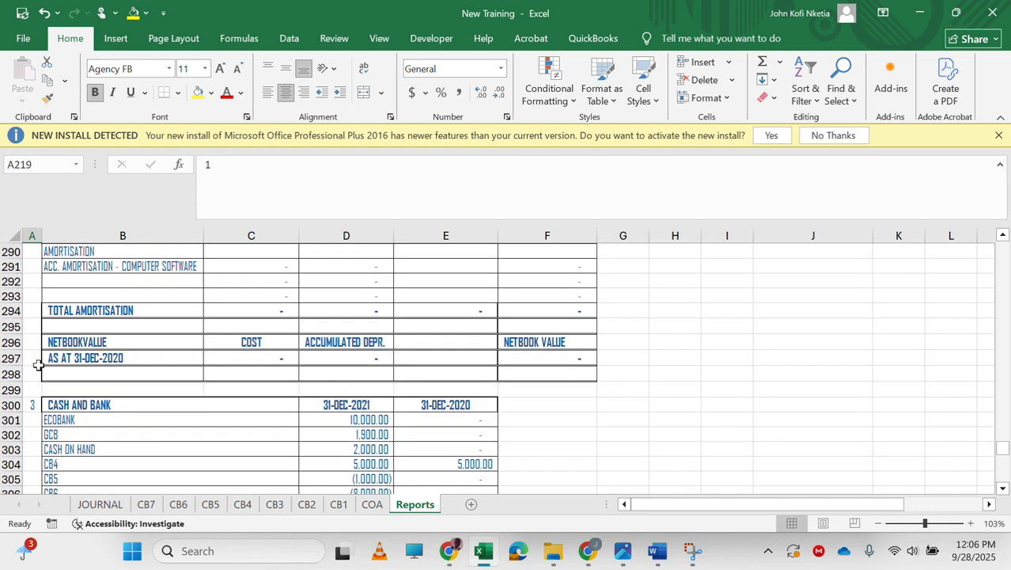
left_click(264, 360)
type("=F289")
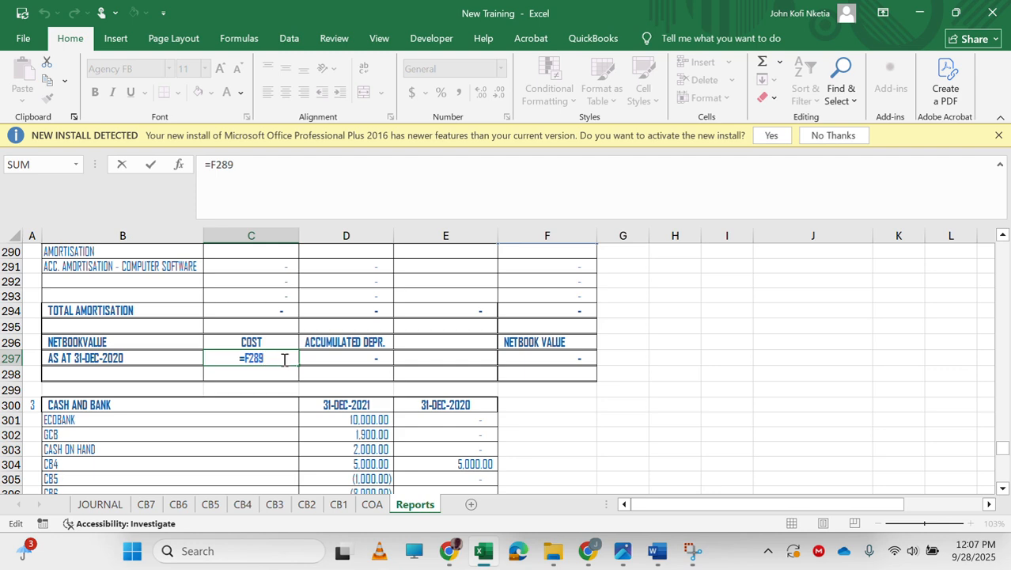
scroll(283, 359, "up", 3)
key("ctrl+Return")
scroll(179, 390, "down", 7)
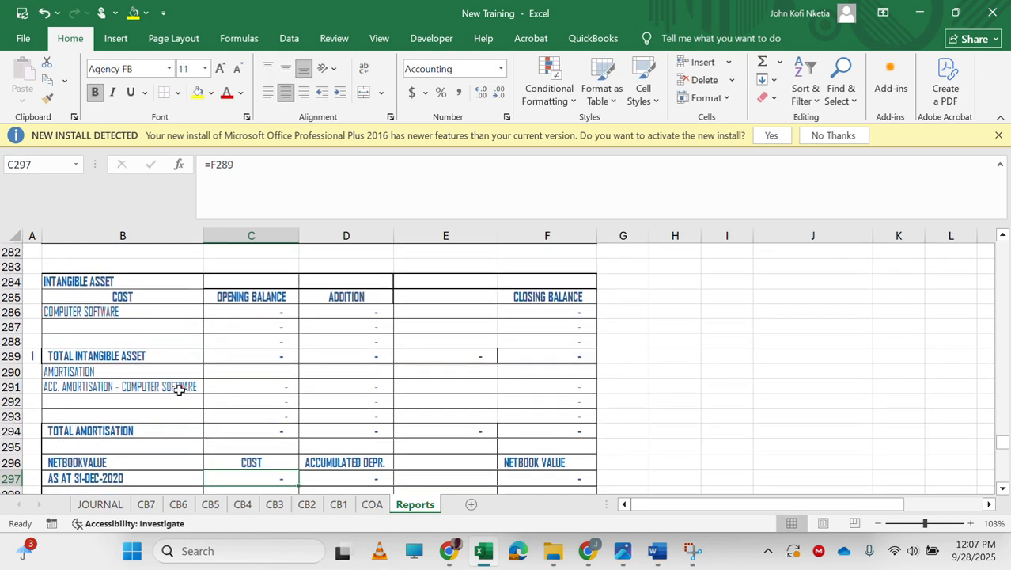
Review the schedules above and examine the opening balance and net changes formulas in the December 2020 statement of changes in equity
scroll(179, 390, "up", 1)
scroll(179, 390, "down", 2)
scroll(179, 390, "up", 3)
scroll(179, 390, "up", 20)
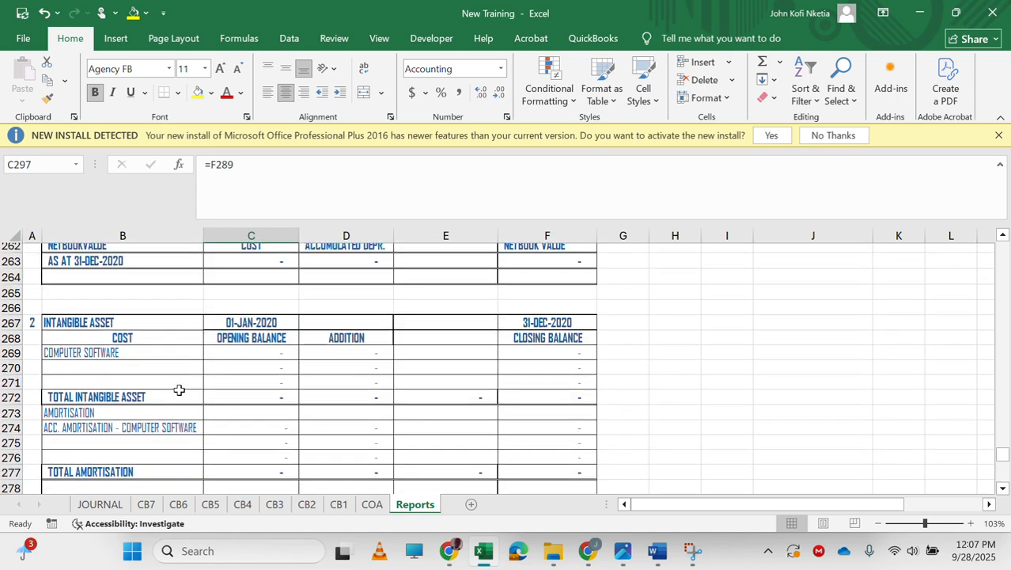
scroll(178, 390, "up", 7)
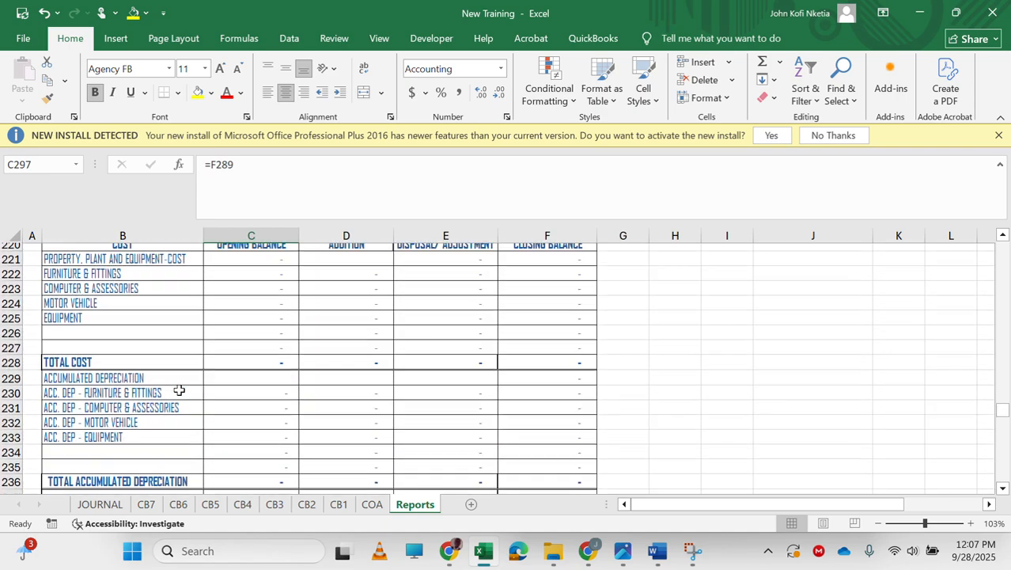
scroll(179, 390, "up", 6)
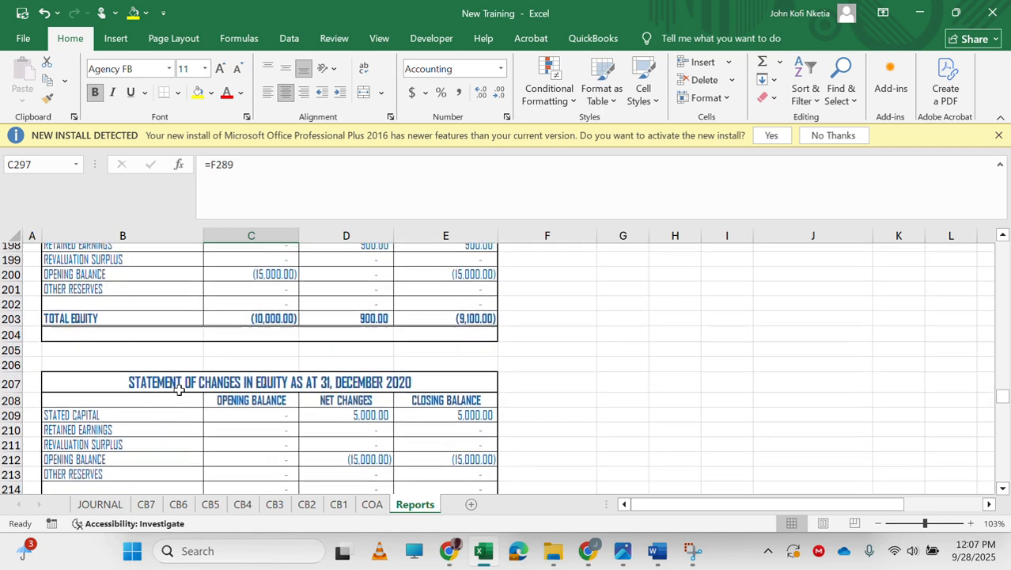
scroll(179, 390, "down", 3)
scroll(179, 390, "up", 6)
scroll(179, 389, "down", 3)
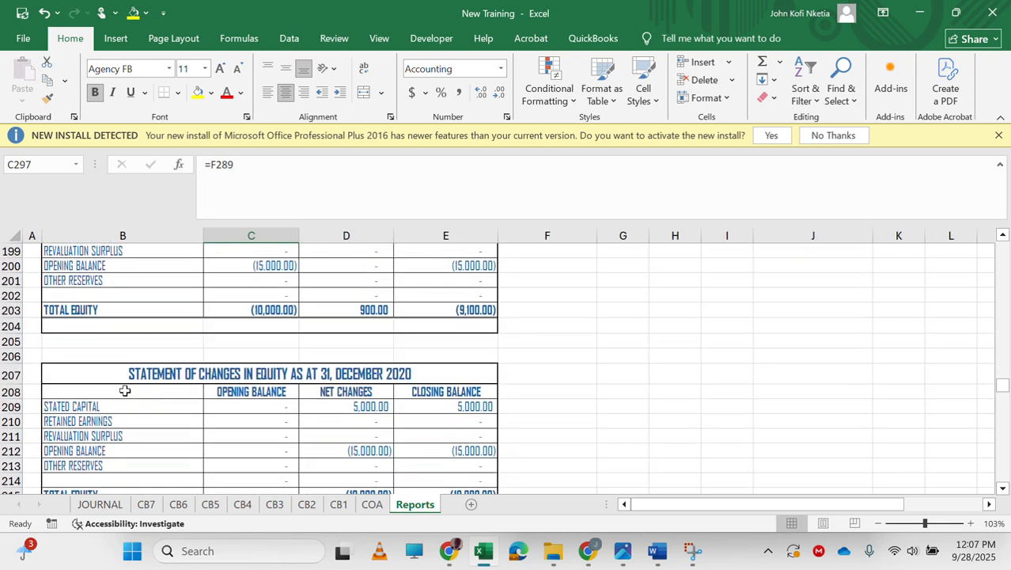
left_click(264, 424)
left_click(359, 435)
left_click(292, 434)
left_click(351, 451)
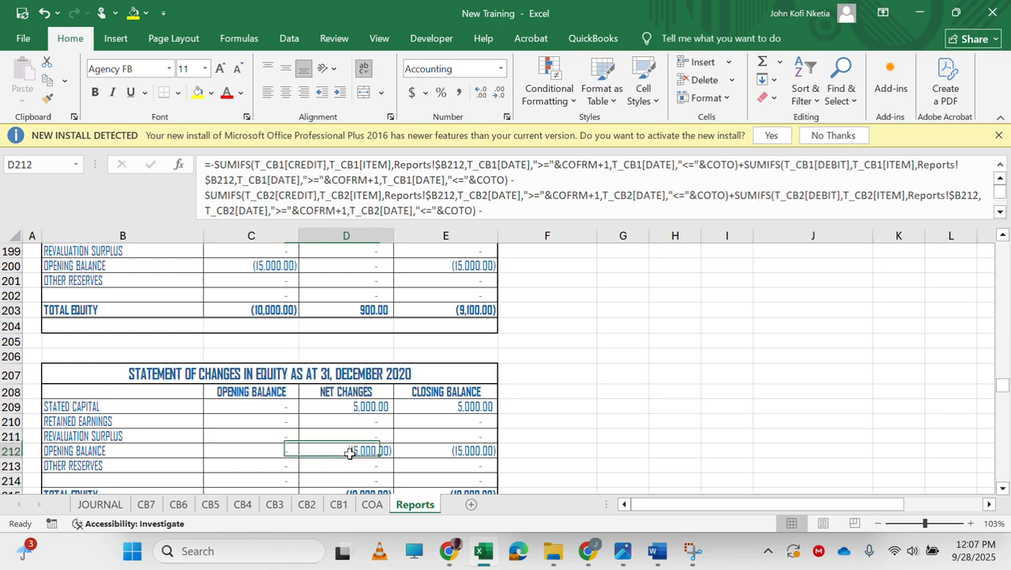
left_click(280, 467)
scroll(280, 467, "down", 2)
scroll(316, 410, "up", 1)
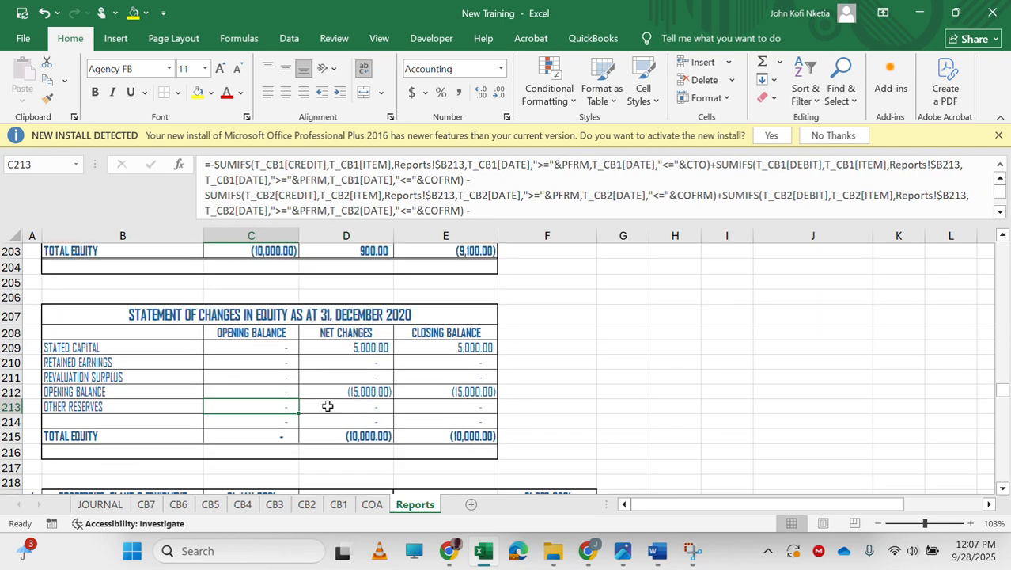
scroll(327, 405, "up", 1)
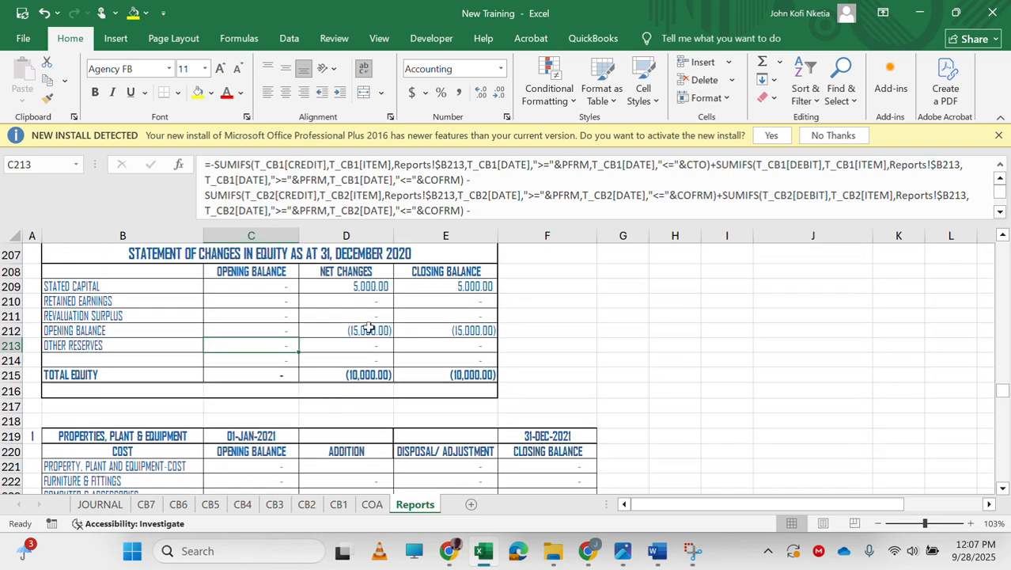
Check the net changes formula in D212, and review the statements of financial position, financial performance and changes in equity
left_click(368, 328)
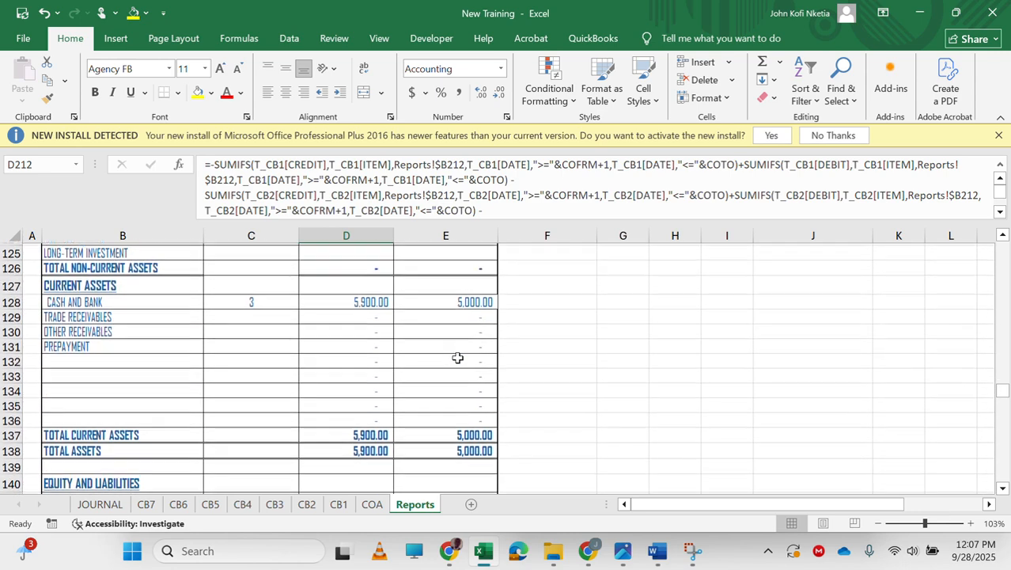
scroll(458, 359, "down", 10)
scroll(457, 359, "up", 2)
scroll(458, 358, "up", 6)
scroll(457, 358, "down", 2)
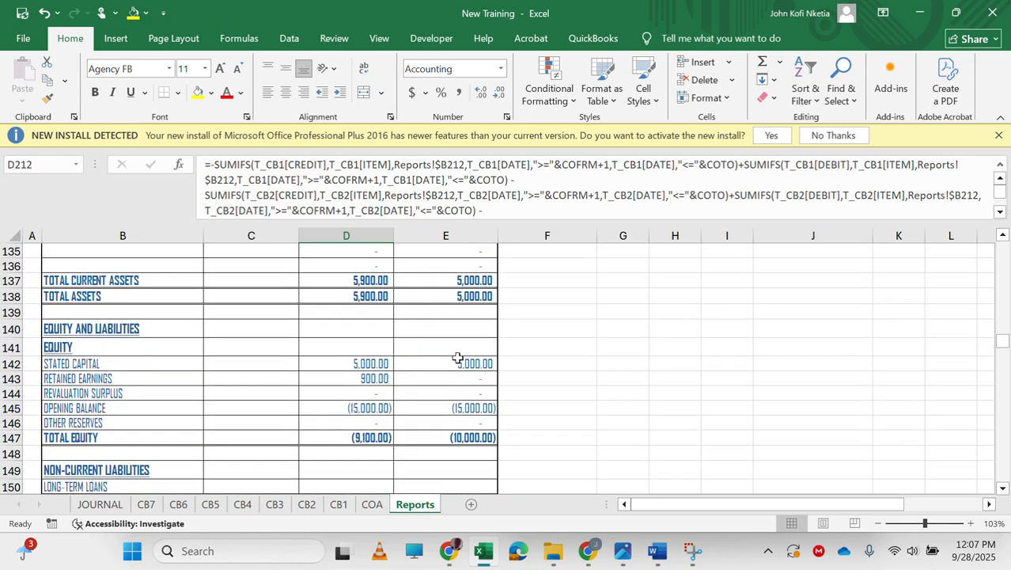
scroll(457, 358, "down", 8)
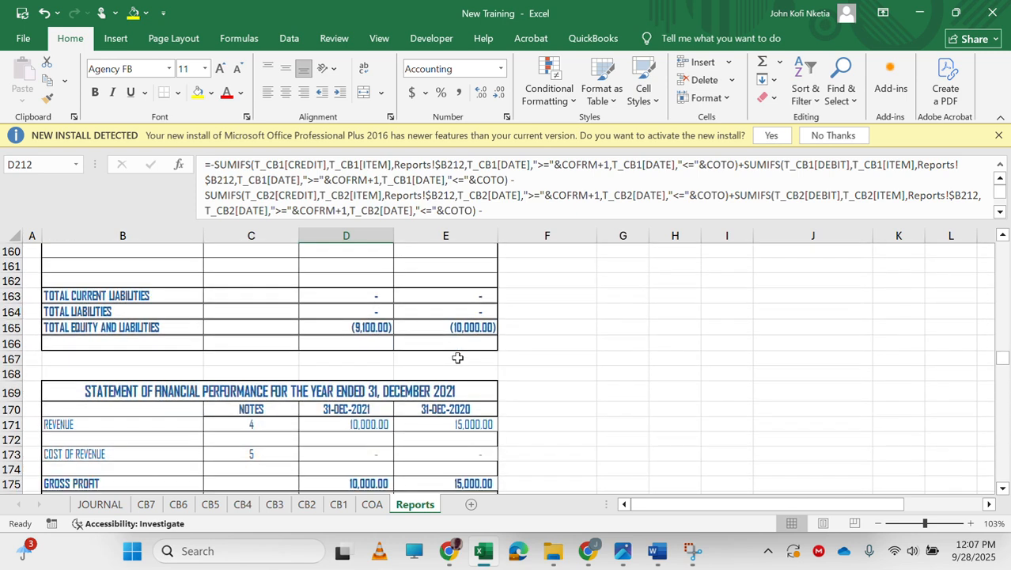
scroll(457, 358, "down", 9)
scroll(458, 357, "down", 3)
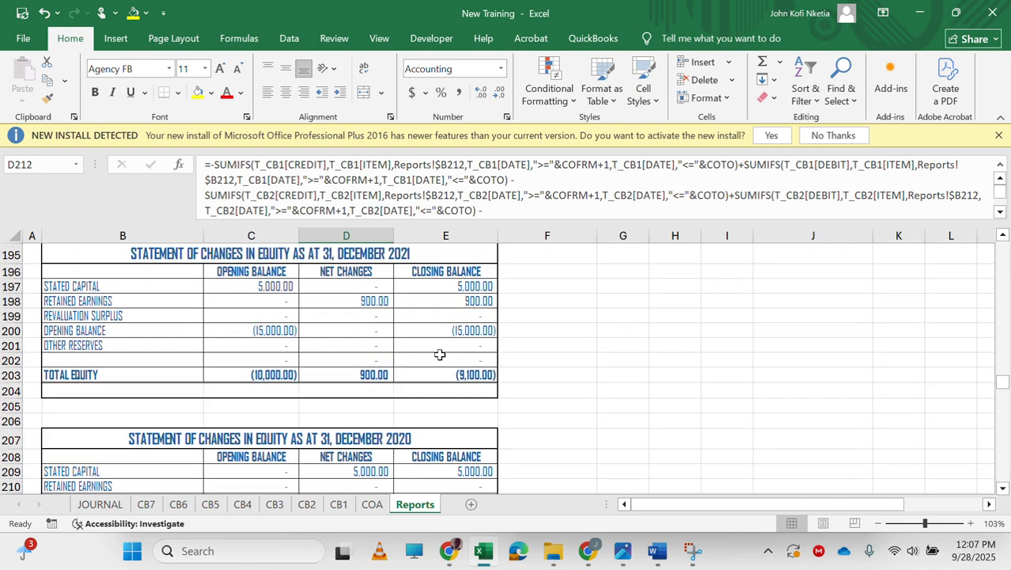
scroll(440, 354, "up", 2)
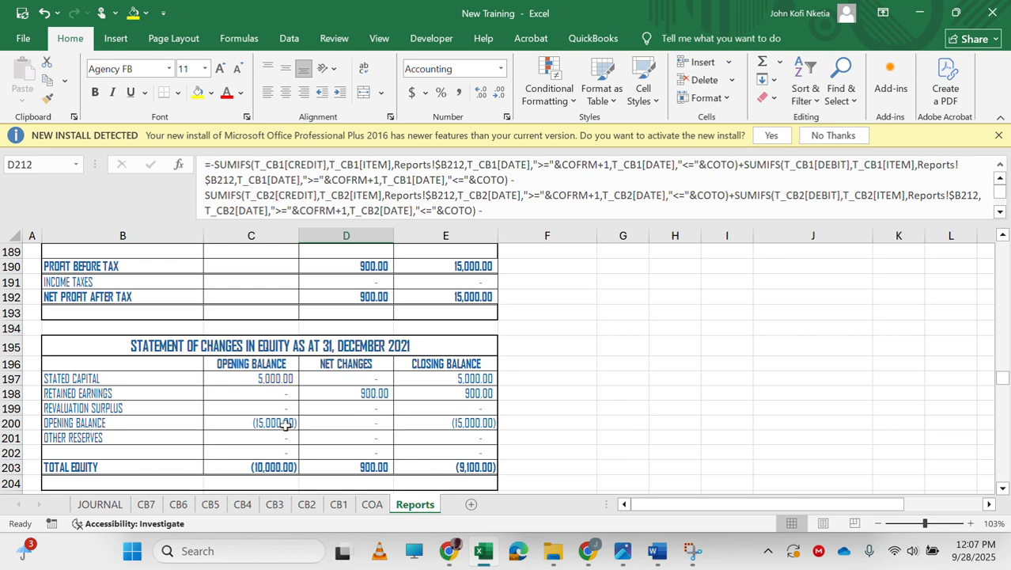
scroll(370, 415, "down", 4)
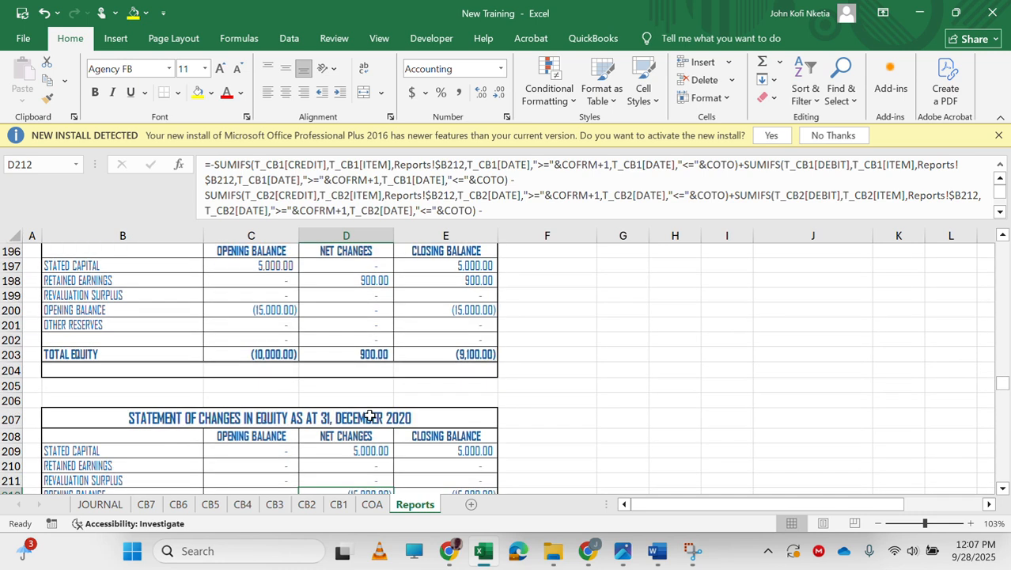
Replace the last cell reference in D210's 2020 retained earnings net changes formula with E192, the 2020 net profit after tax
left_click(367, 390)
left_click_drag(496, 210, 546, 279)
left_click(541, 211)
key("BackSpace")
key("BackSpace")
key("BackSpace")
key("BackSpace")
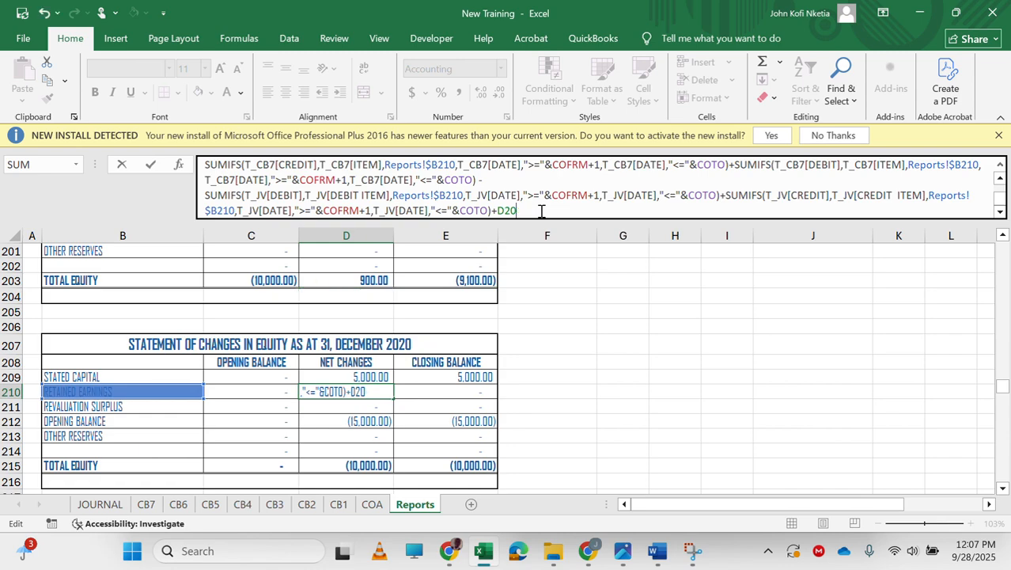
scroll(460, 345, "up", 7)
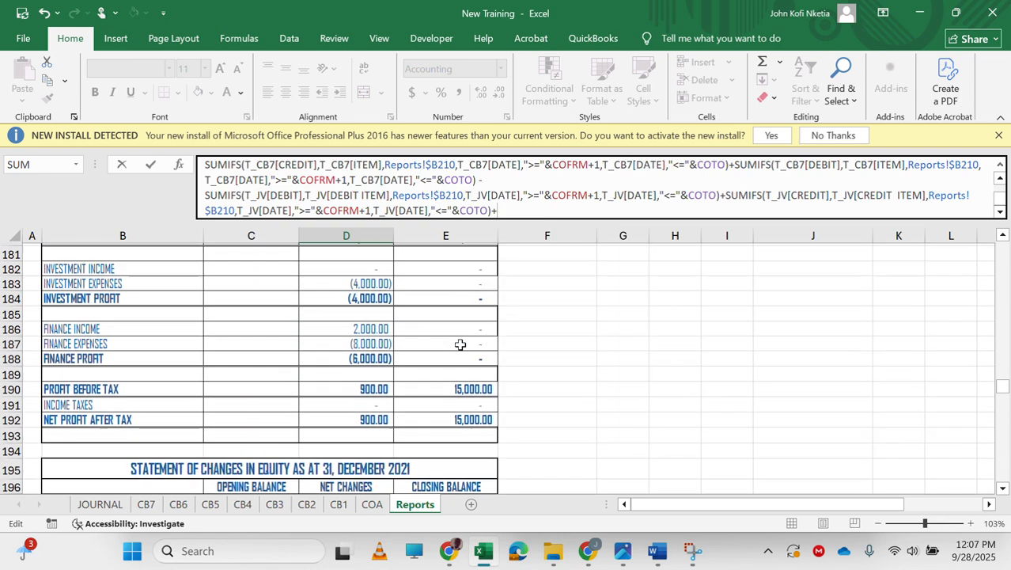
left_click(460, 344)
scroll(459, 344, "up", 3)
scroll(459, 344, "up", 1)
scroll(460, 344, "down", 6)
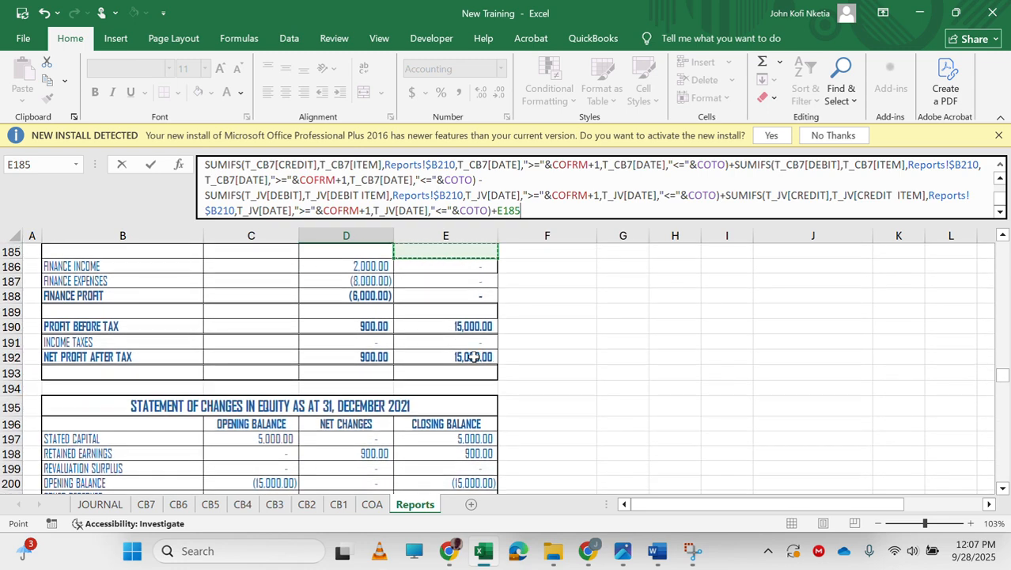
left_click(475, 357)
key("Return")
key("Up")
scroll(370, 466, "down", 3)
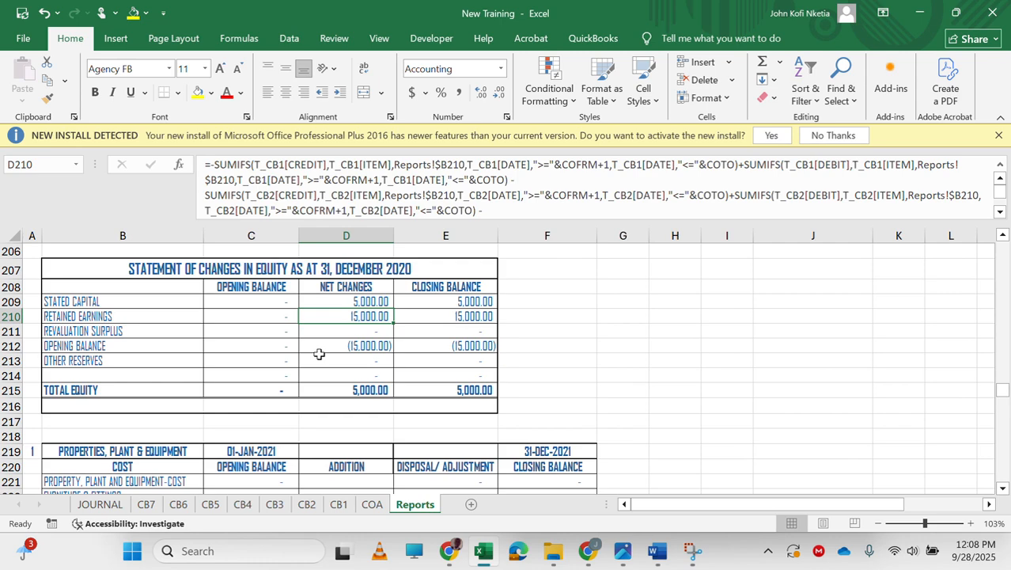
Compare the 2020 and 2021 statements of changes in equity and check the closing total equity formula in E215
scroll(319, 353, "up", 5)
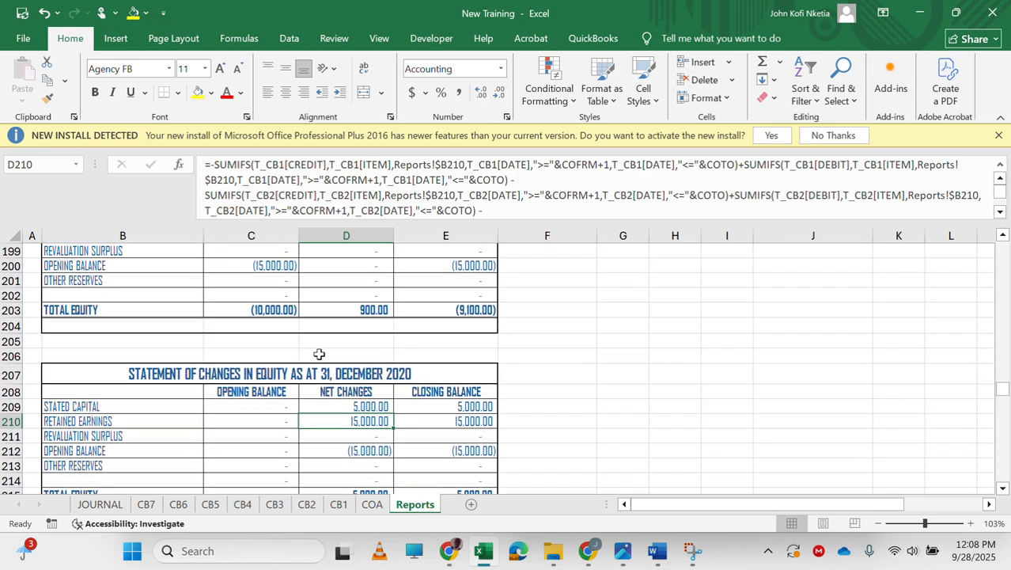
scroll(319, 353, "up", 5)
scroll(319, 354, "down", 9)
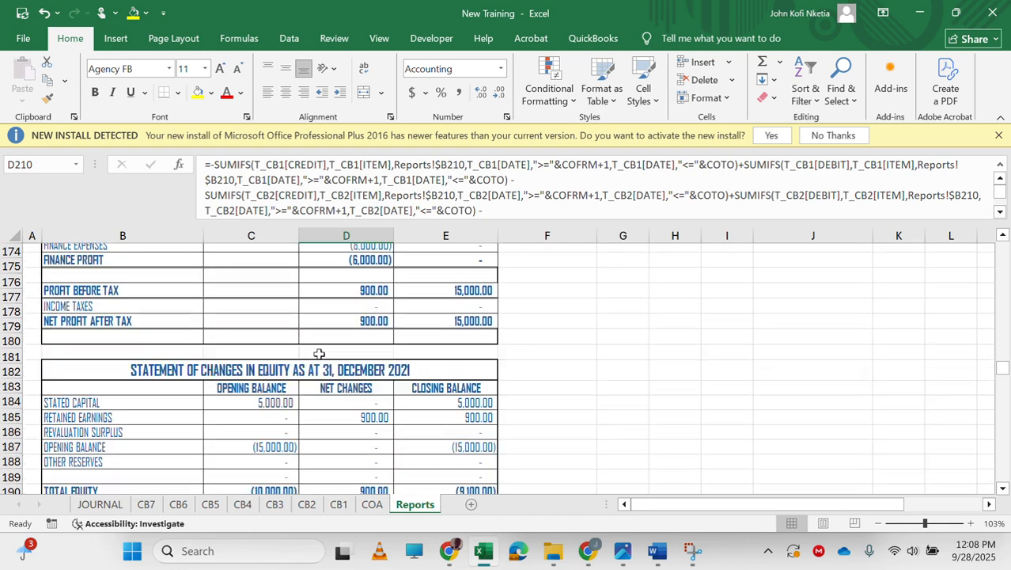
scroll(318, 353, "up", 4)
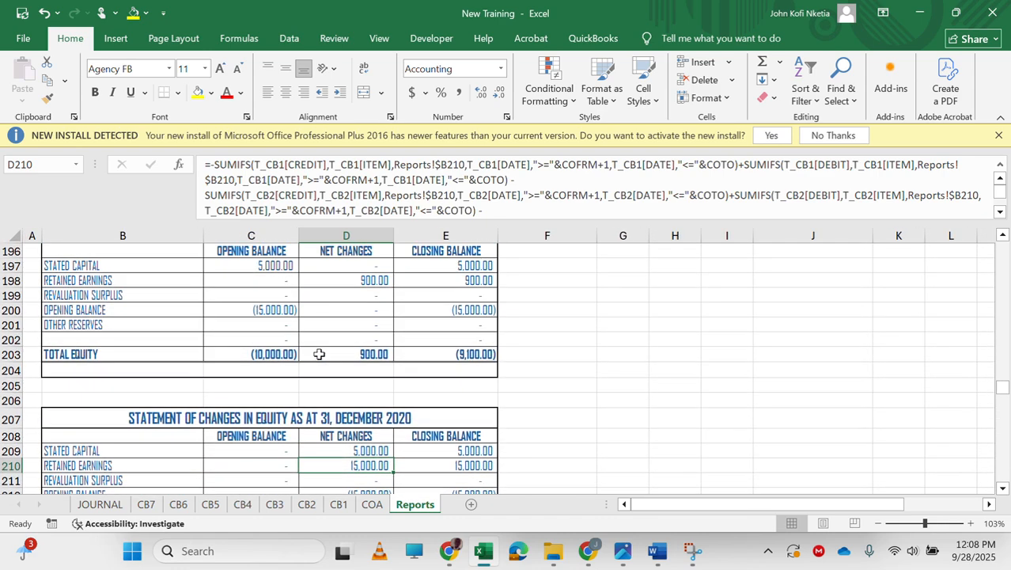
scroll(319, 354, "down", 4)
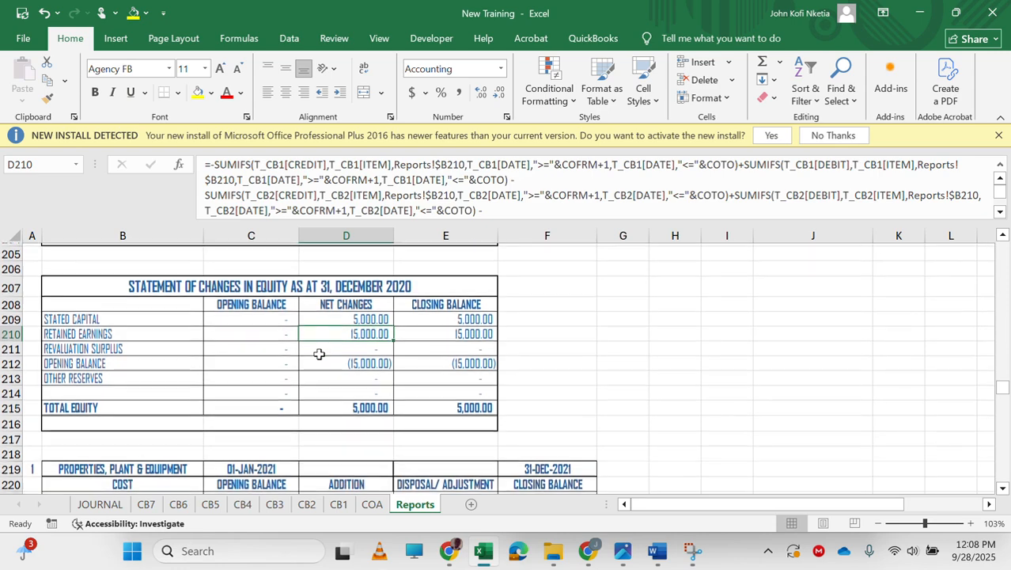
scroll(319, 354, "up", 1)
scroll(319, 354, "up", 2)
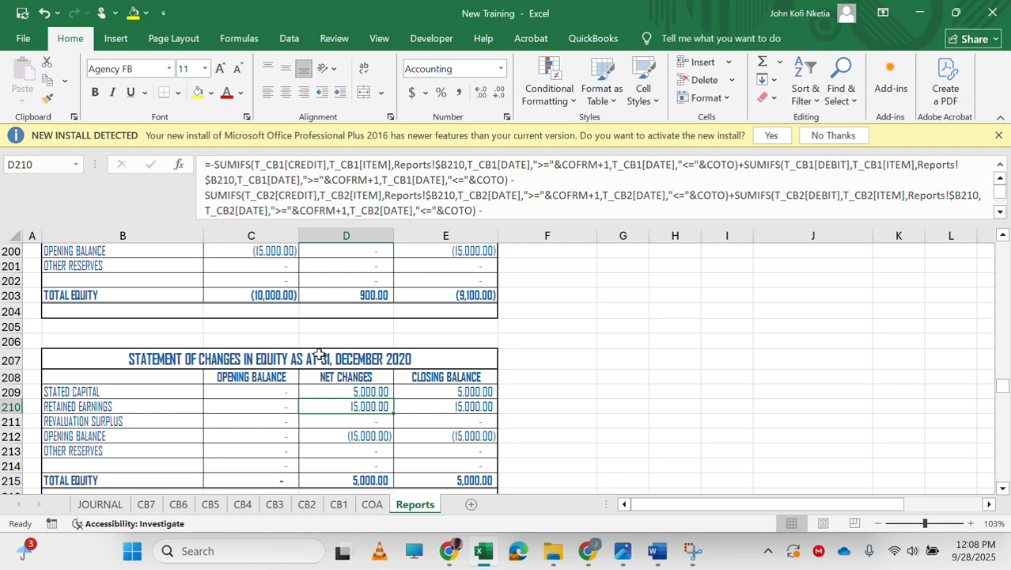
scroll(319, 353, "down", 3)
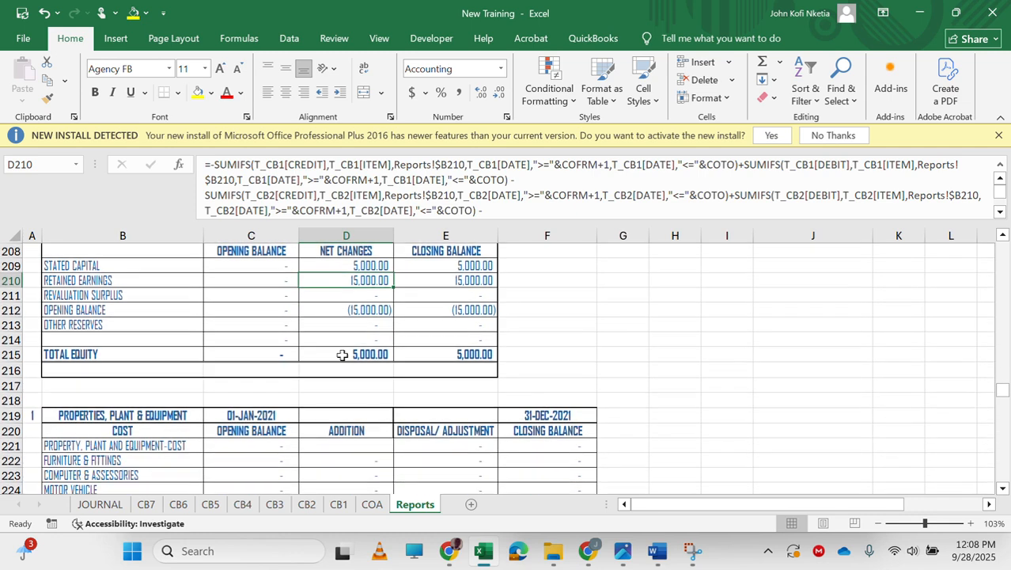
double_click(469, 355)
key("Escape")
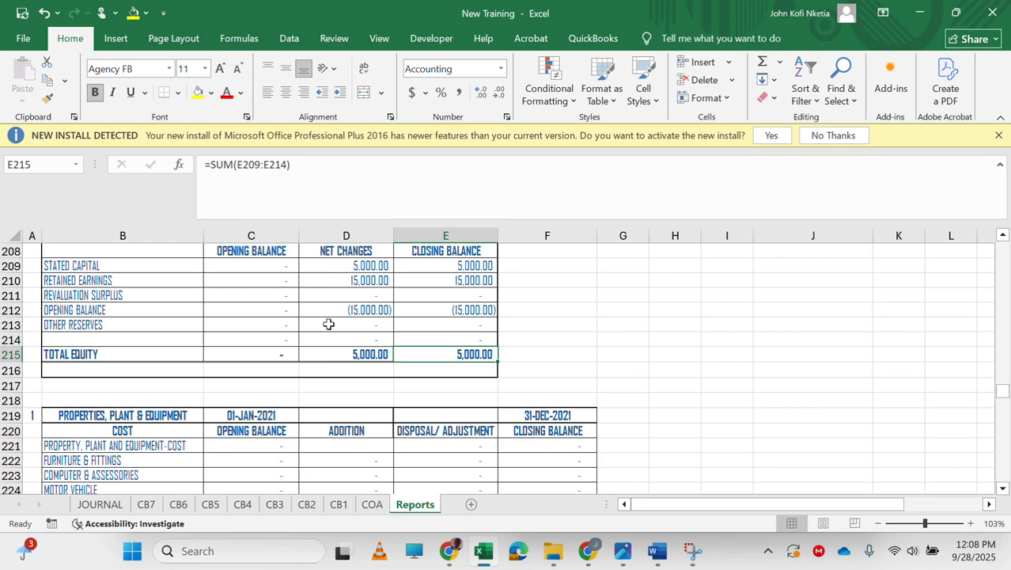
scroll(329, 324, "up", 3)
scroll(328, 324, "up", 3)
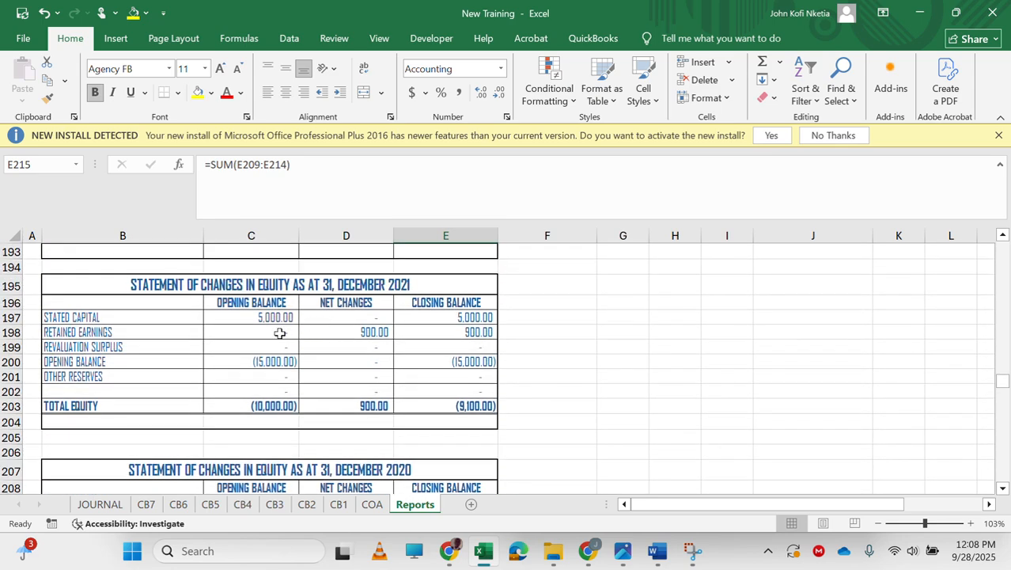
scroll(304, 371, "down", 2)
scroll(304, 371, "up", 1)
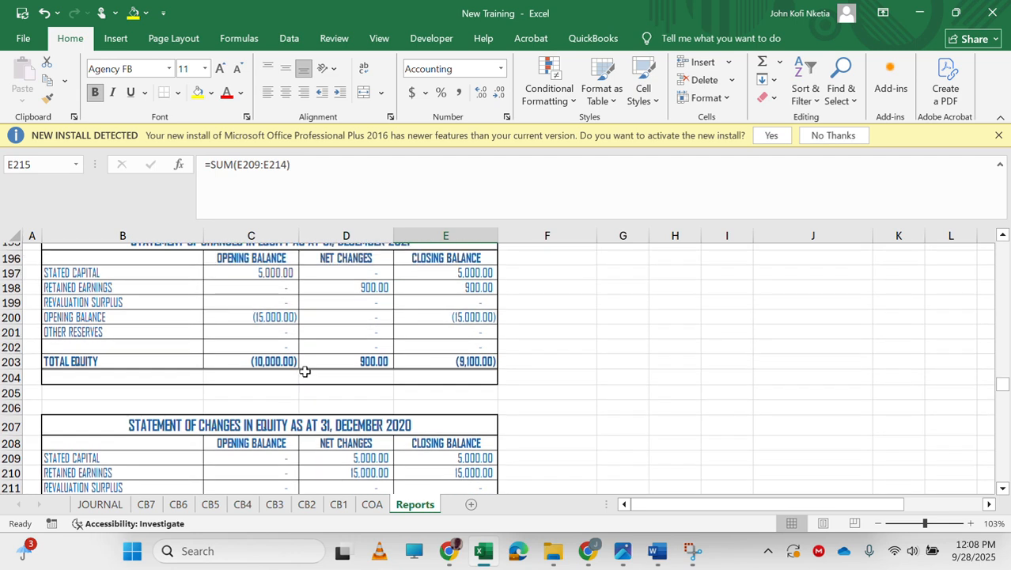
scroll(304, 371, "down", 1)
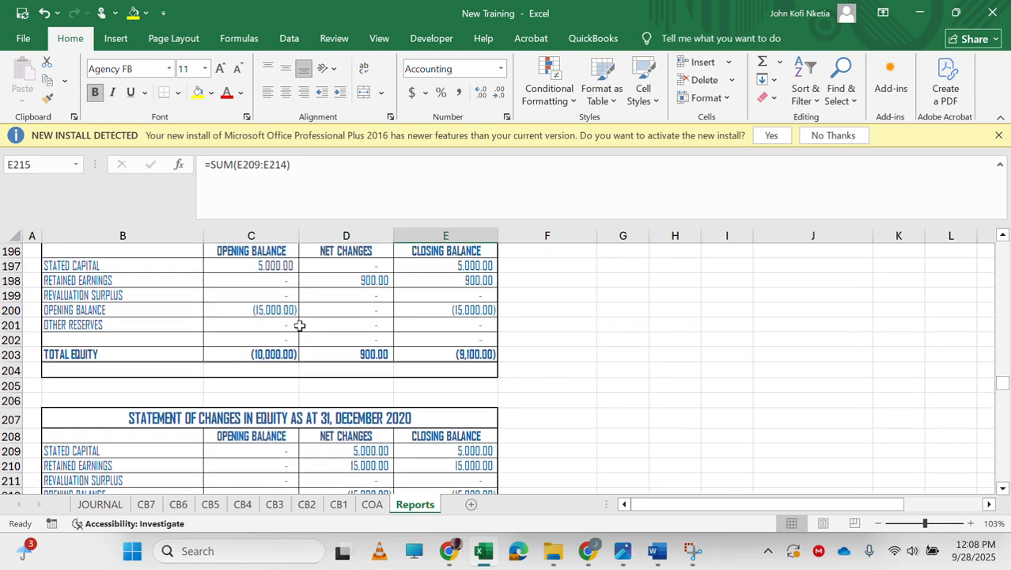
left_click(265, 281)
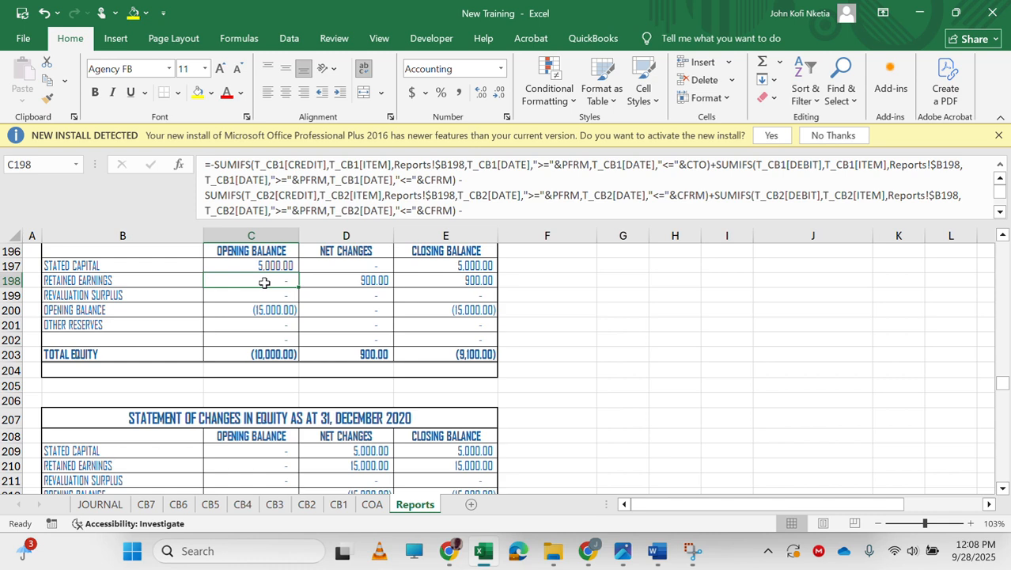
type("=")
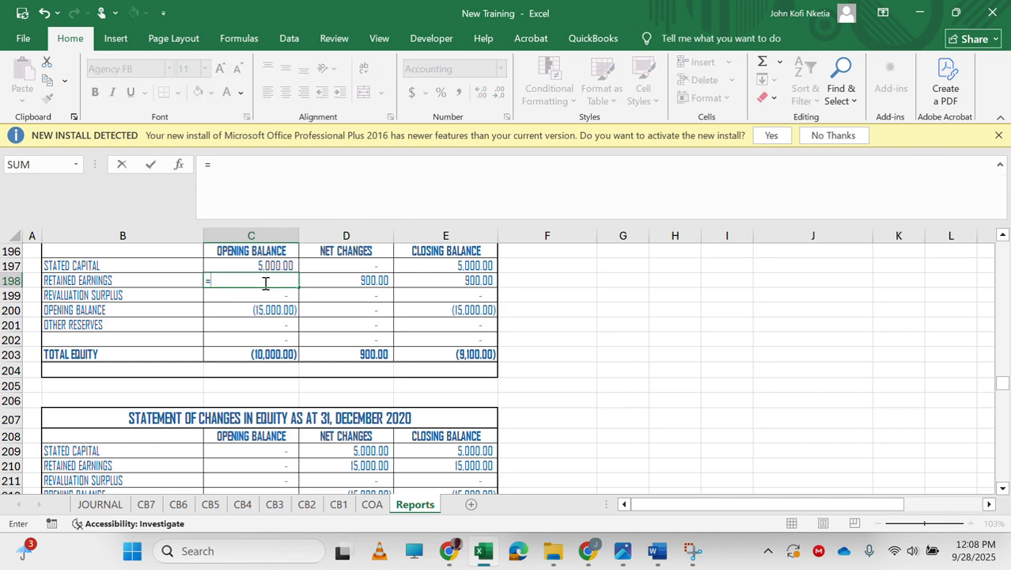
key("Escape")
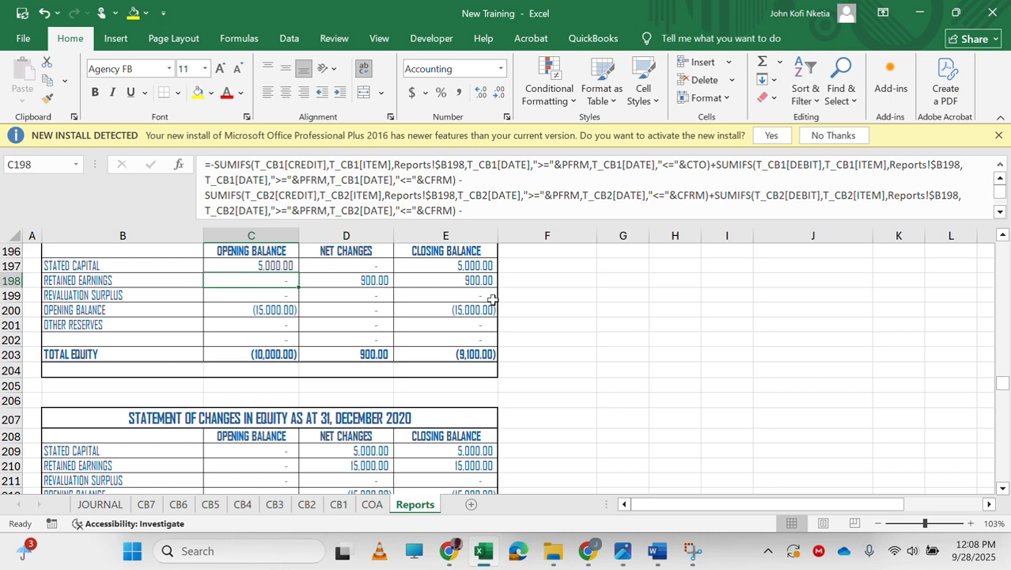
Review the statement of financial position, from the asset lines down to total equity and liabilities, for both years
scroll(363, 311, "up", 2)
scroll(364, 310, "down", 2)
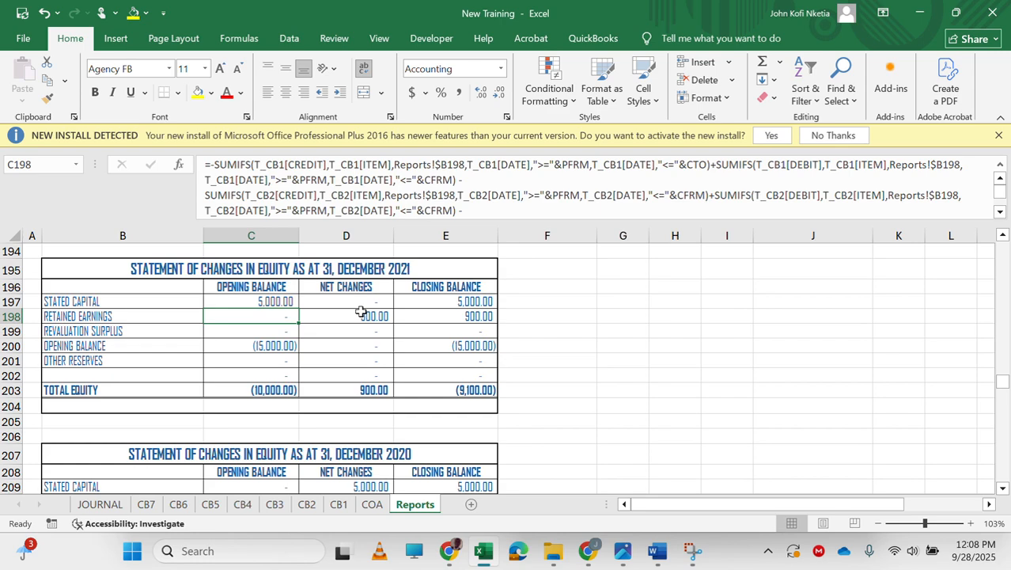
scroll(482, 349, "up", 9)
scroll(482, 349, "up", 14)
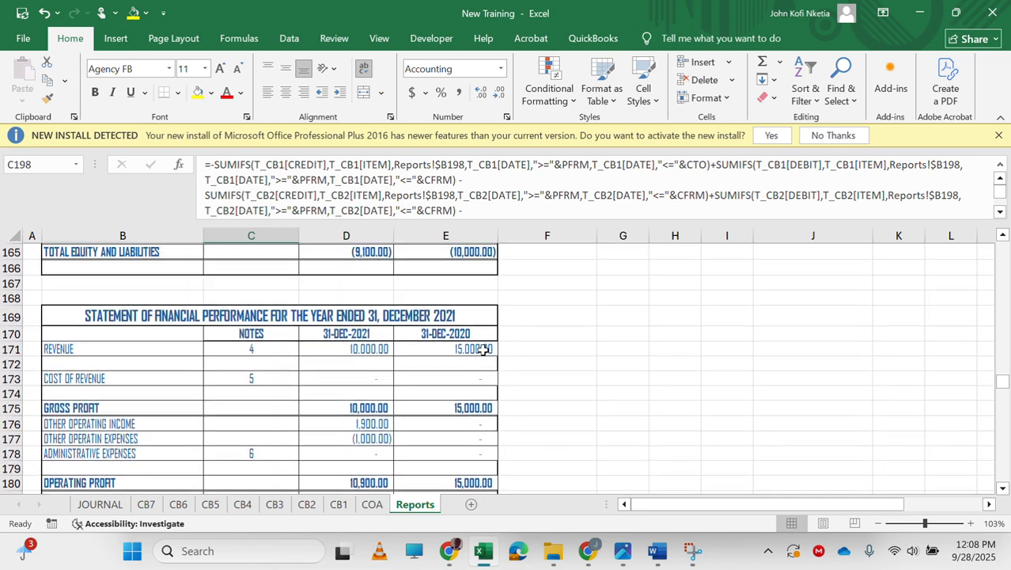
scroll(482, 349, "up", 2)
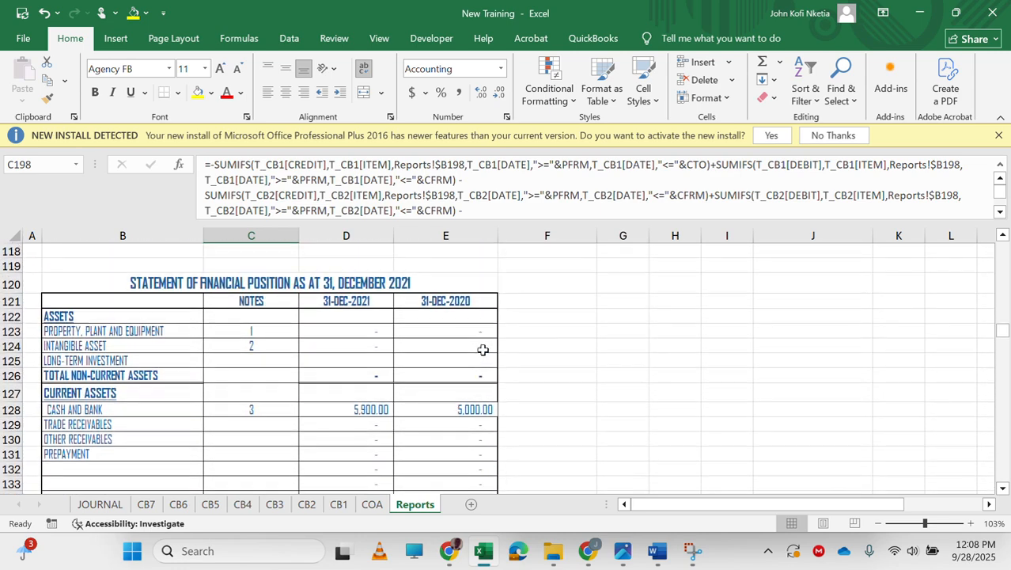
scroll(482, 348, "down", 1)
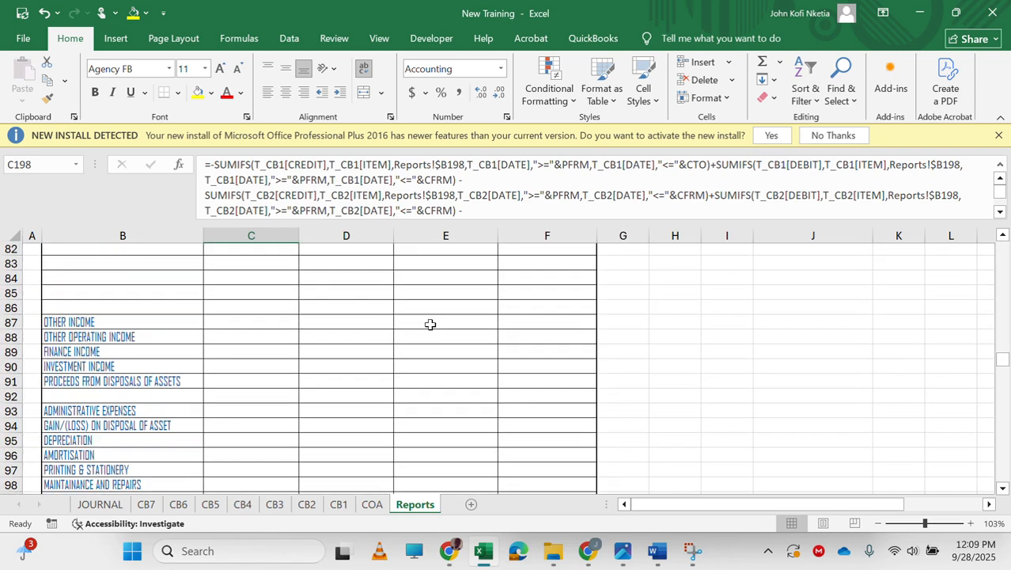
left_click(679, 383)
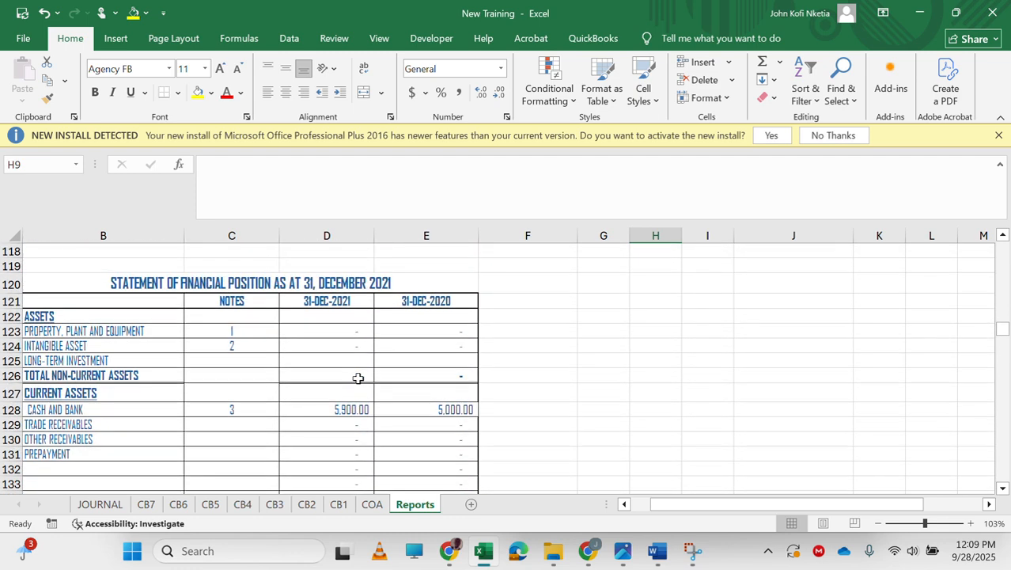
scroll(358, 379, "down", 12)
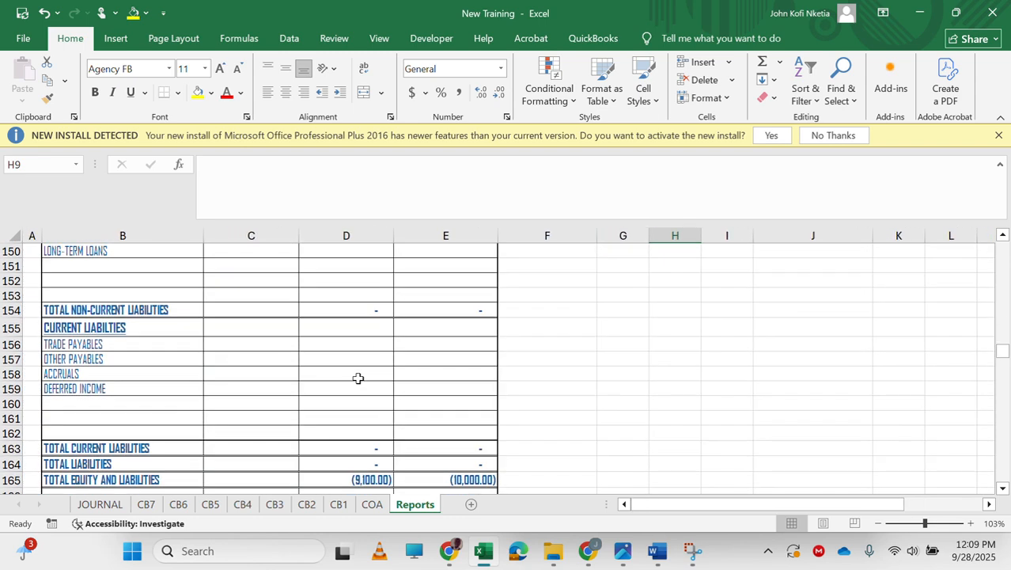
scroll(357, 379, "up", 4)
scroll(358, 378, "up", 8)
scroll(358, 379, "down", 17)
scroll(357, 379, "up", 5)
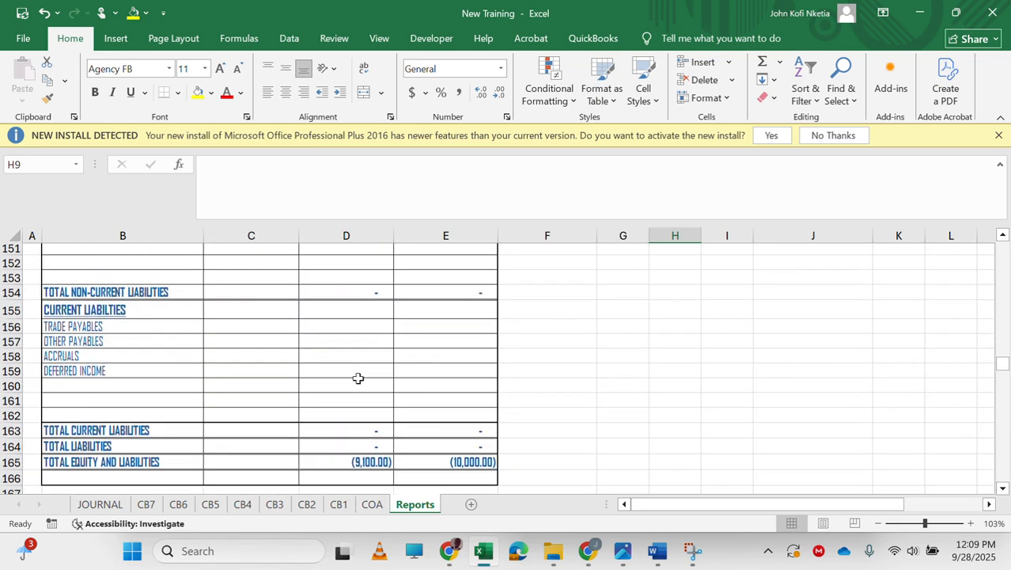
Switch to the Word document and examine the liability formulas for the end of the current and comparative periods
left_click(364, 356)
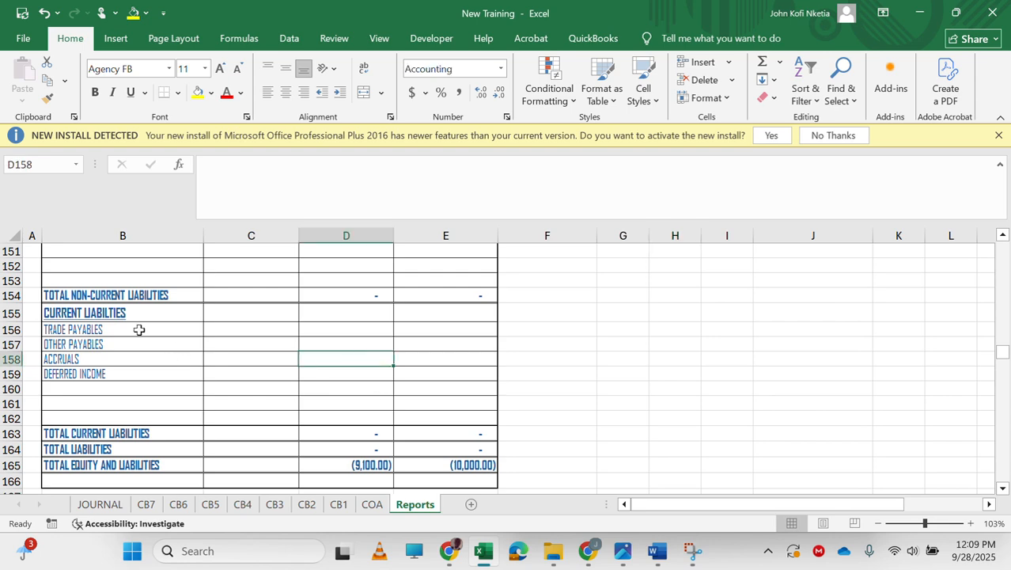
scroll(359, 330, "up", 1)
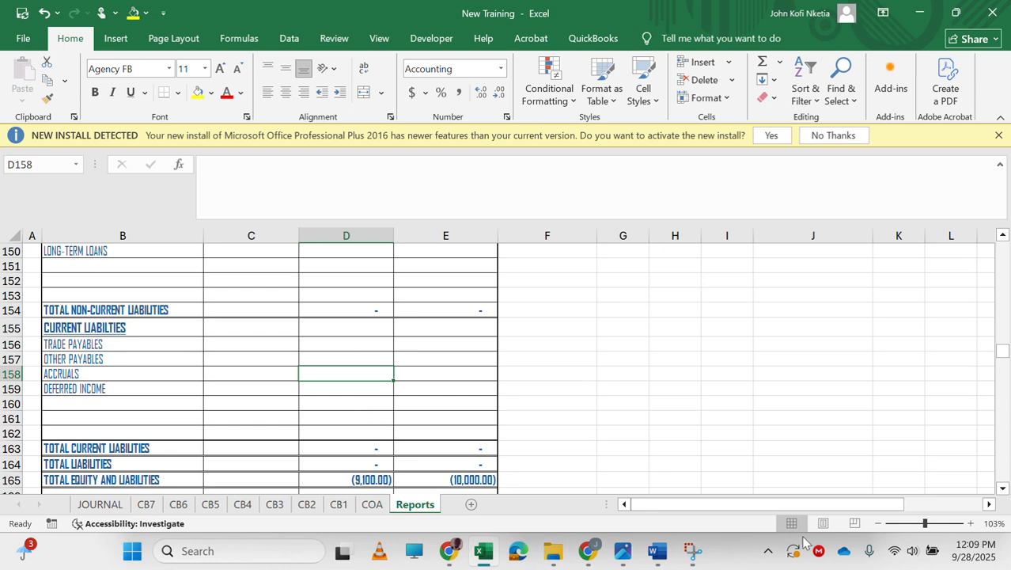
mouse_move(673, 553)
left_click(681, 471)
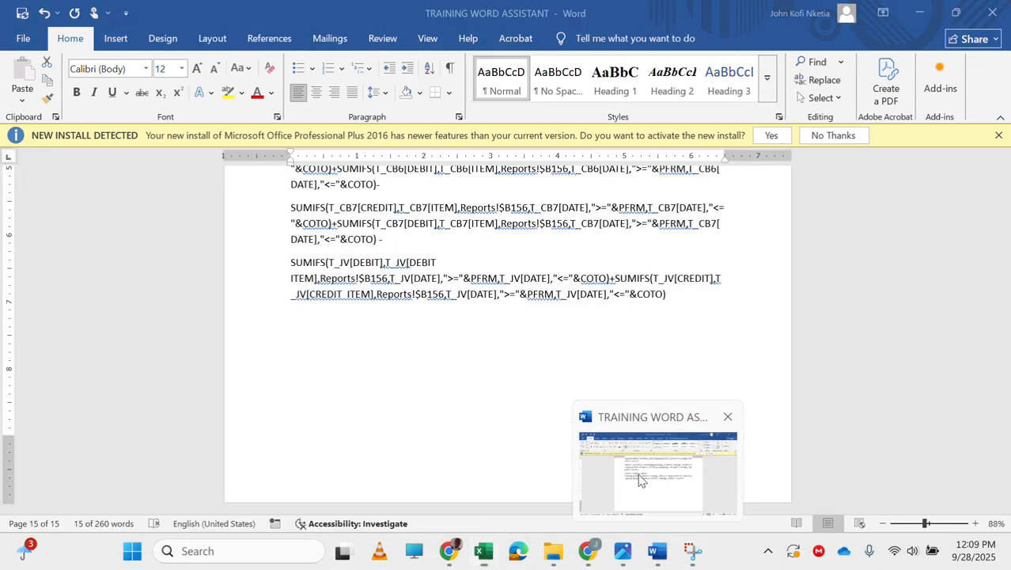
scroll(411, 372, "up", 10)
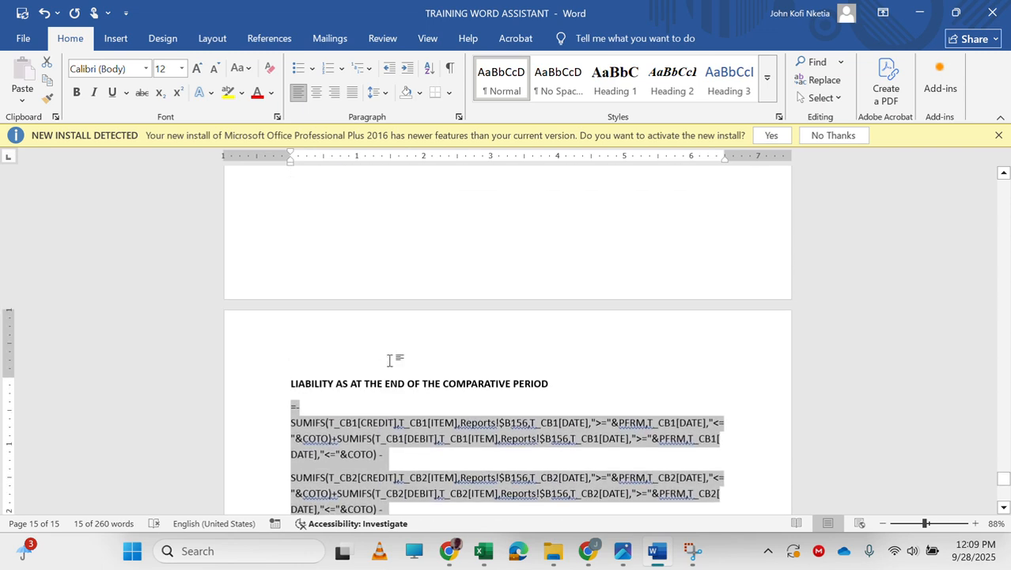
scroll(442, 330, "up", 5)
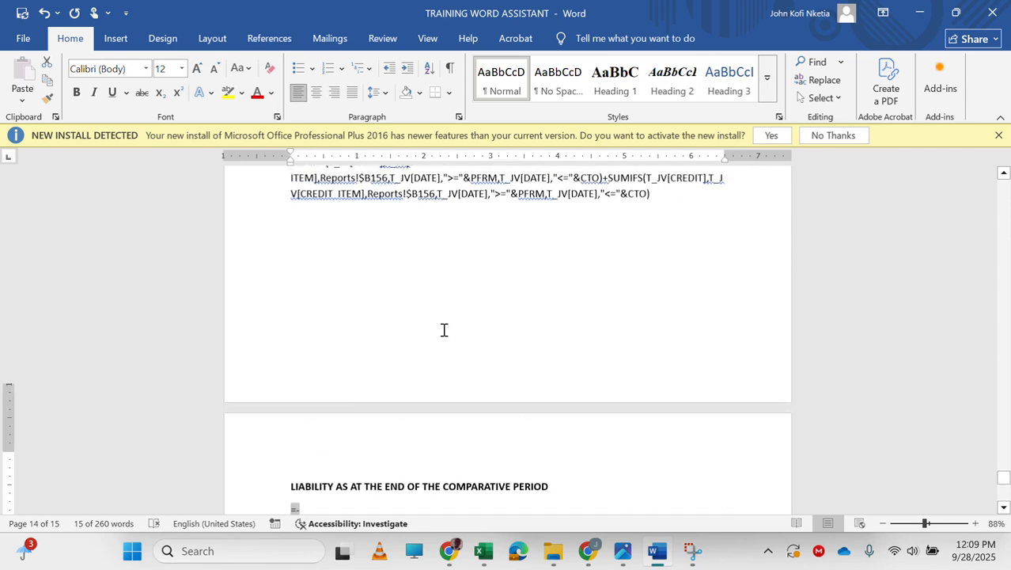
scroll(444, 330, "up", 8)
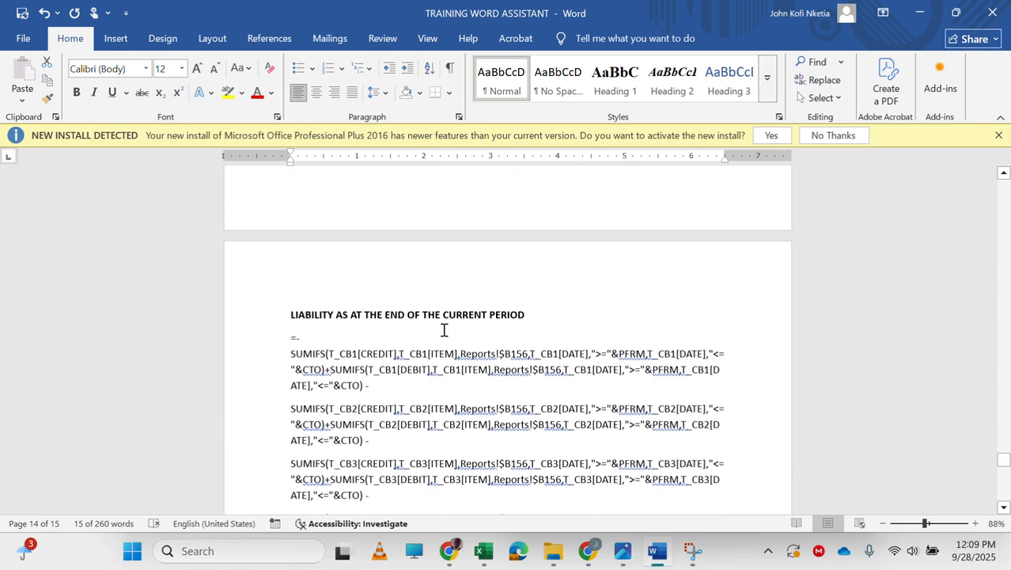
scroll(411, 377, "down", 2)
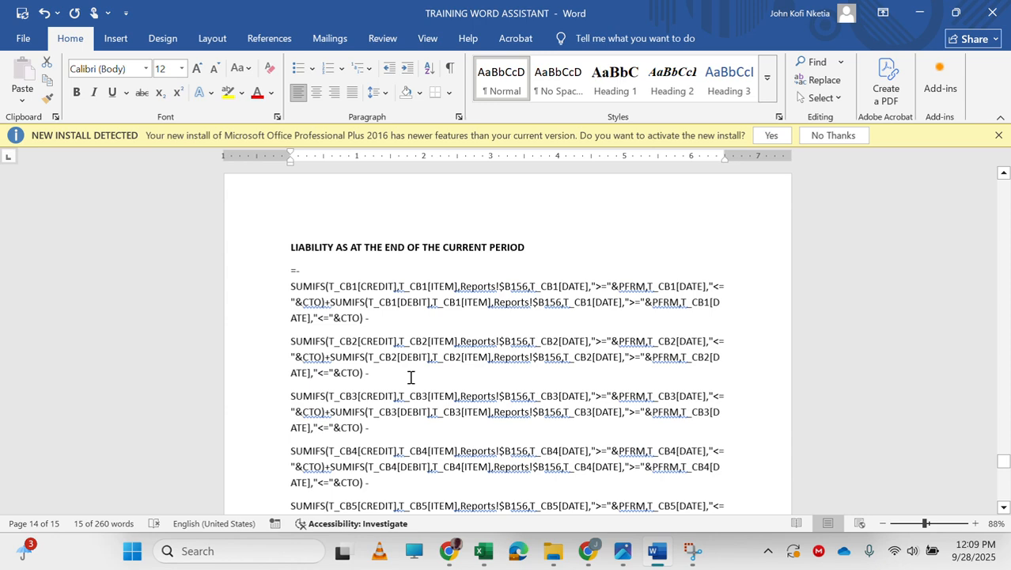
scroll(395, 349, "up", 10)
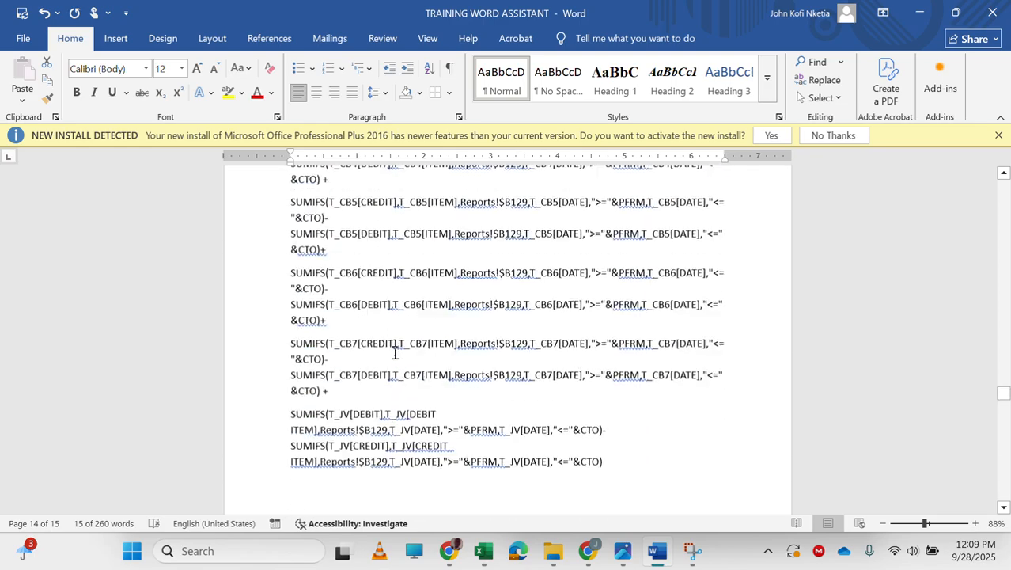
scroll(395, 352, "up", 15)
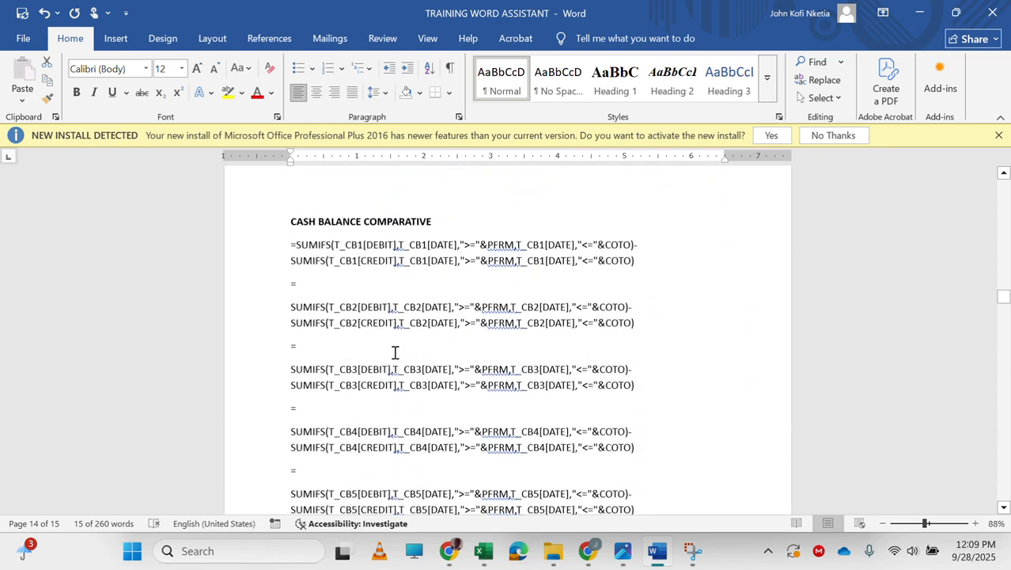
scroll(394, 352, "down", 20)
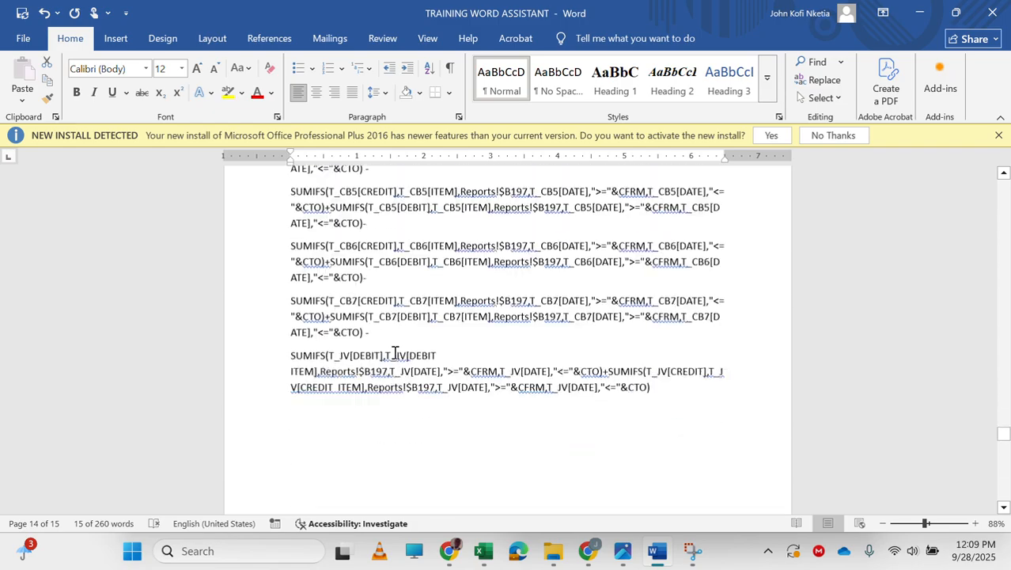
scroll(395, 352, "down", 3)
scroll(395, 352, "up", 5)
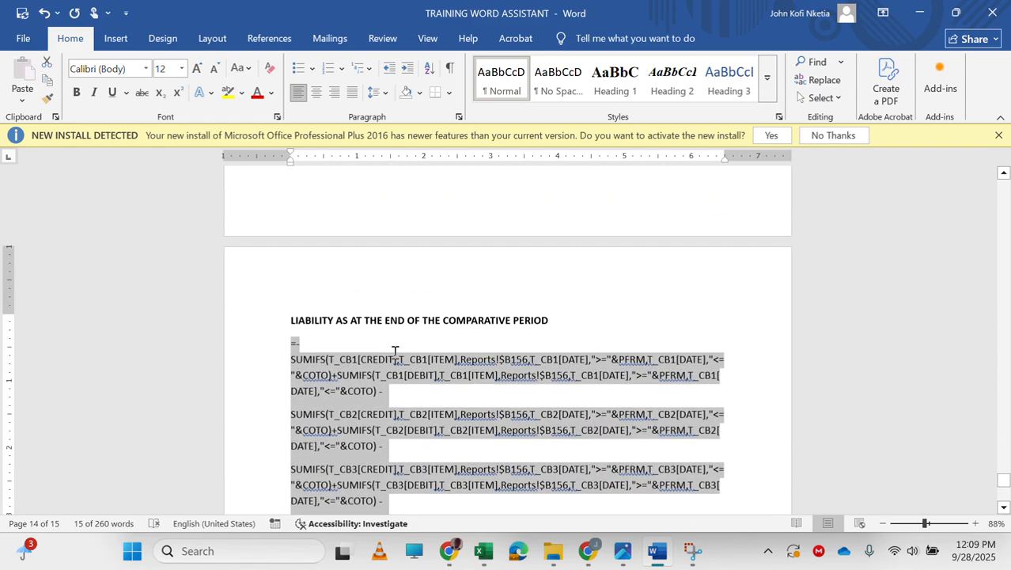
scroll(394, 352, "down", 8)
scroll(395, 352, "up", 8)
scroll(394, 352, "down", 1)
scroll(395, 352, "up", 1)
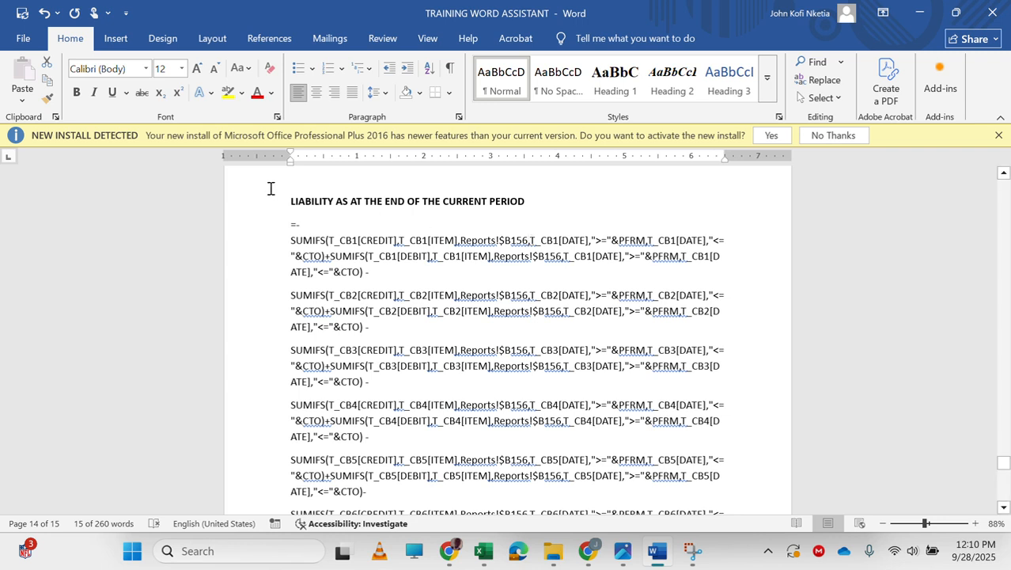
Copy the full current-period liability formula from Word and enter it in Excel cell D156 for 2021 trade payables
left_click_drag(290, 224, 668, 461)
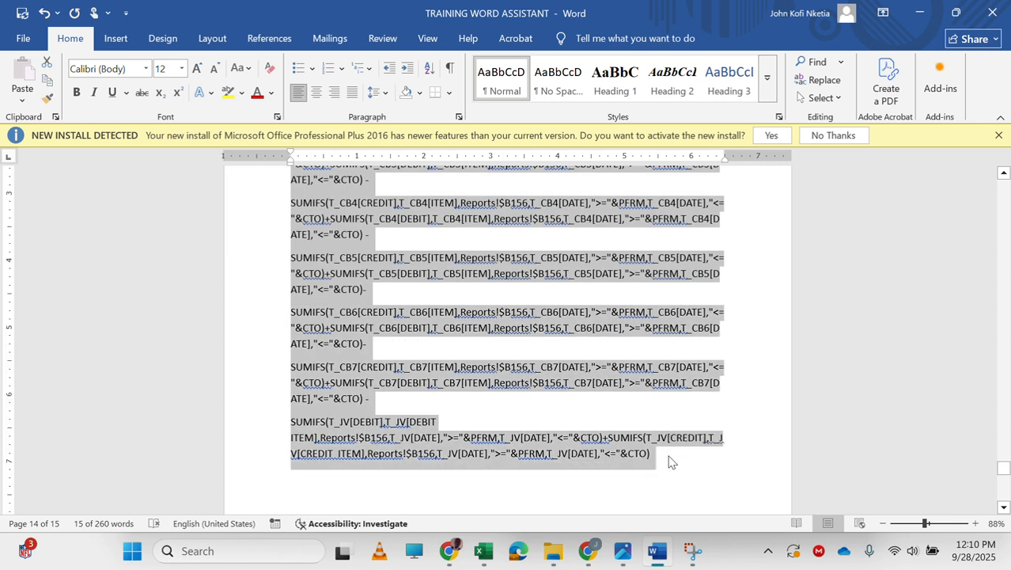
key("ctrl+c")
left_click(484, 551)
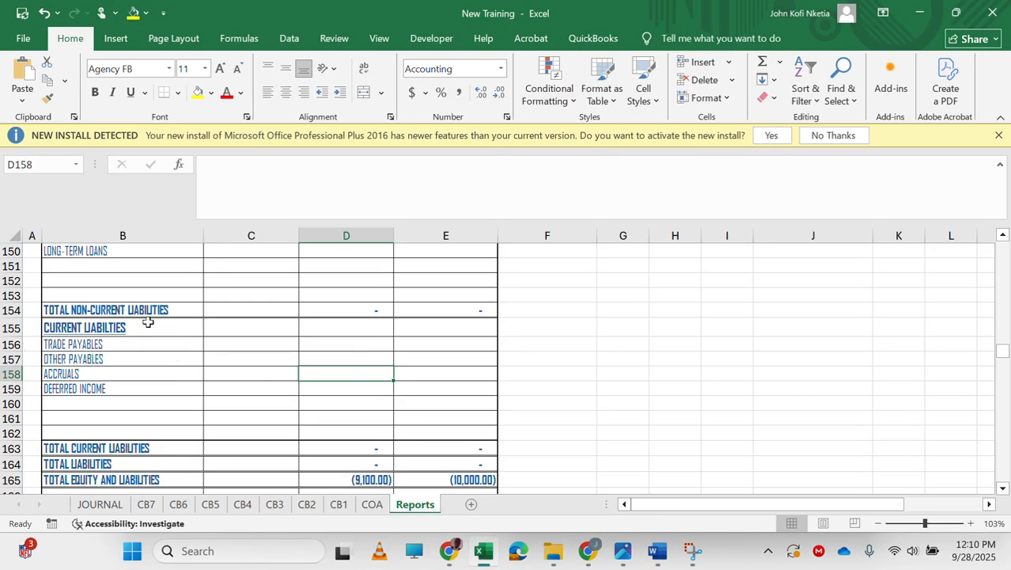
left_click(342, 358)
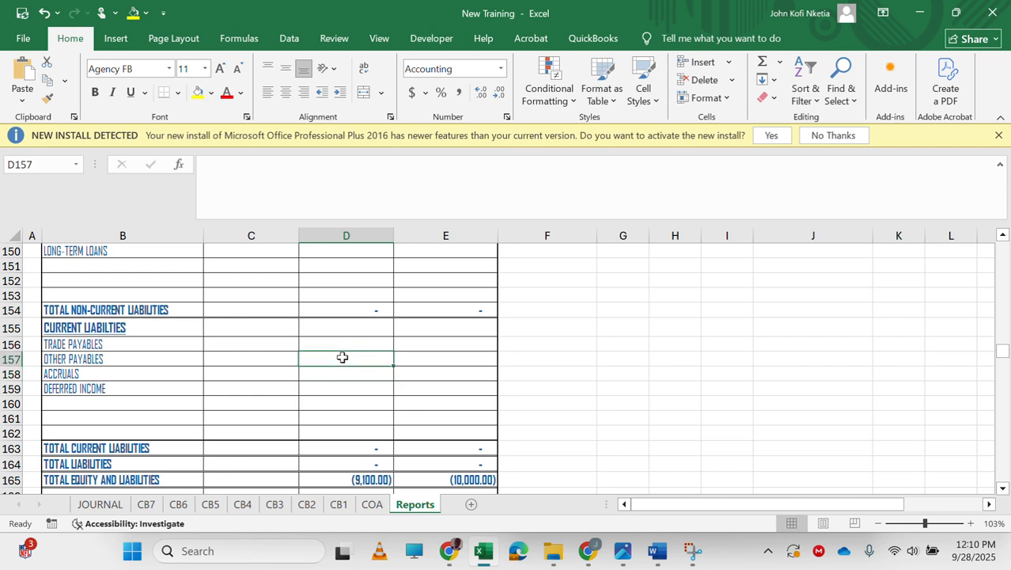
left_click(340, 345)
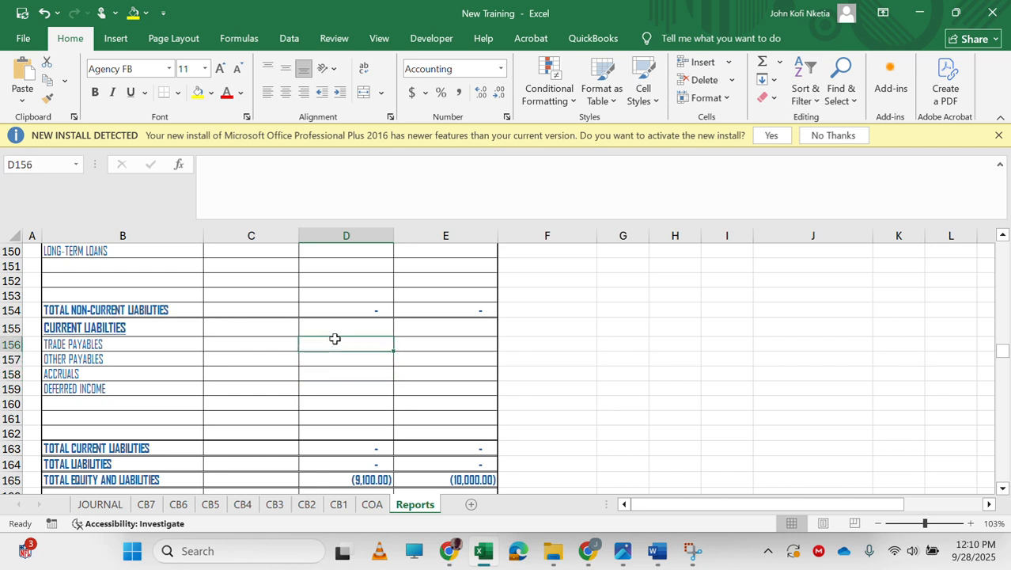
left_click(263, 182)
key("ctrl+v")
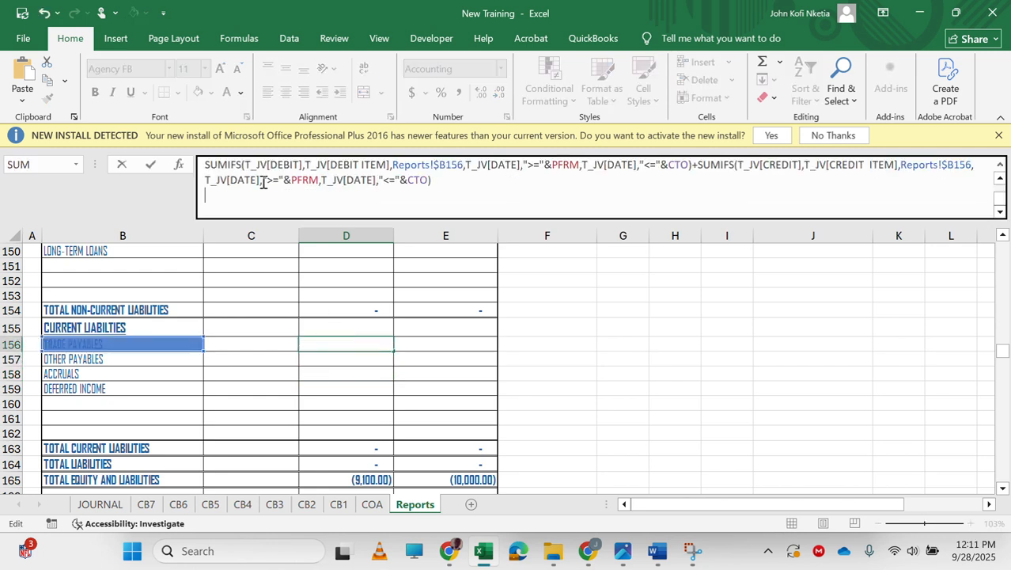
key("Return")
key("Up")
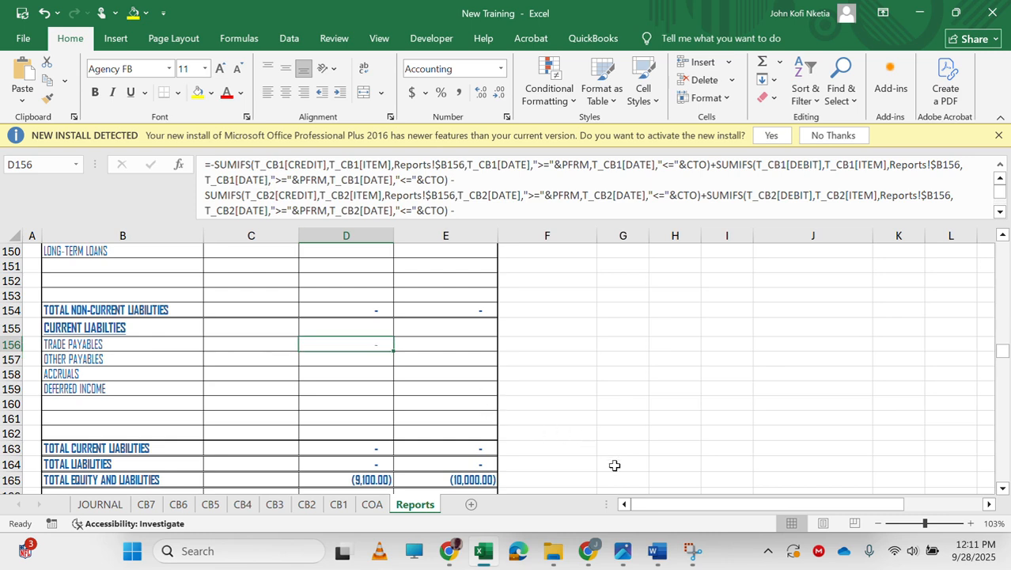
Return to the Word document and copy the full formula under LIABILITY AS AT THE END OF THE COMPARATIVE PERIOD
mouse_move(657, 551)
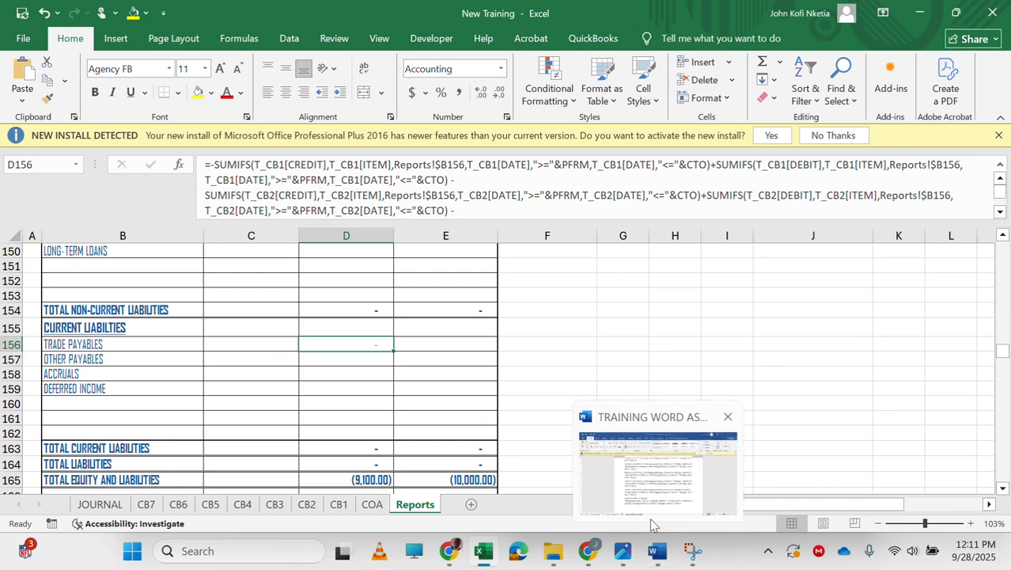
left_click(653, 518)
scroll(543, 424, "down", 3)
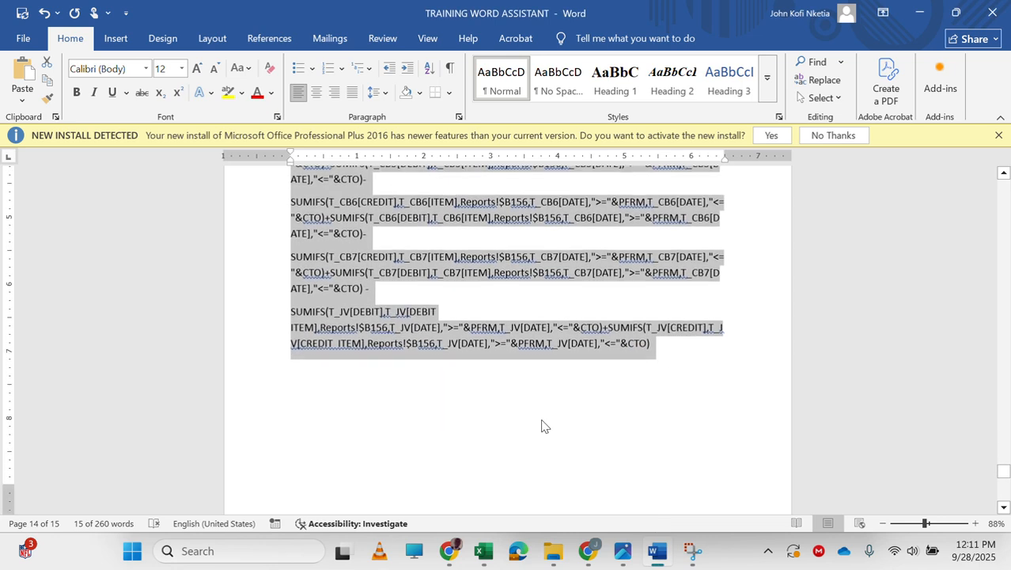
scroll(543, 425, "up", 5)
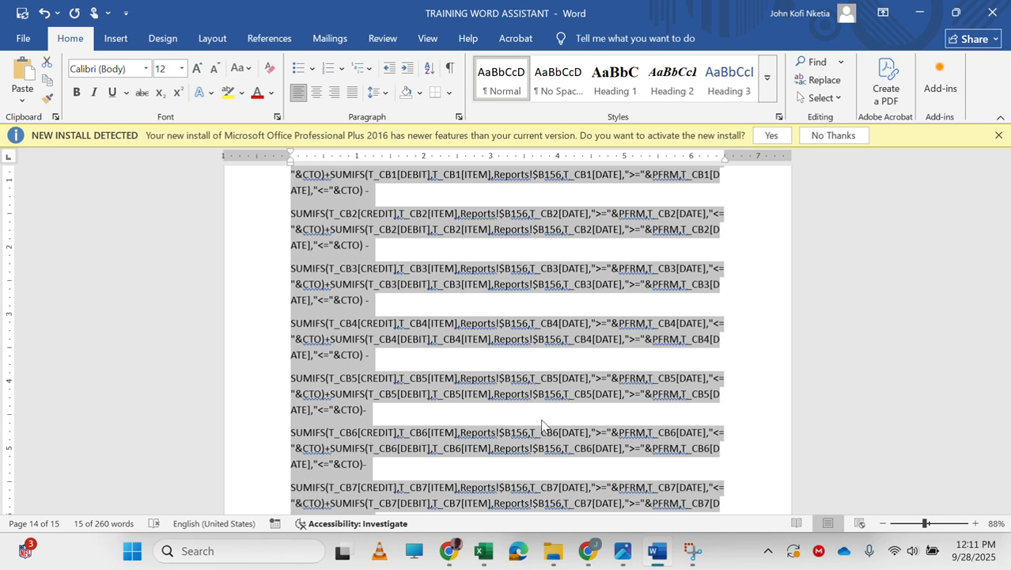
scroll(558, 401, "down", 10)
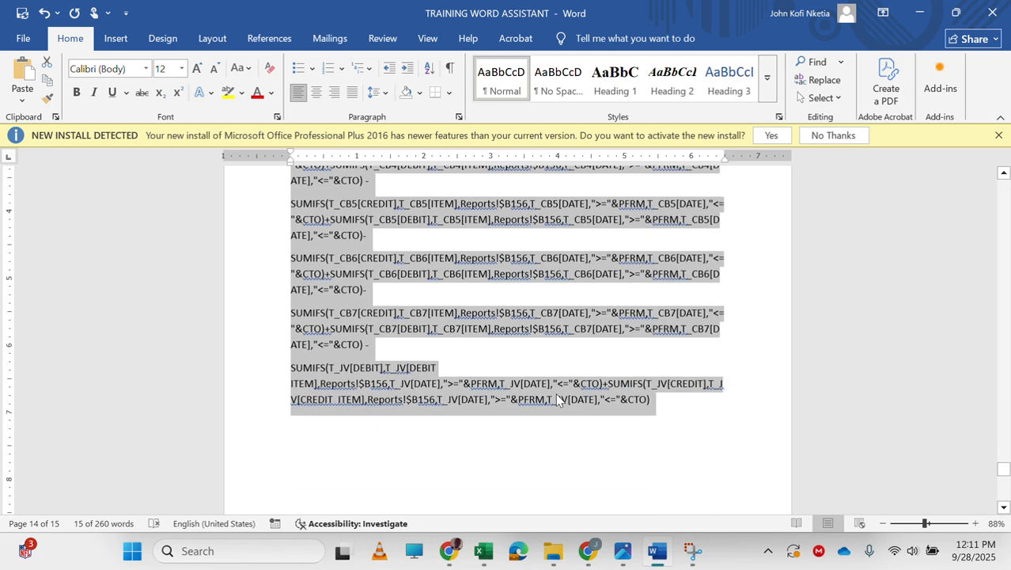
scroll(558, 402, "down", 2)
scroll(523, 281, "up", 3)
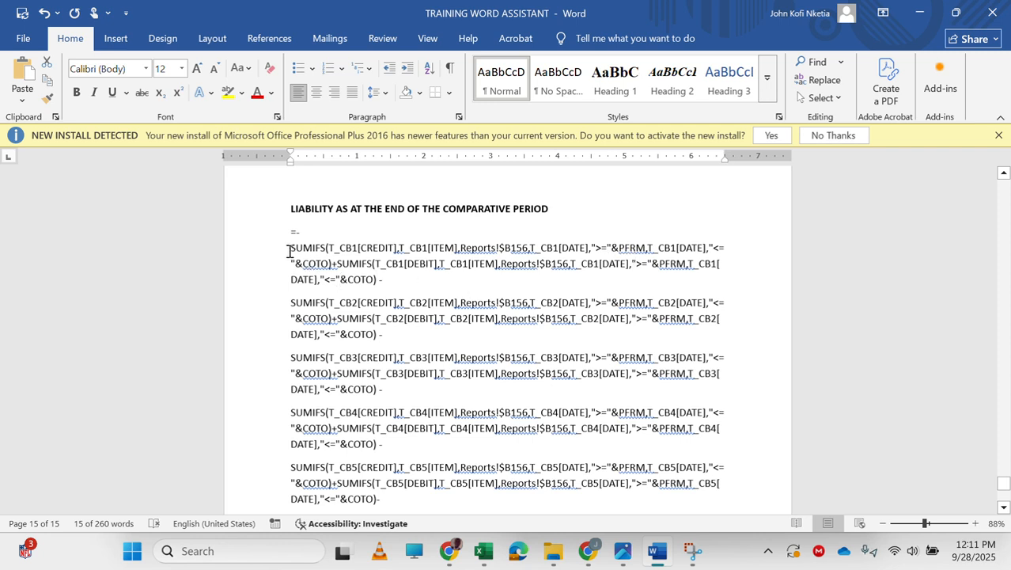
left_click_drag(290, 231, 701, 467)
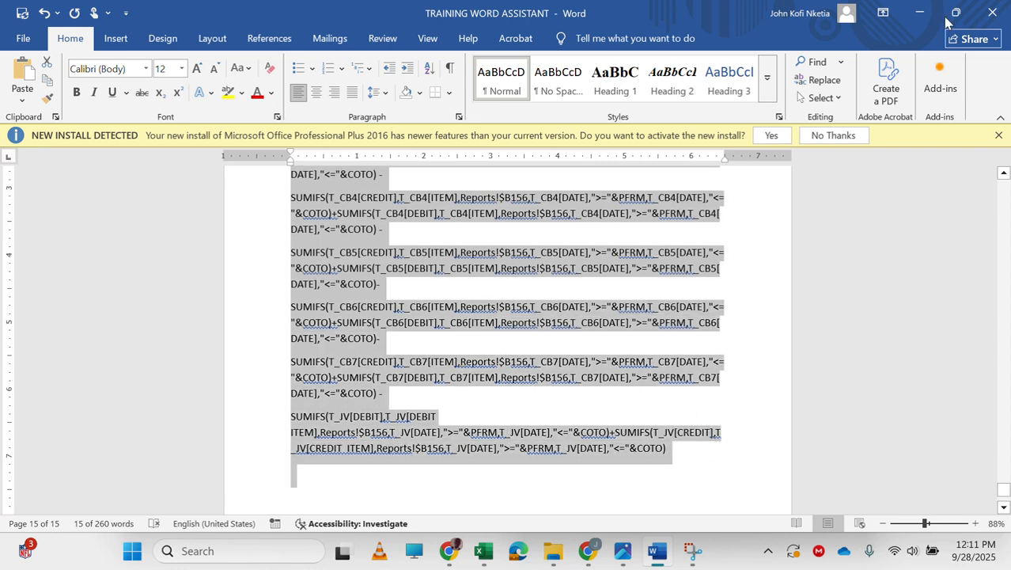
left_click(920, 13)
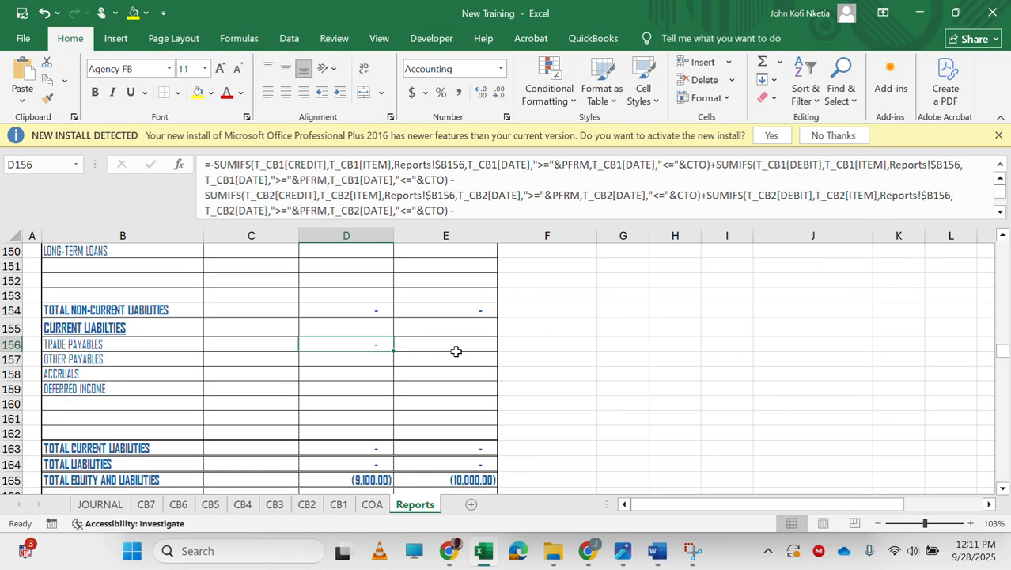
Enter the copied comparative formula in Excel cell E156 and fill D156:E156 down through row 162
left_click(429, 344)
left_click(246, 202)
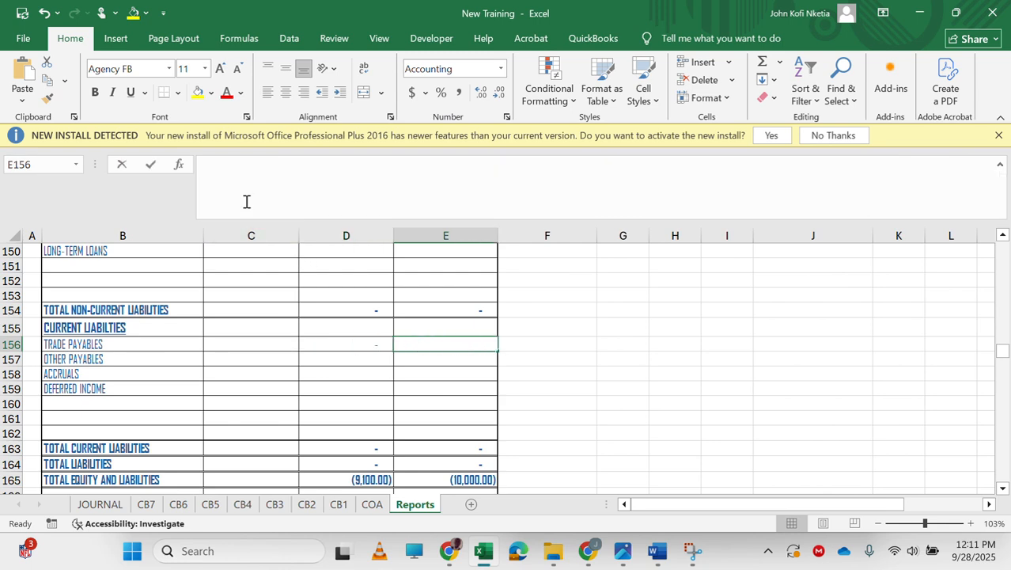
key("ctrl+v")
key("Return")
key("Up")
key("shift+Left")
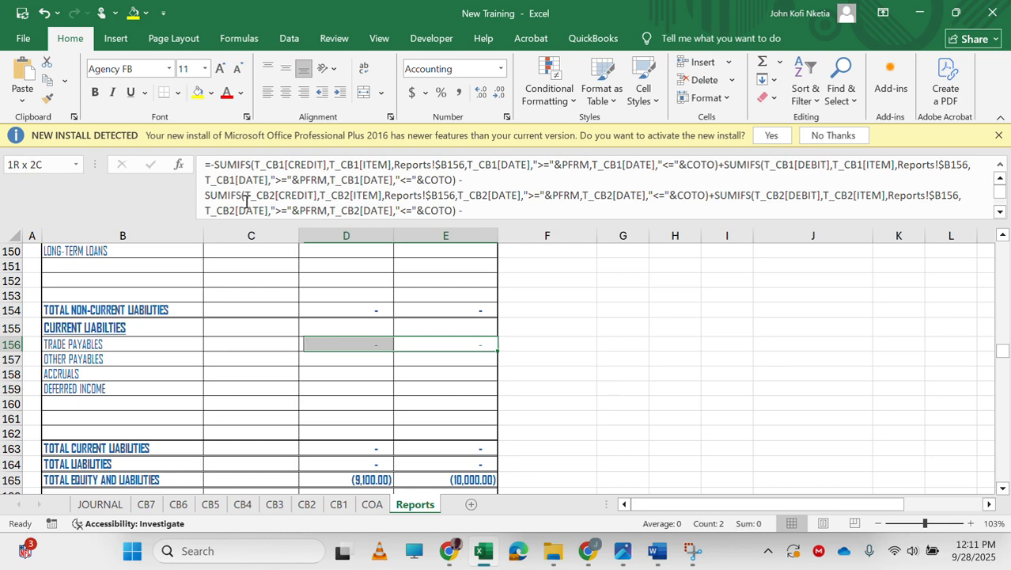
left_click_drag(498, 351, 490, 442)
left_click_drag(368, 345, 446, 349)
key("ctrl+c")
scroll(354, 341, "up", 2)
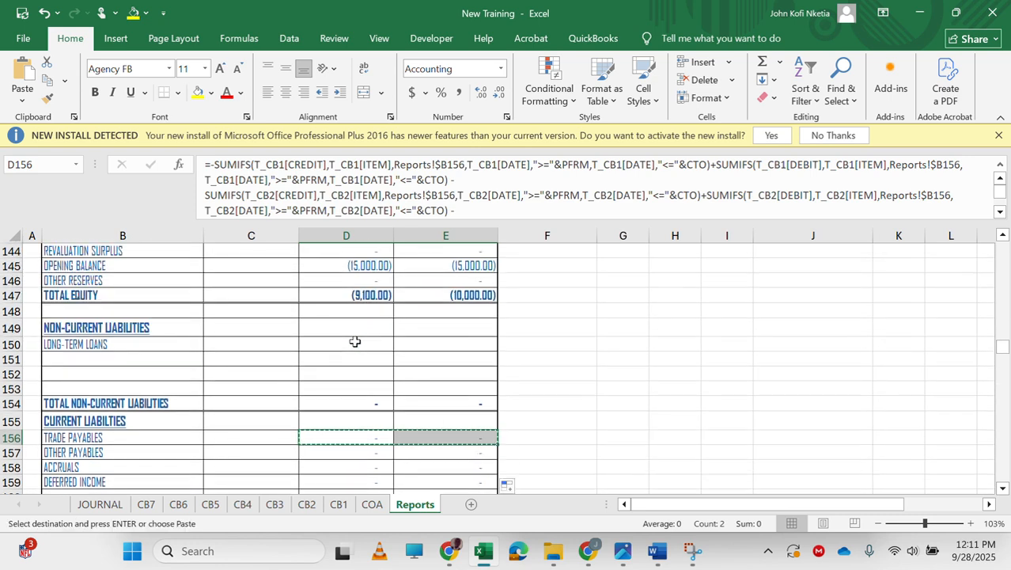
double_click(319, 343)
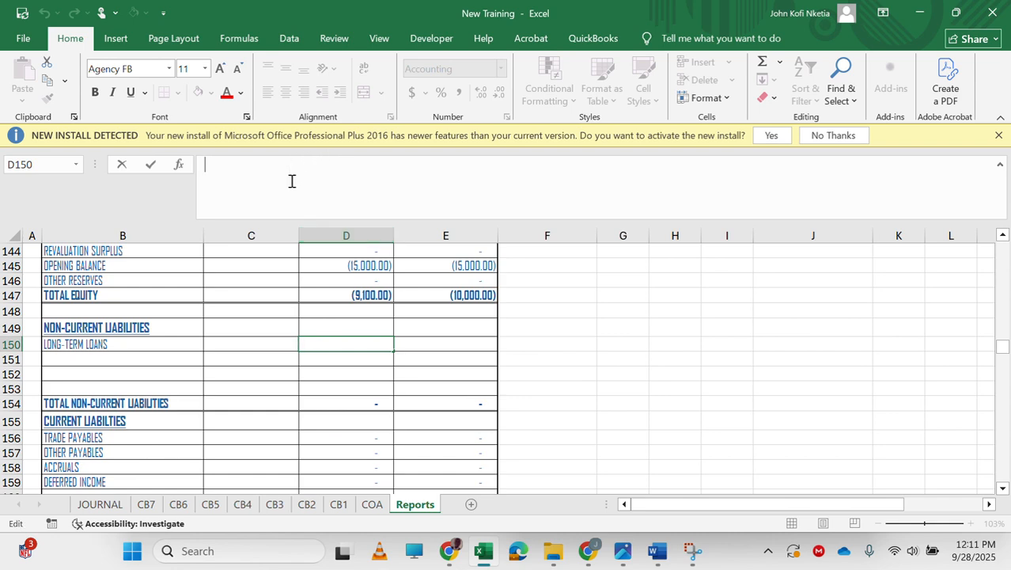
left_click(390, 455)
scroll(394, 463, "down", 4)
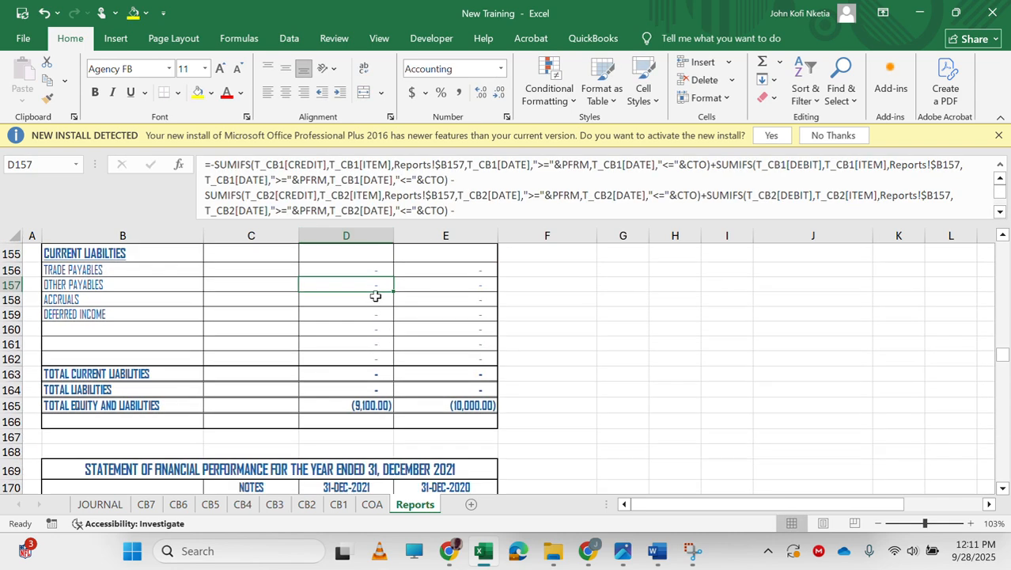
Paste the trade payables formulas into D157:E157, and copy that other payables pair to the long-term loans cells D150:E150
left_click_drag(349, 267, 414, 268)
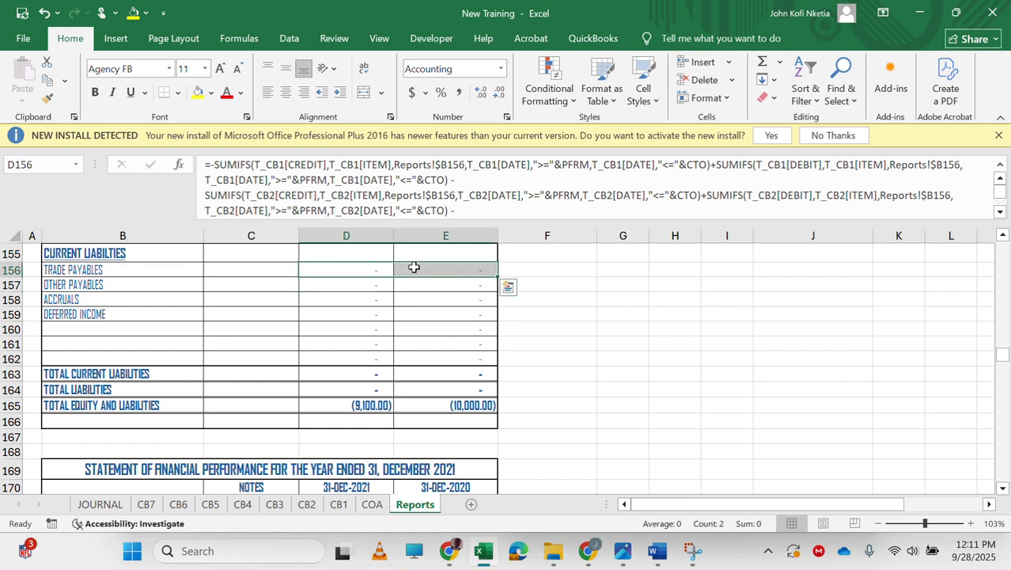
key("ctrl+c")
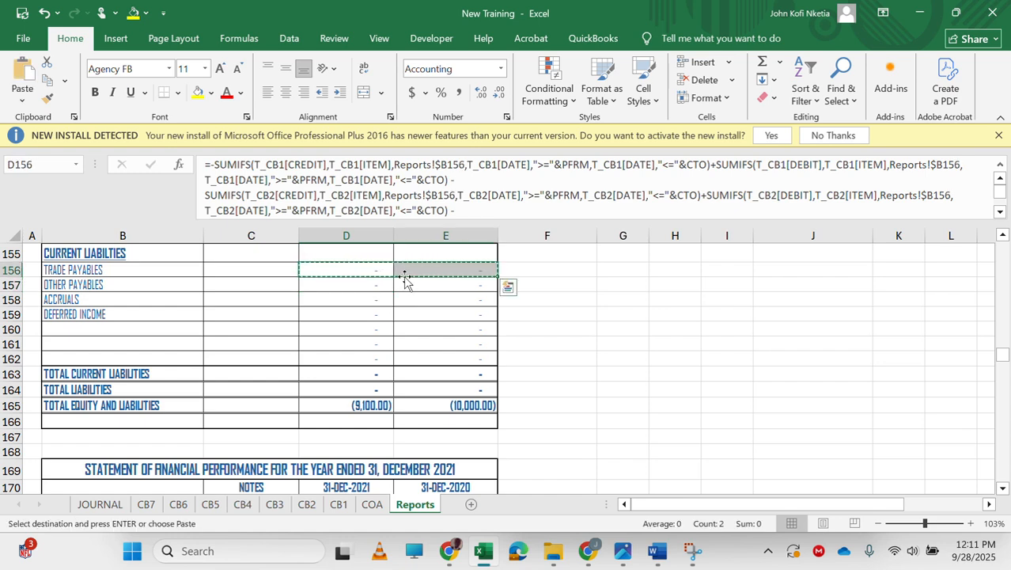
left_click(352, 284)
key("ctrl+v")
key("ctrl+c")
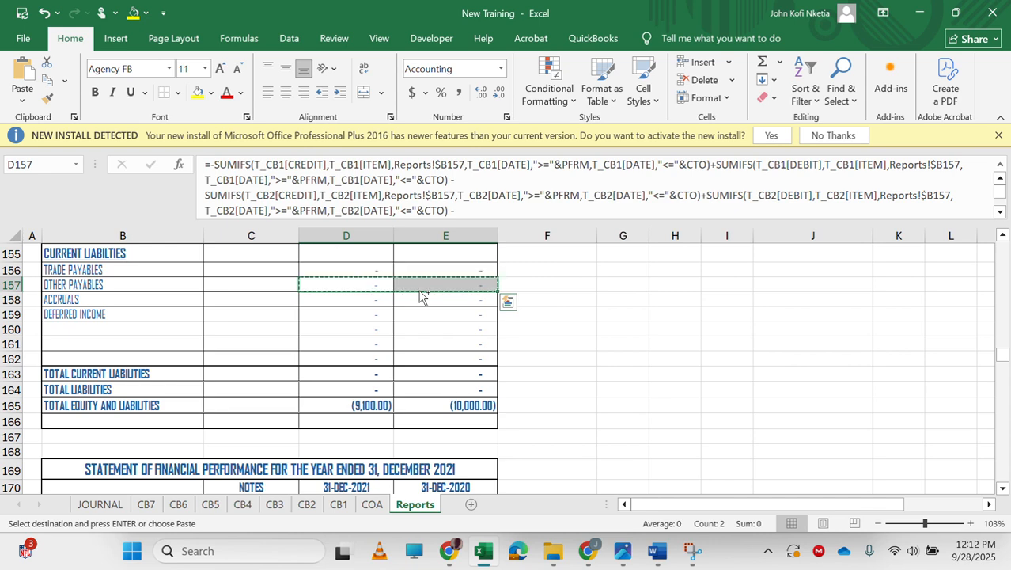
scroll(369, 293, "up", 3)
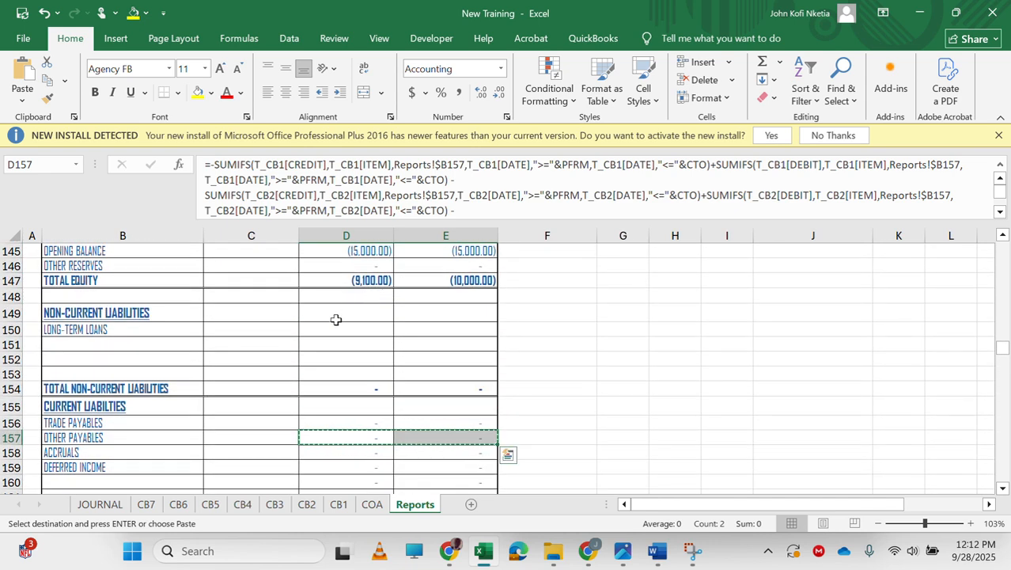
left_click(338, 330)
key("ctrl+v")
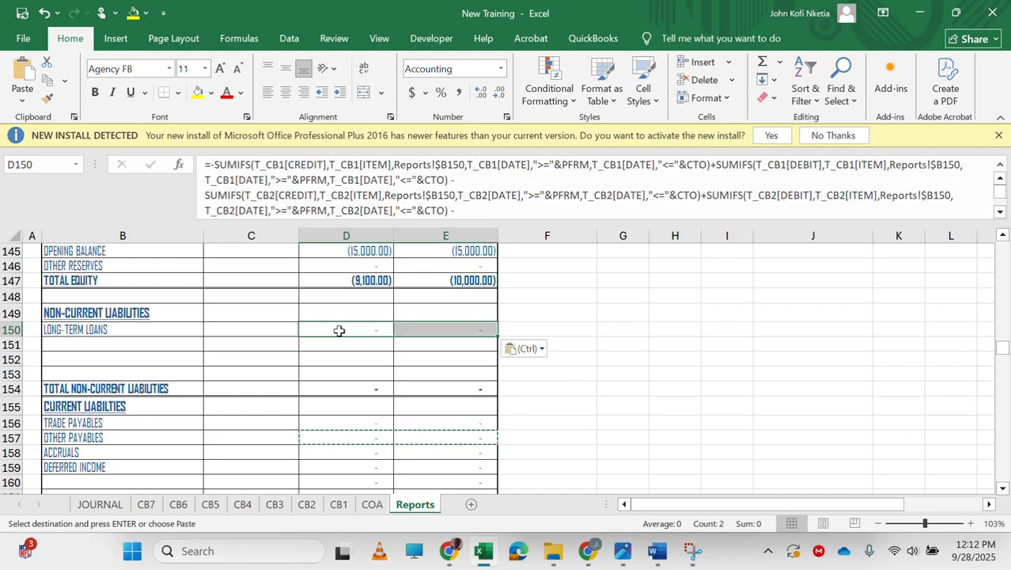
Fill the long-term loans formulas in D150:E150 down through row 153
left_click_drag(498, 336, 486, 385)
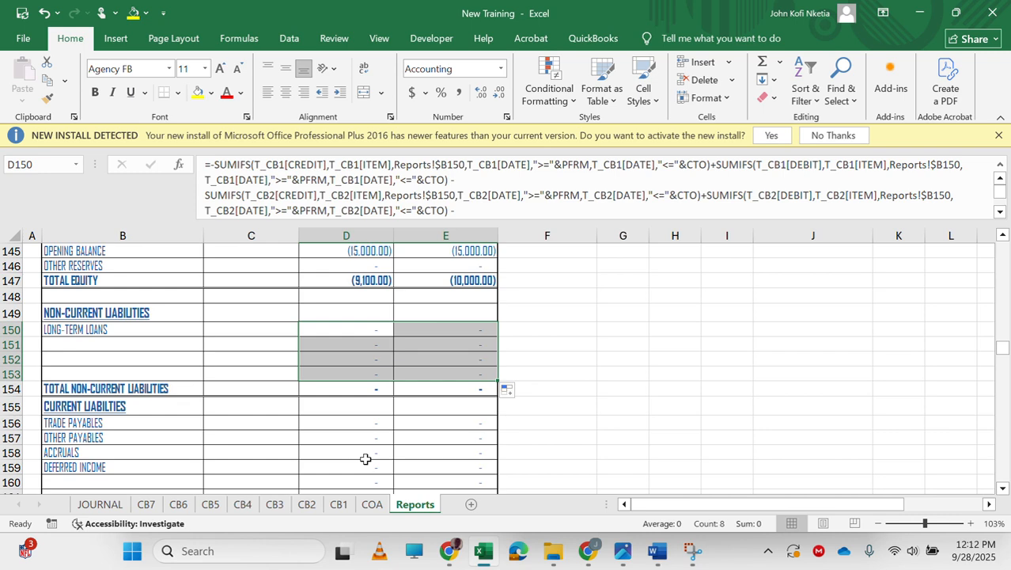
In row 5 of the CB3 cashbook, set the main classification to non-current liability and the item to LONG-TERM LOANS
left_click(275, 504)
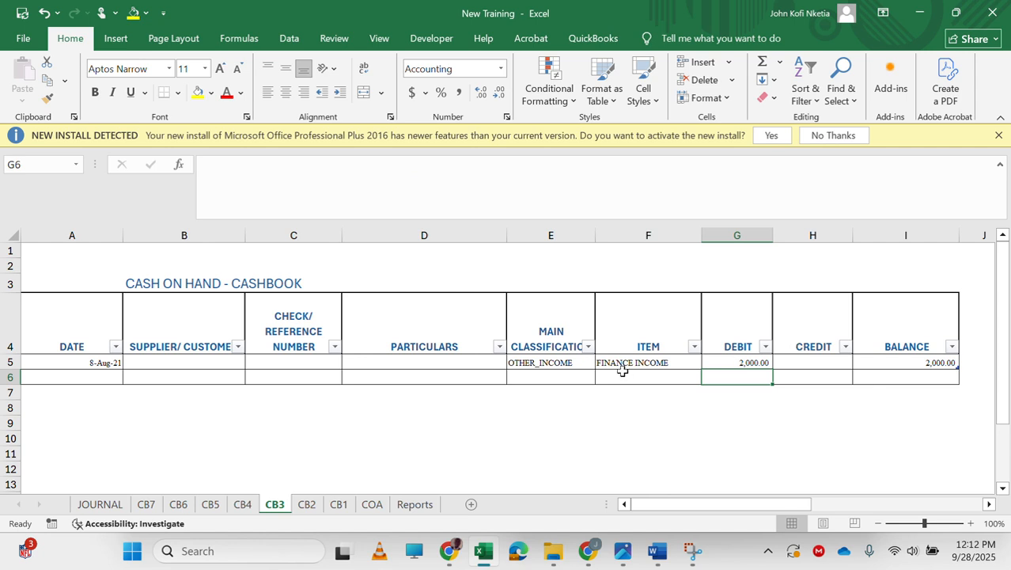
left_click(553, 364)
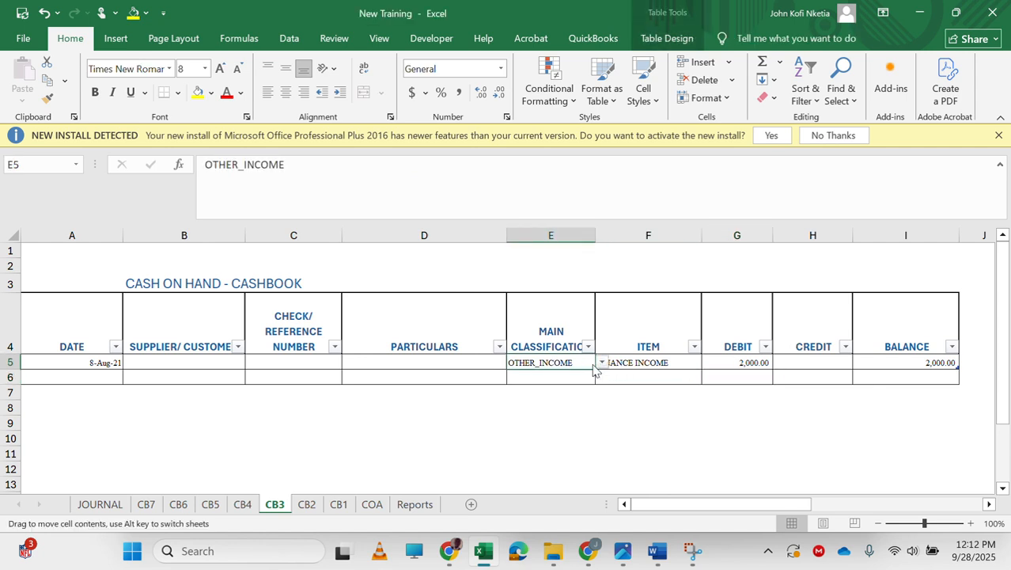
left_click(601, 362)
left_click_drag(598, 413, 601, 440)
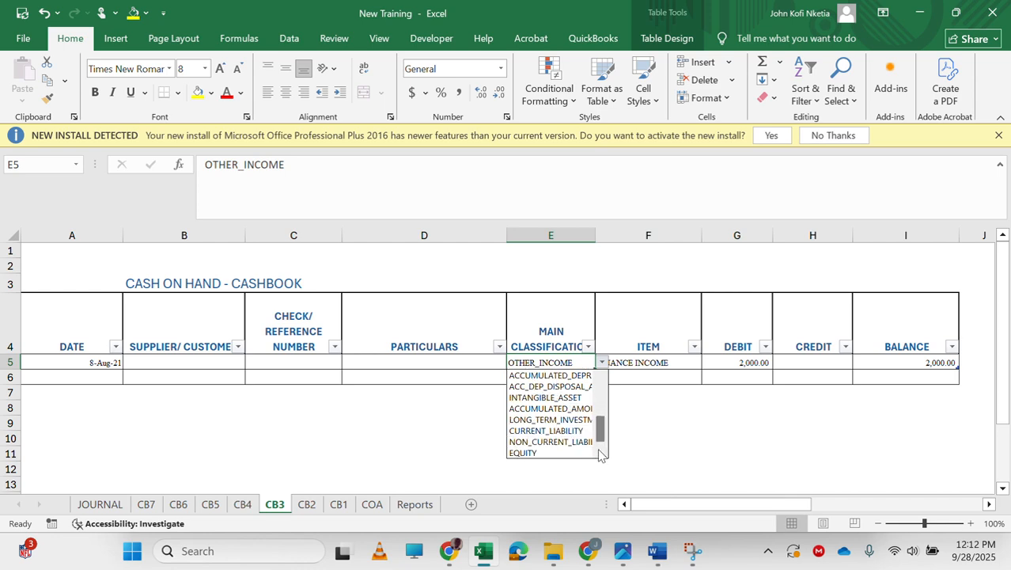
left_click(552, 443)
key("Tab")
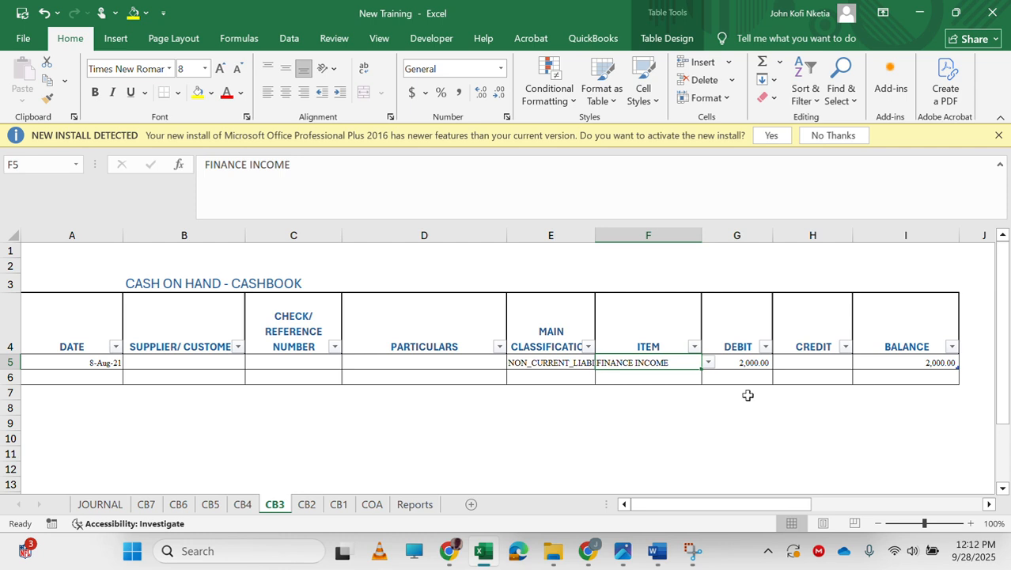
left_click(709, 362)
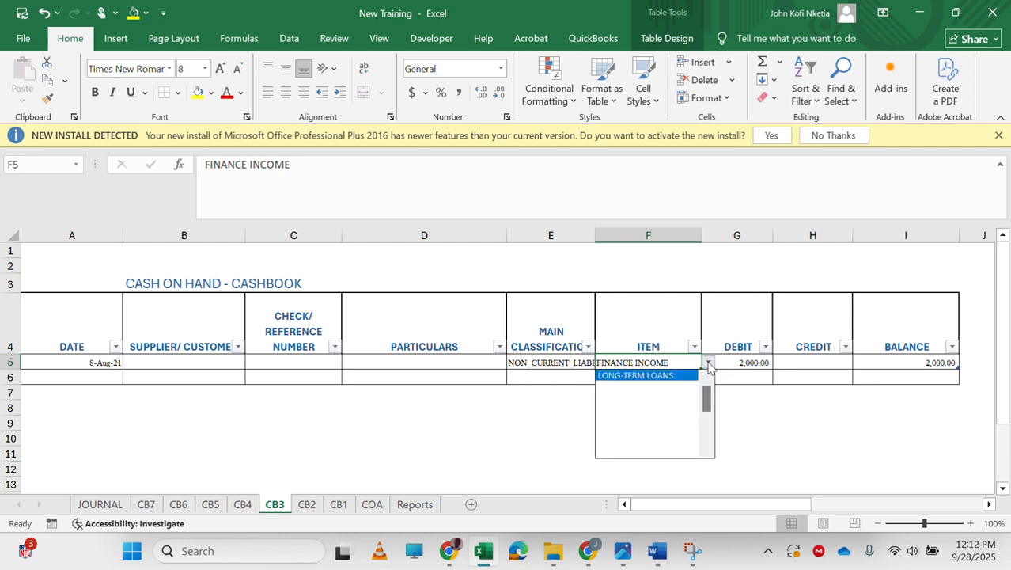
left_click(666, 377)
Set the debit of the CB3 long-term loans entry to 20000 and check the long-term loans line on the Reports sheet
left_click(744, 364)
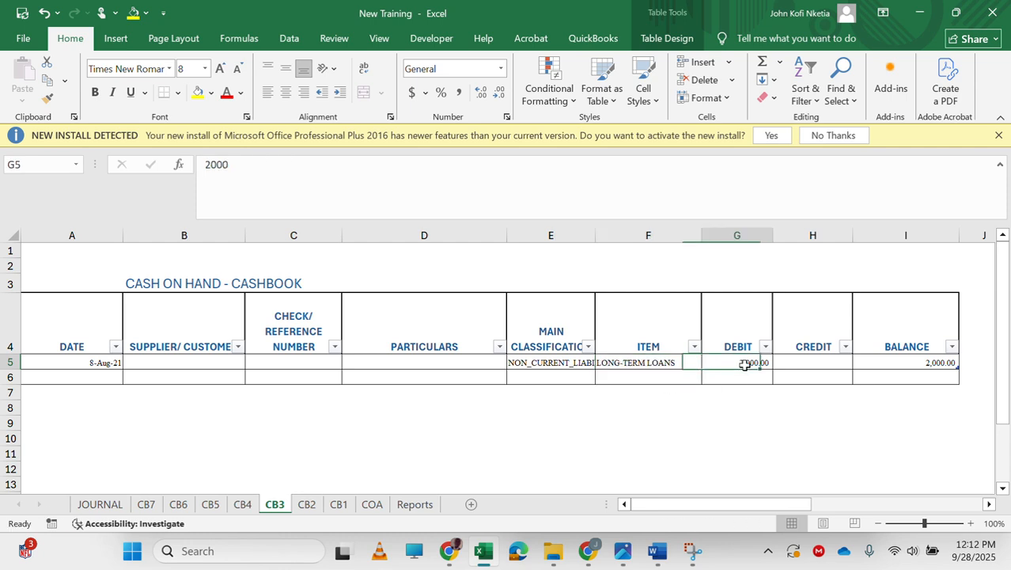
type("20")
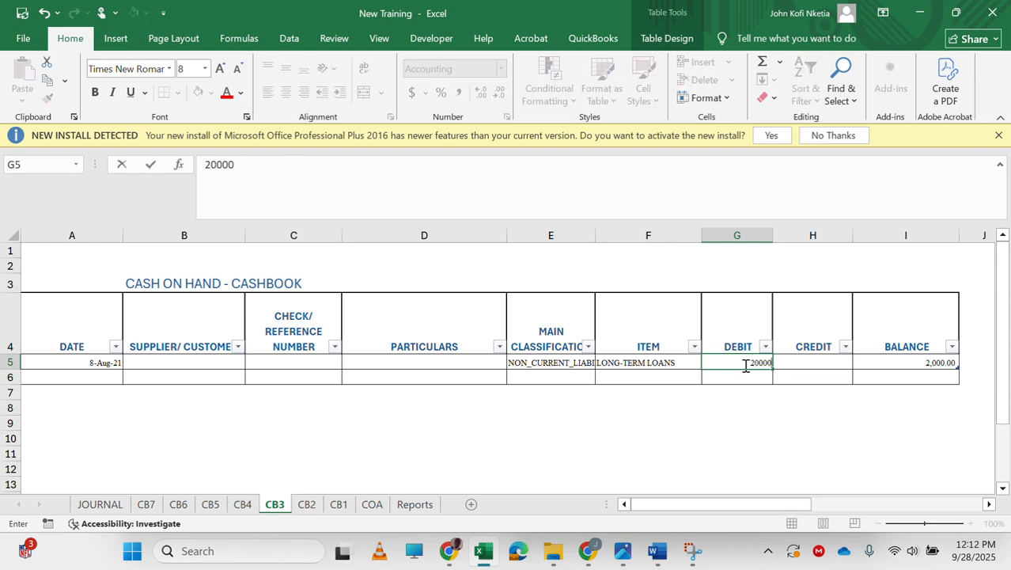
key("Return")
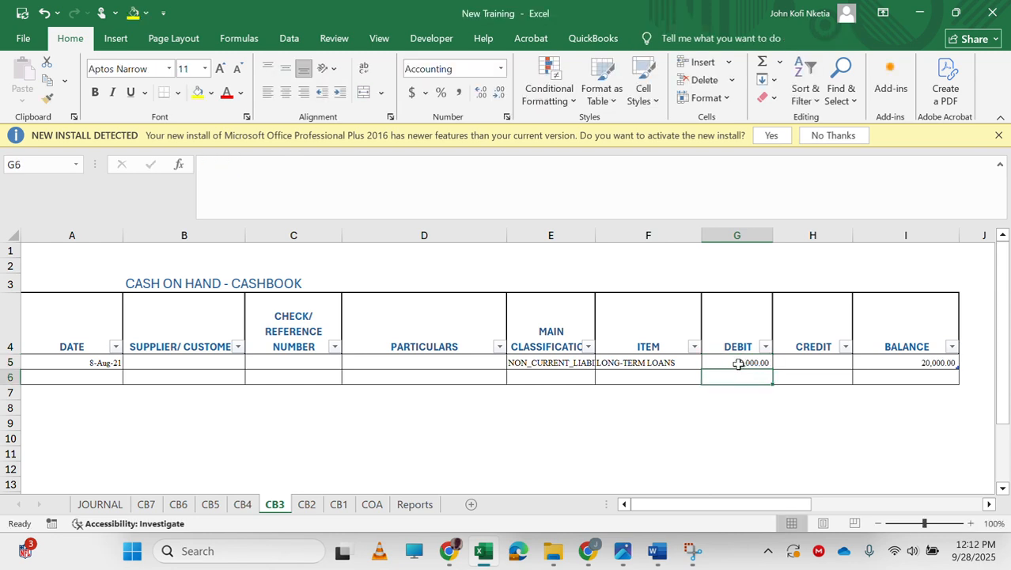
left_click(423, 508)
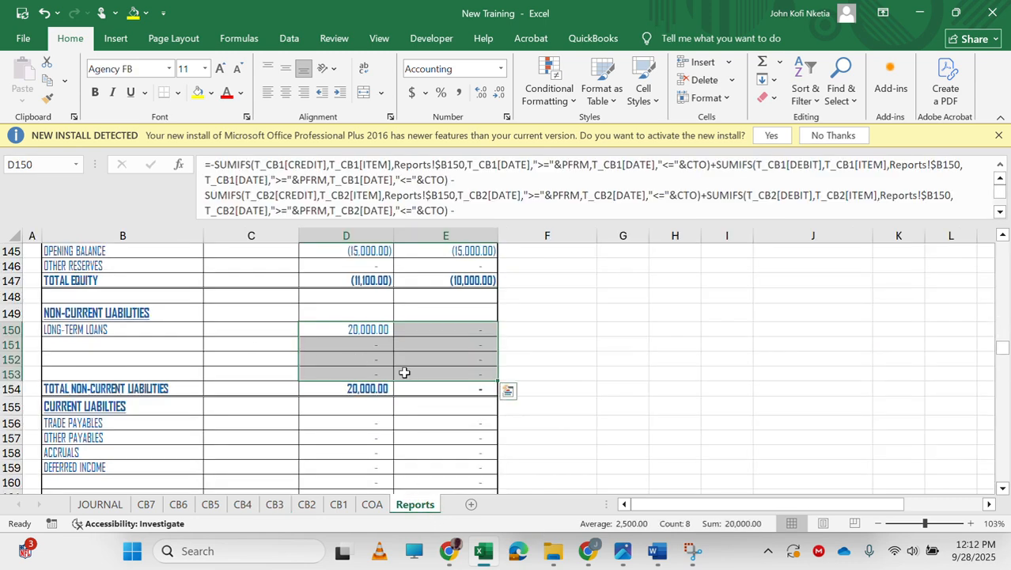
Change the date of the CB3 long-term loans entry to 8/8/2020 and check the comparative figure in Reports cell E150
left_click(241, 505)
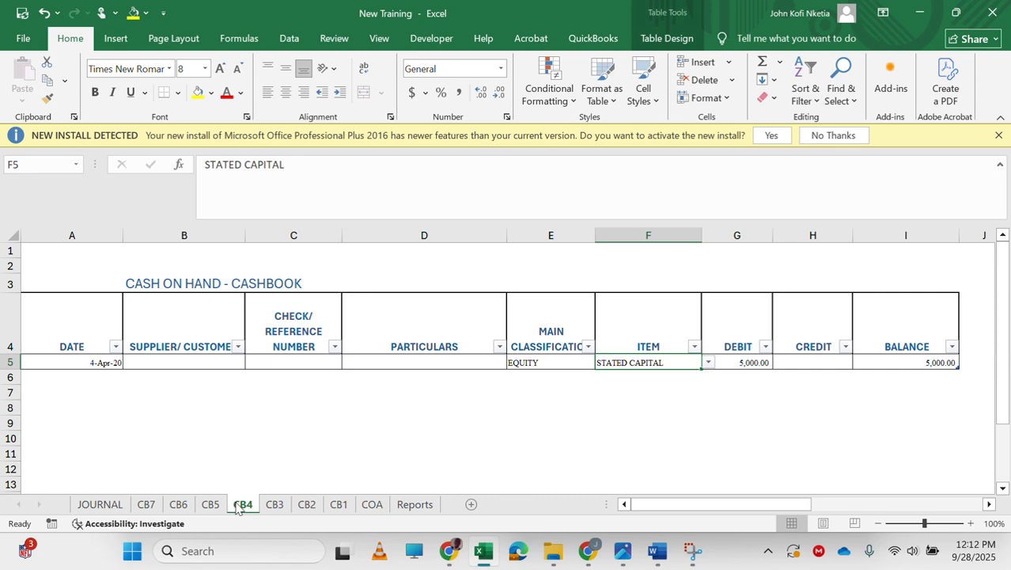
left_click(273, 505)
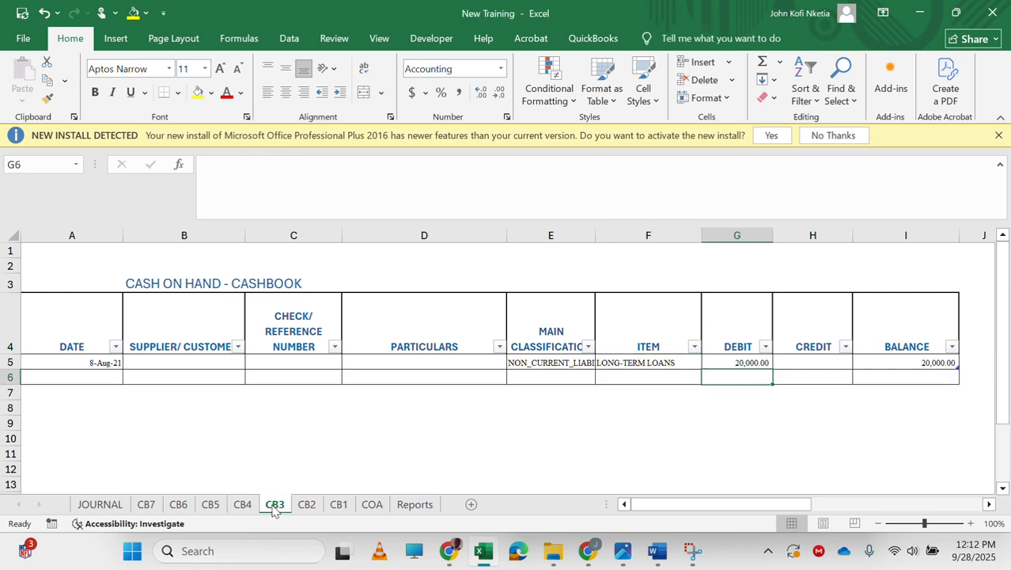
left_click(102, 360)
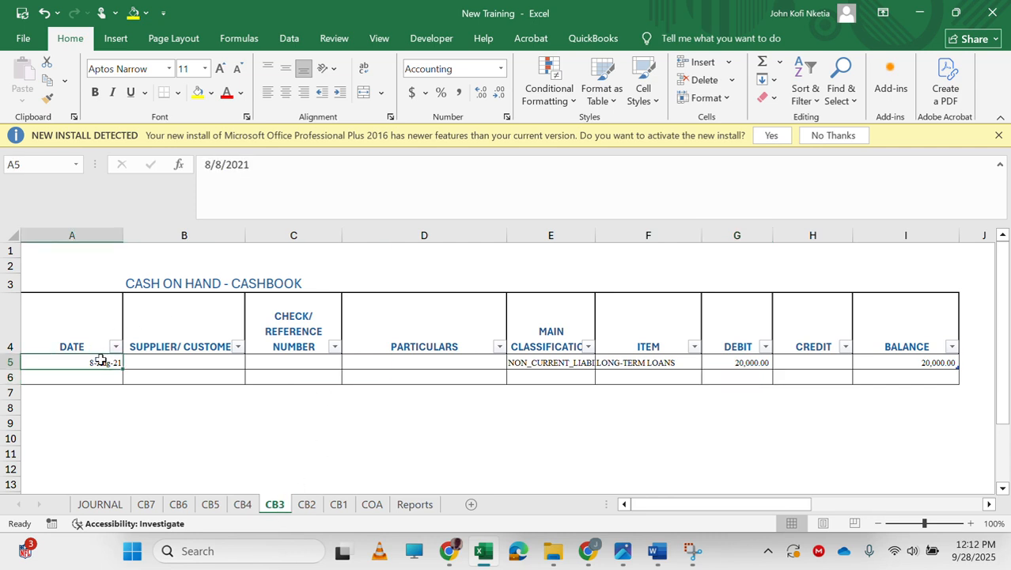
left_click(319, 168)
key("BackSpace")
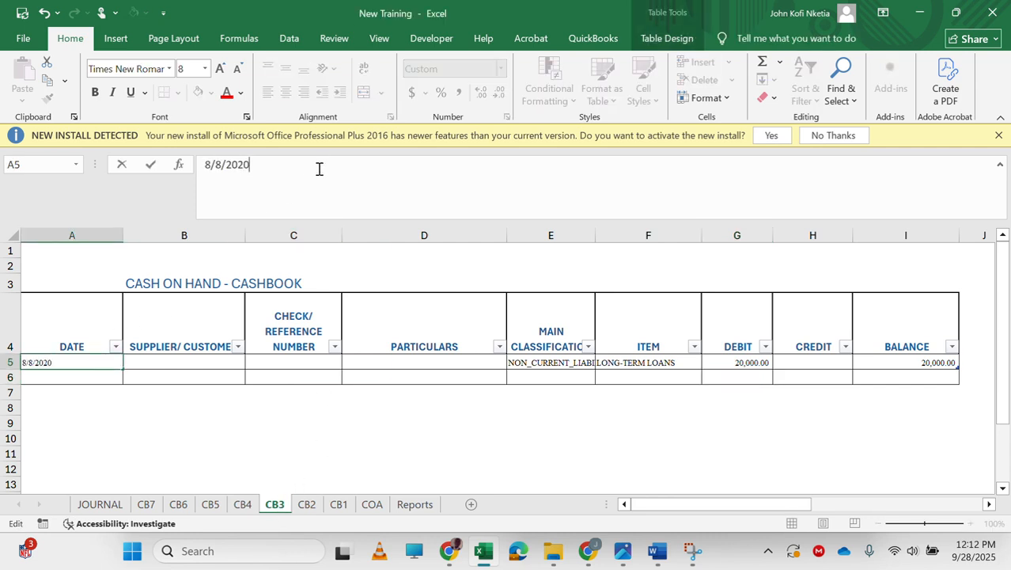
key("Return")
left_click(416, 505)
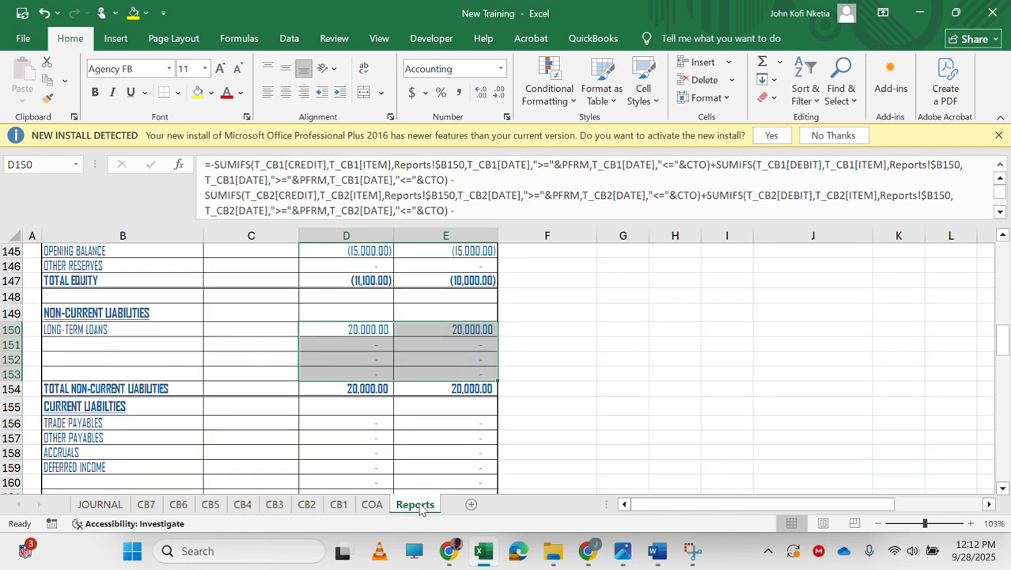
left_click(456, 333)
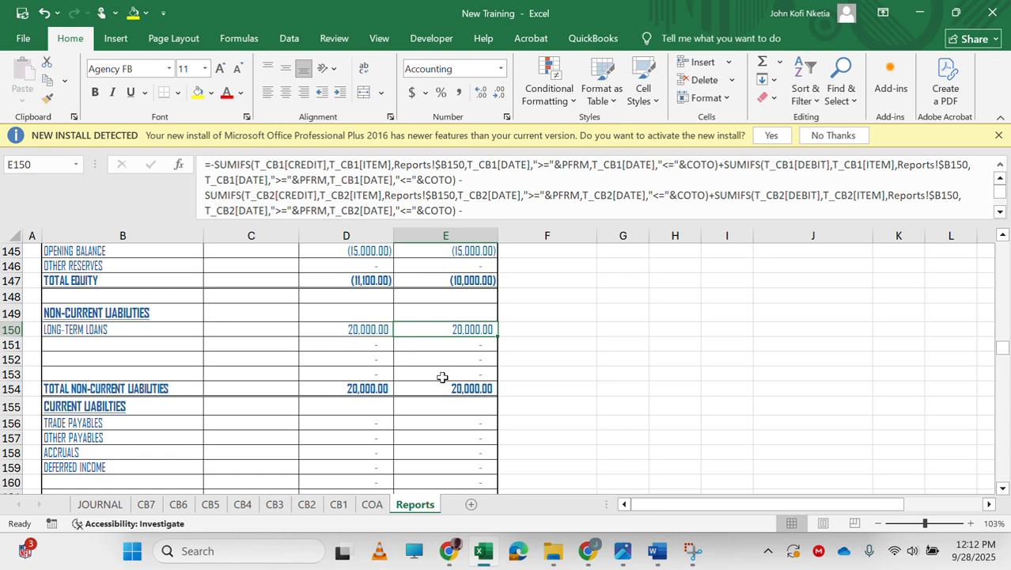
In row 5 of the CB1 cashbook, set the main classification to non-current liability and the item to LONG-TERM LOANS
left_click(339, 505)
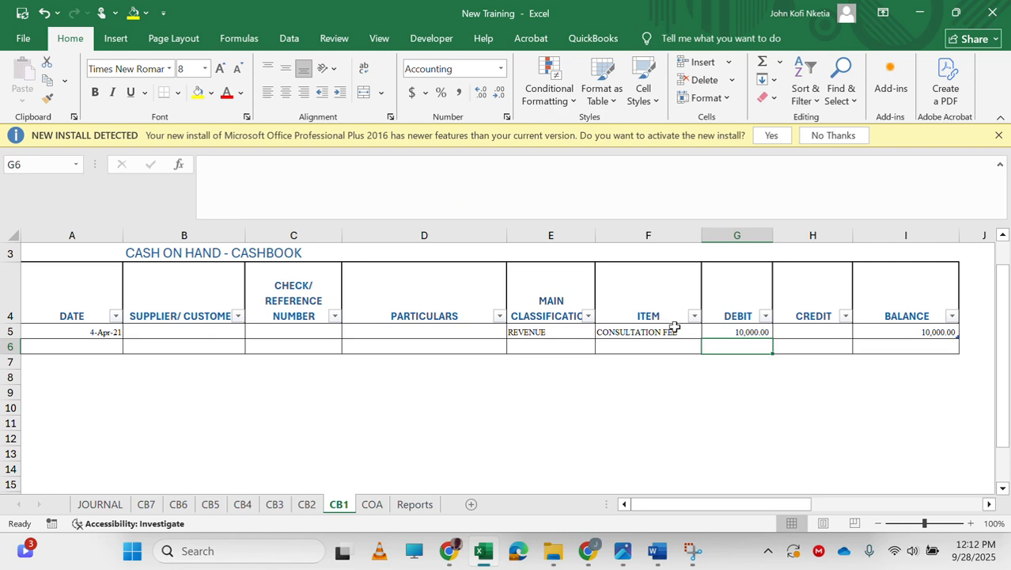
left_click(563, 335)
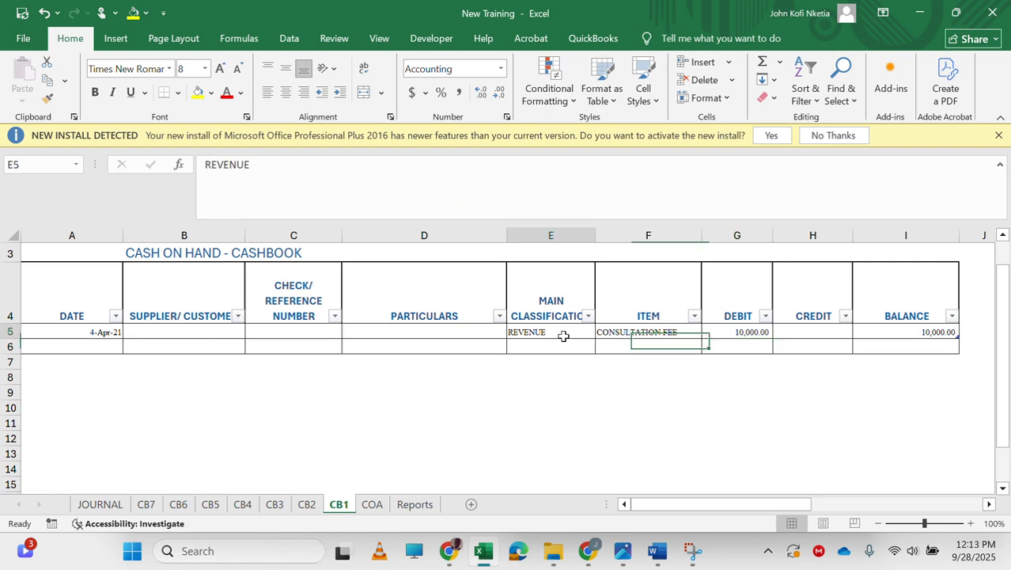
left_click(602, 332)
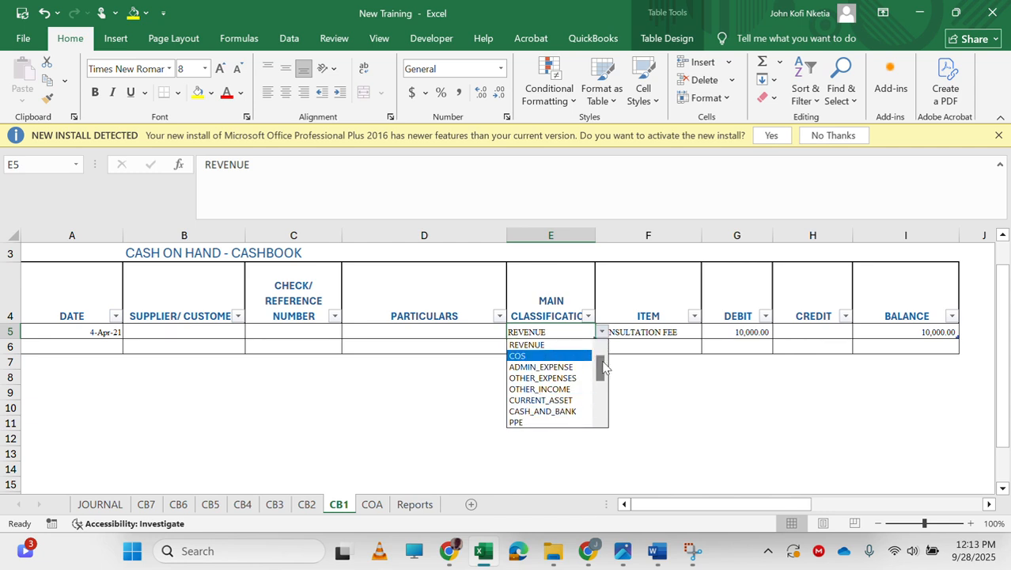
left_click_drag(601, 364, 604, 405)
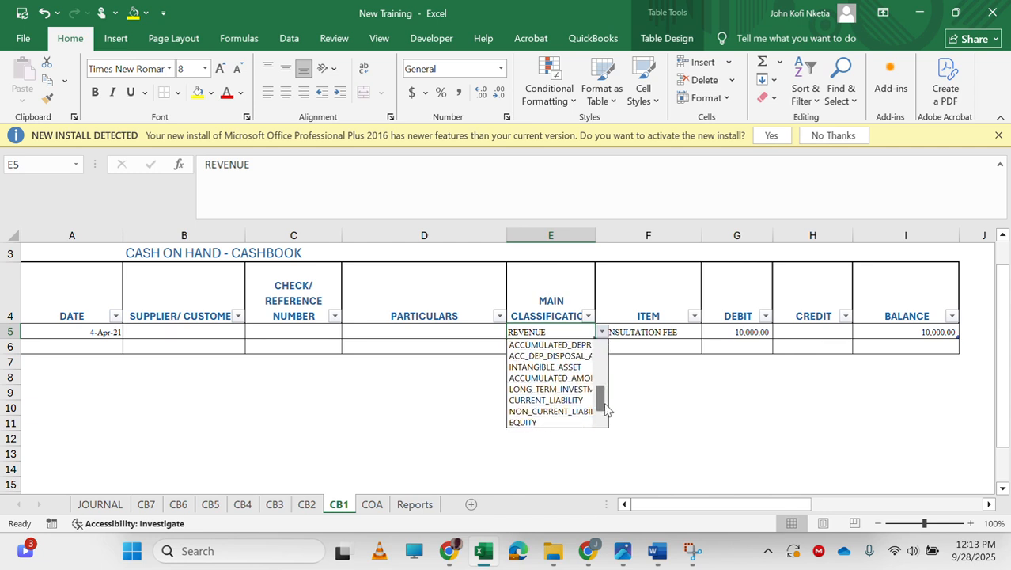
left_click(562, 412)
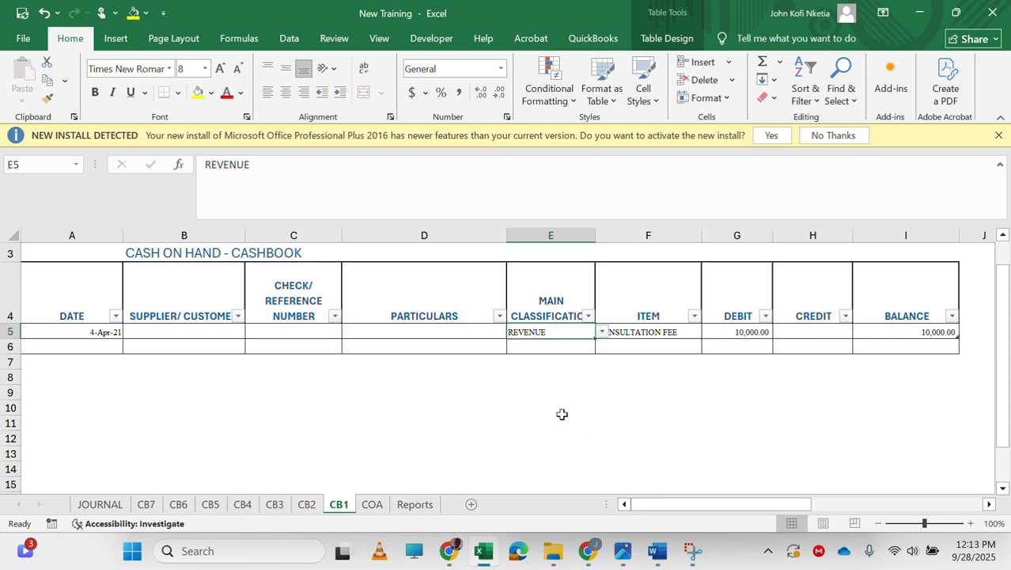
left_click(654, 335)
left_click(707, 332)
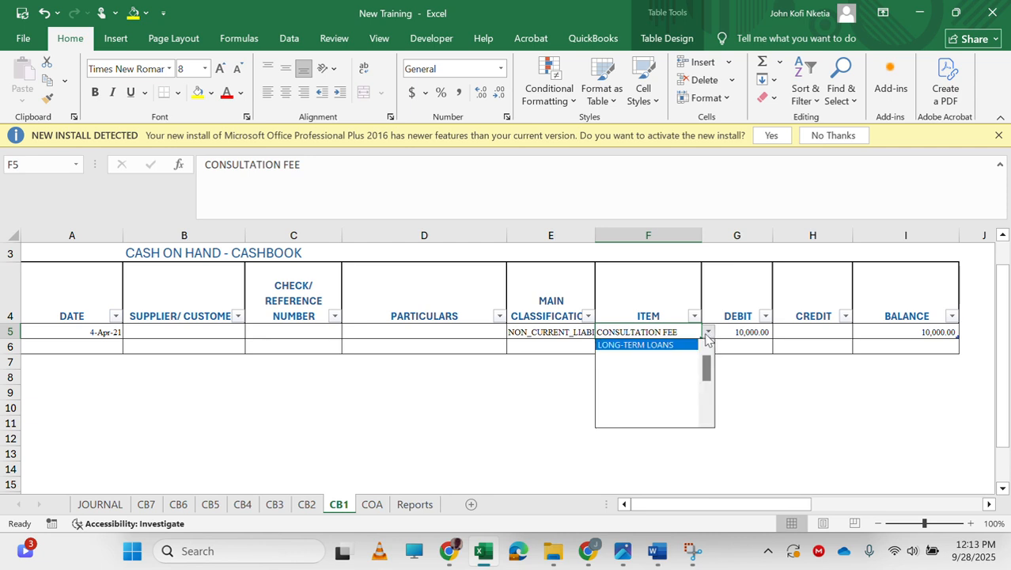
left_click(660, 345)
left_click(665, 345)
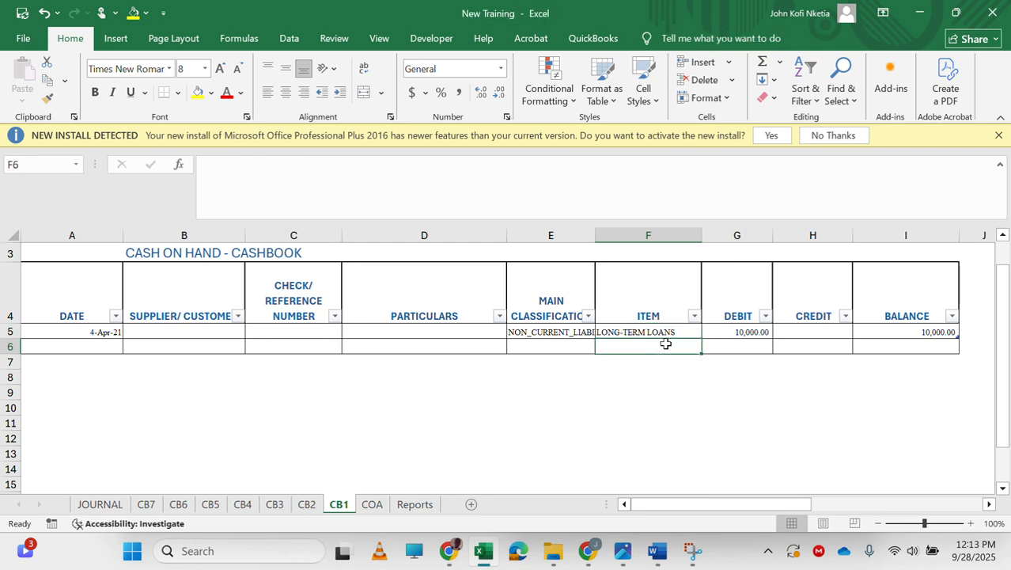
Clear the debit of the CB1 long-term loans entry, enter 10000 as its credit, and return to the Reports sheet
left_click(746, 331)
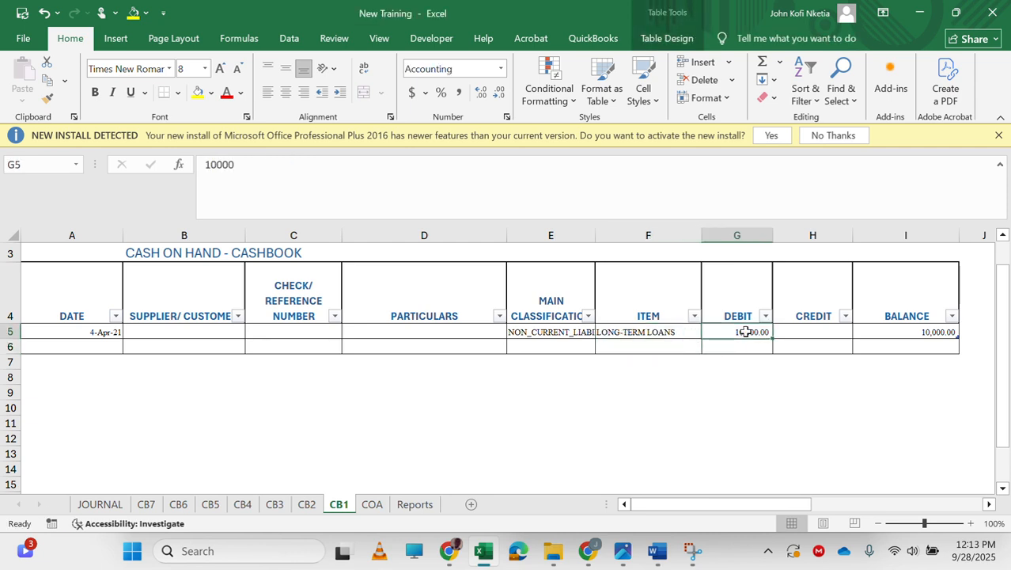
key("BackSpace")
key("Tab")
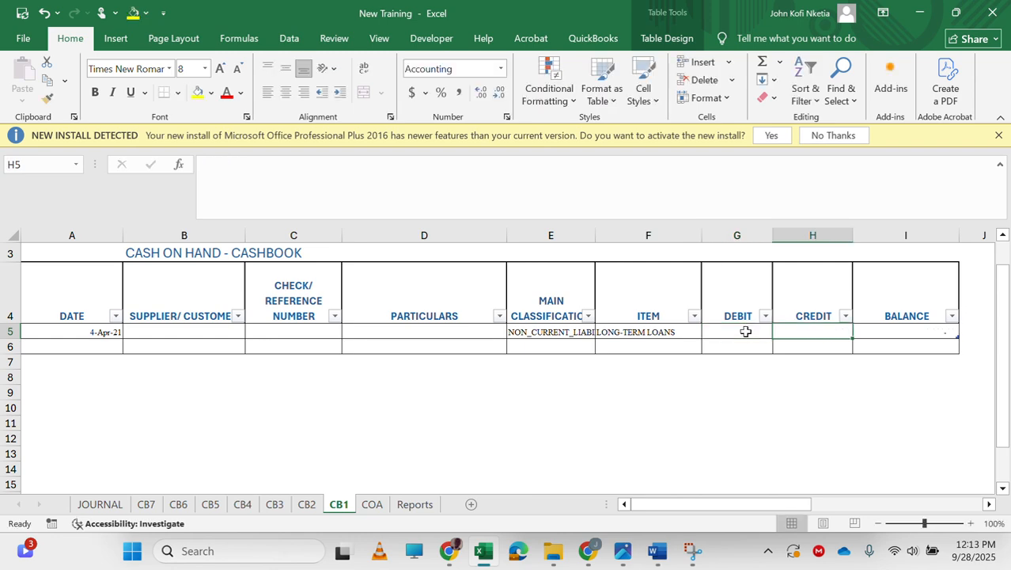
type("10000")
key("Return")
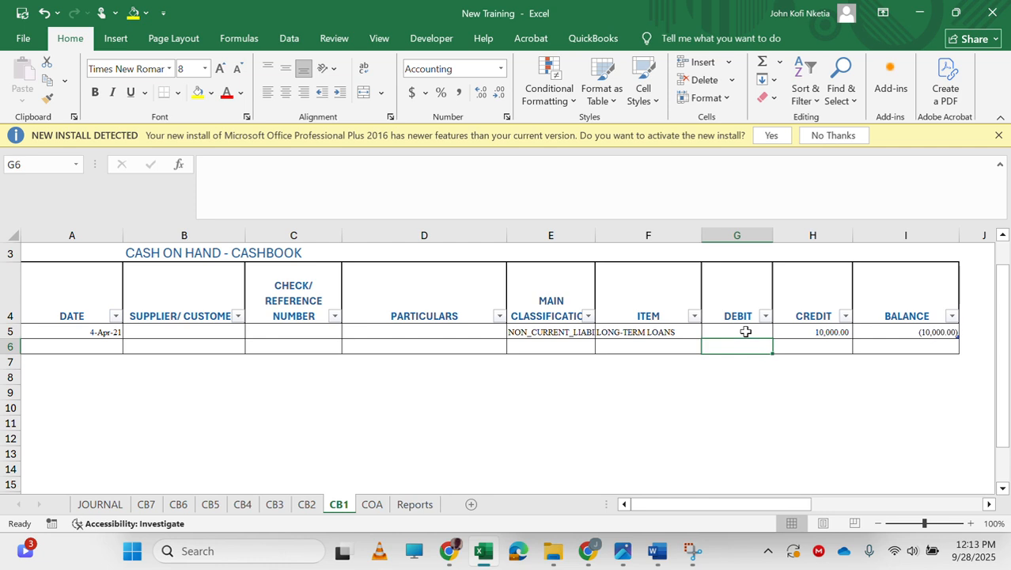
left_click(414, 504)
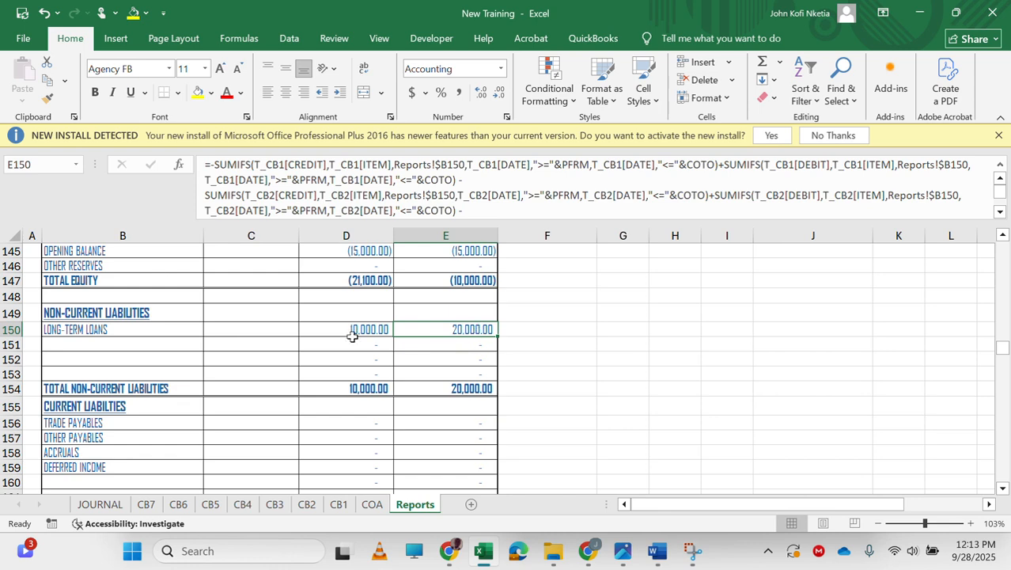
Enter the balance check formula =D165-D138 in D166 below total equity and liabilities and fill it across to E166
scroll(366, 367, "down", 4)
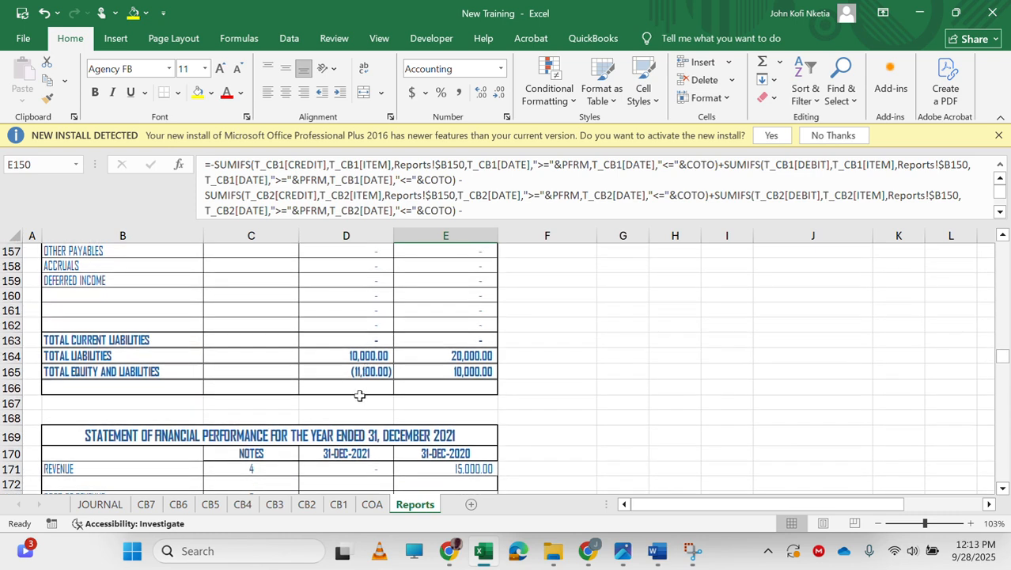
left_click(359, 395)
mouse_move(356, 385)
left_mouse_down()
mouse_move(409, 387)
mouse_move(356, 388)
left_mouse_up()
type("=")
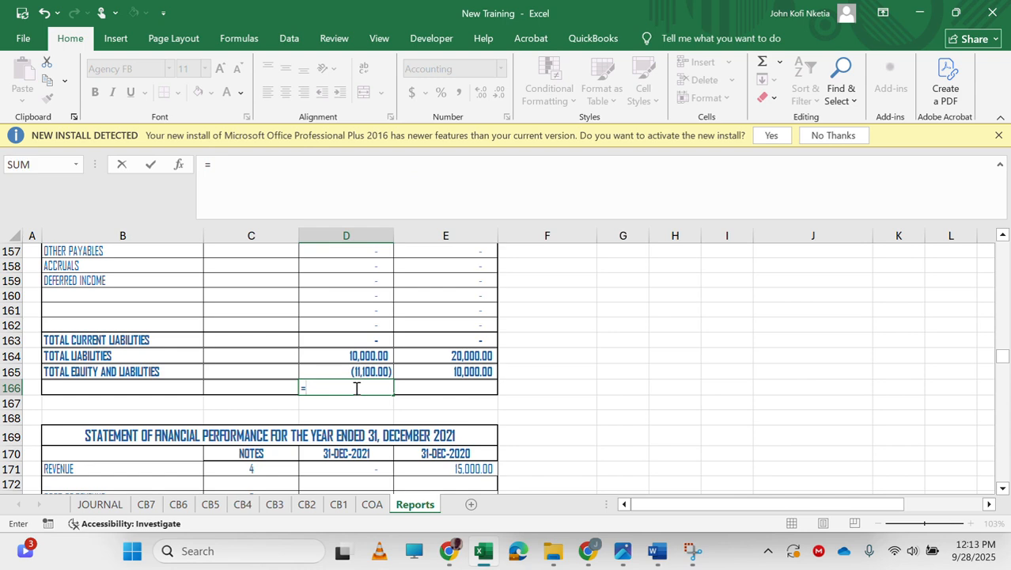
key("Up")
type("-")
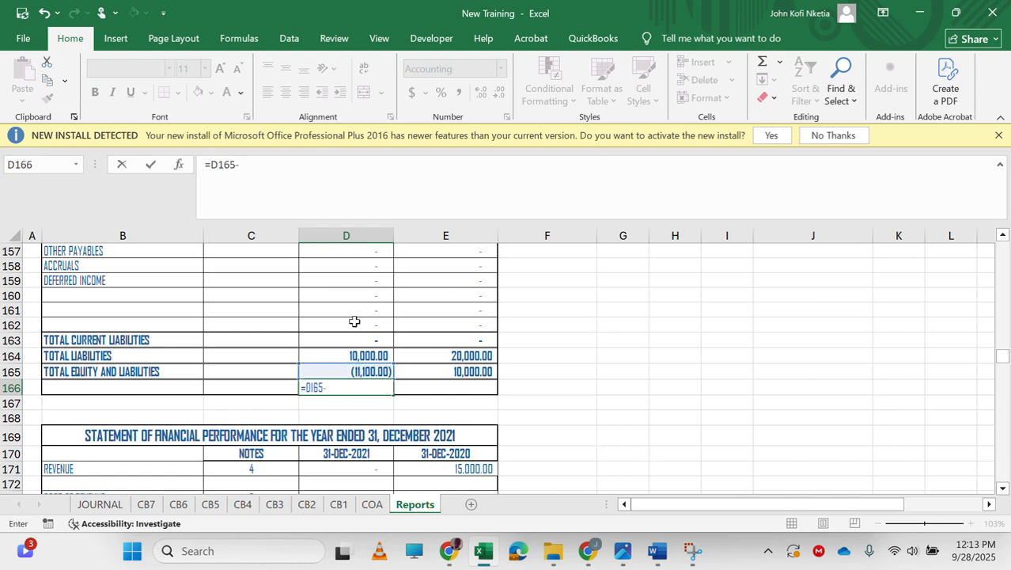
scroll(355, 345, "up", 8)
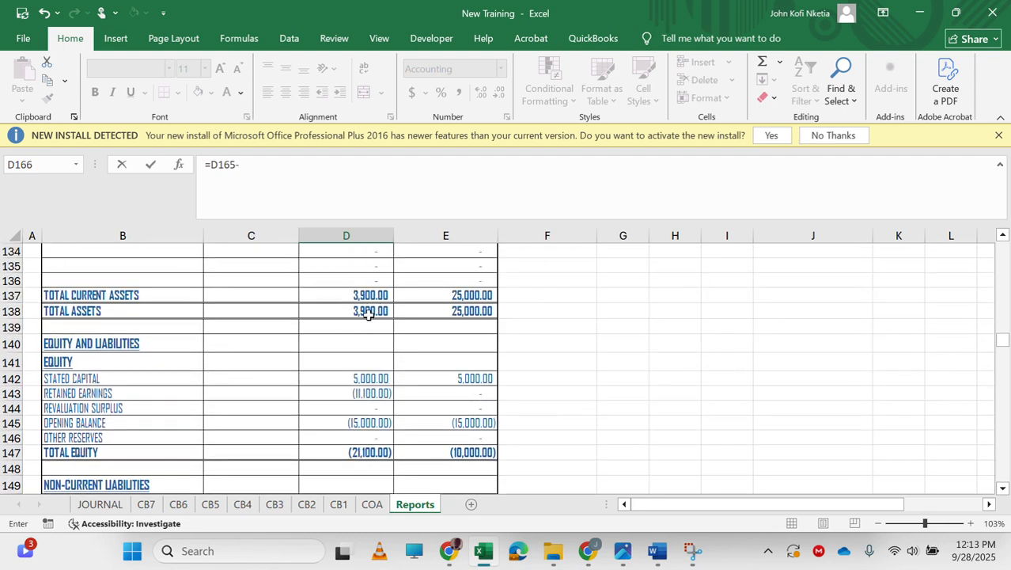
left_click(369, 312)
key("Return")
key("Up")
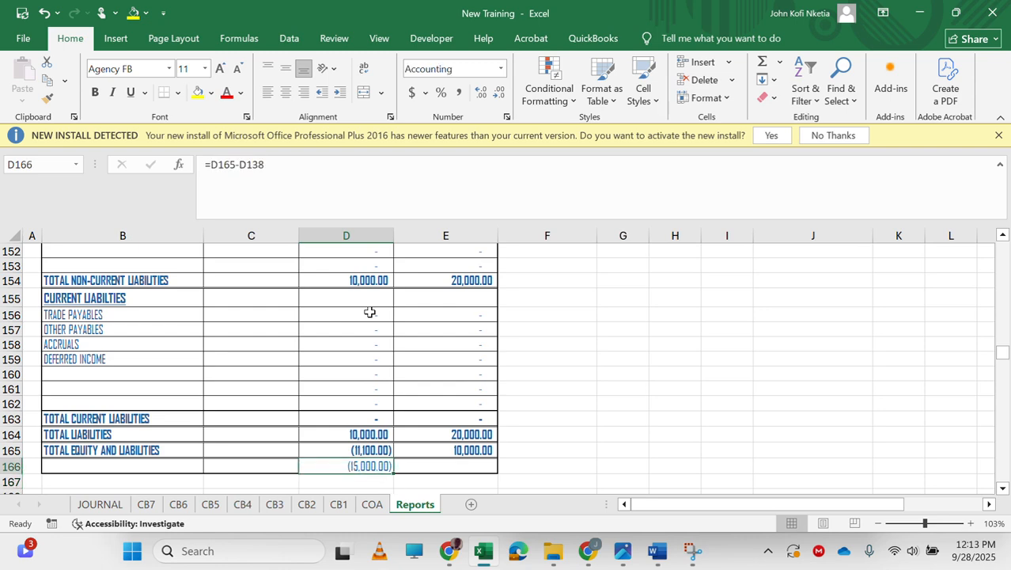
left_click_drag(395, 470, 470, 468)
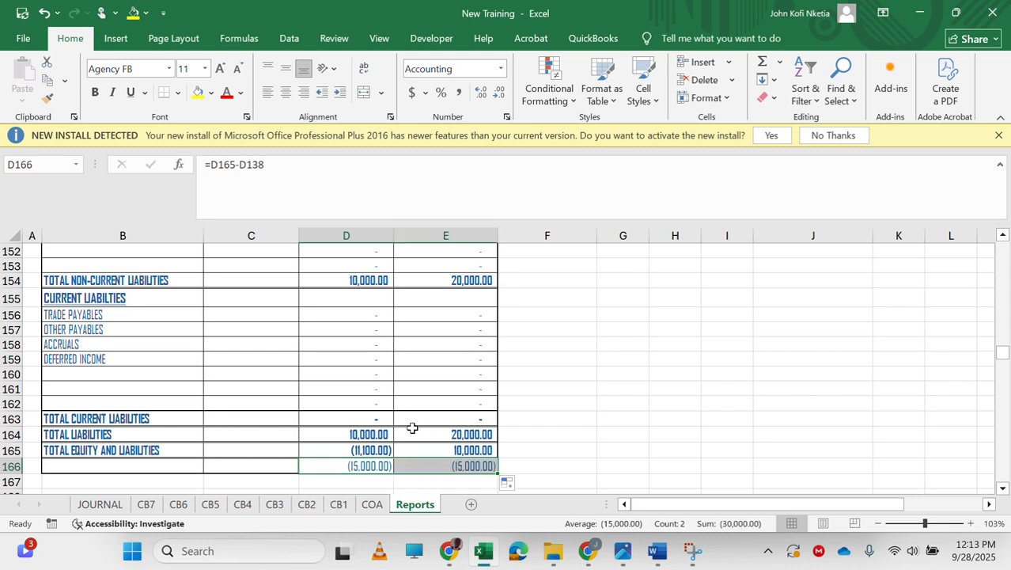
left_click(475, 468)
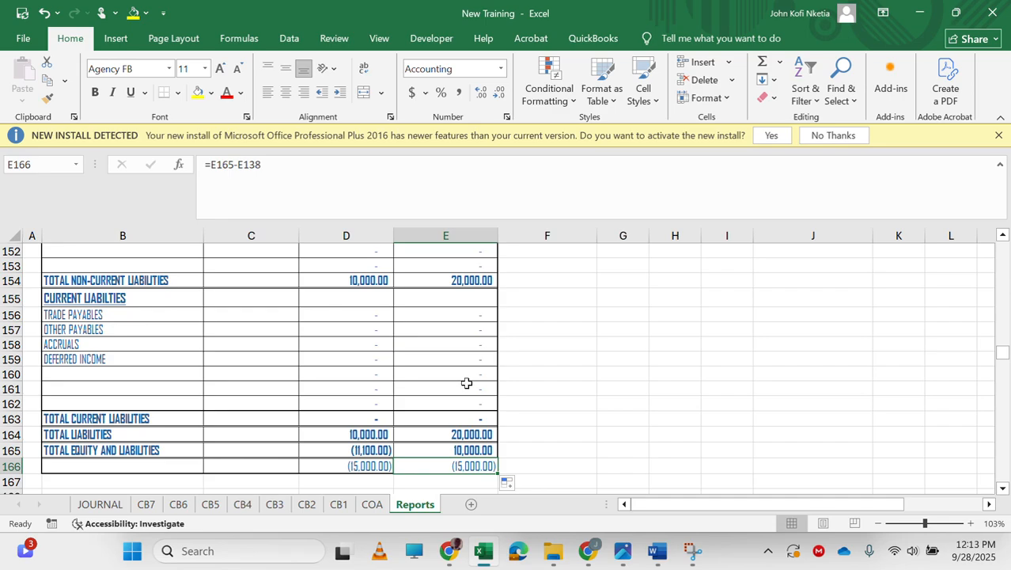
Trace the balance check difference by examining the 2021 statement of changes in equity and the opening balance entry in the JOURNAL sheet
scroll(468, 356, "up", 13)
scroll(469, 357, "down", 18)
scroll(468, 357, "down", 8)
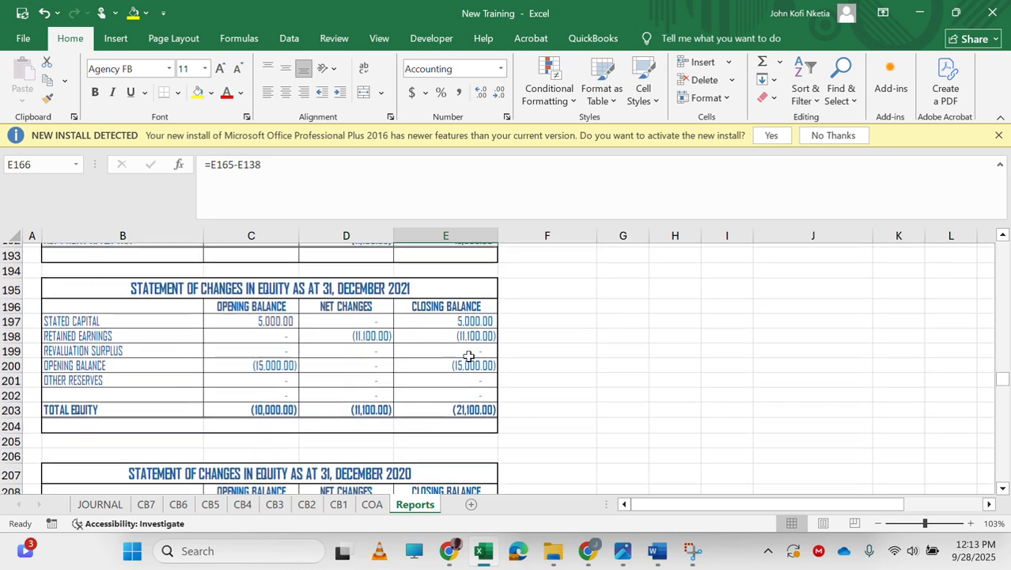
scroll(468, 357, "down", 1)
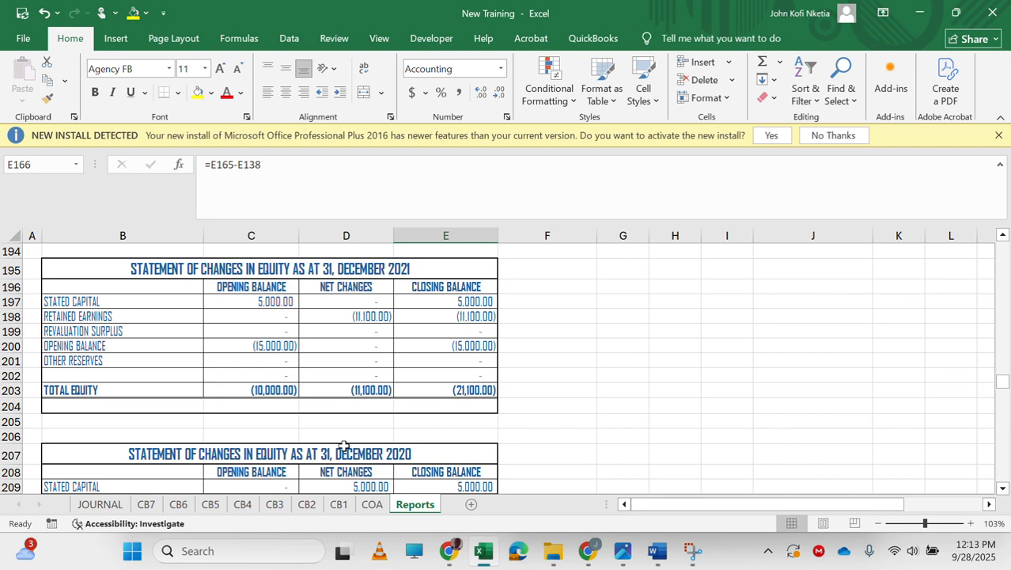
left_click(375, 510)
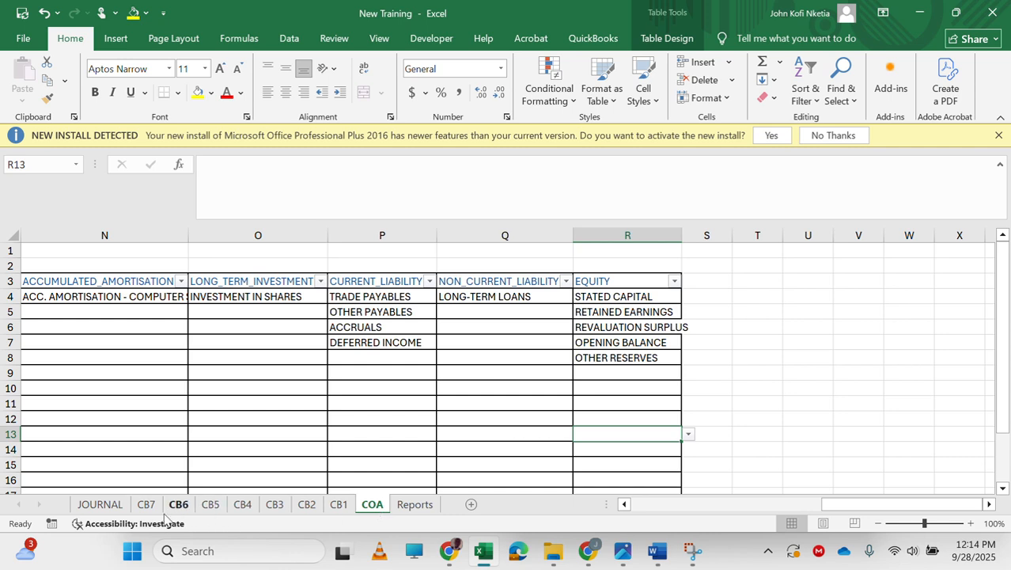
left_click(119, 508)
scroll(540, 426, "right", 1)
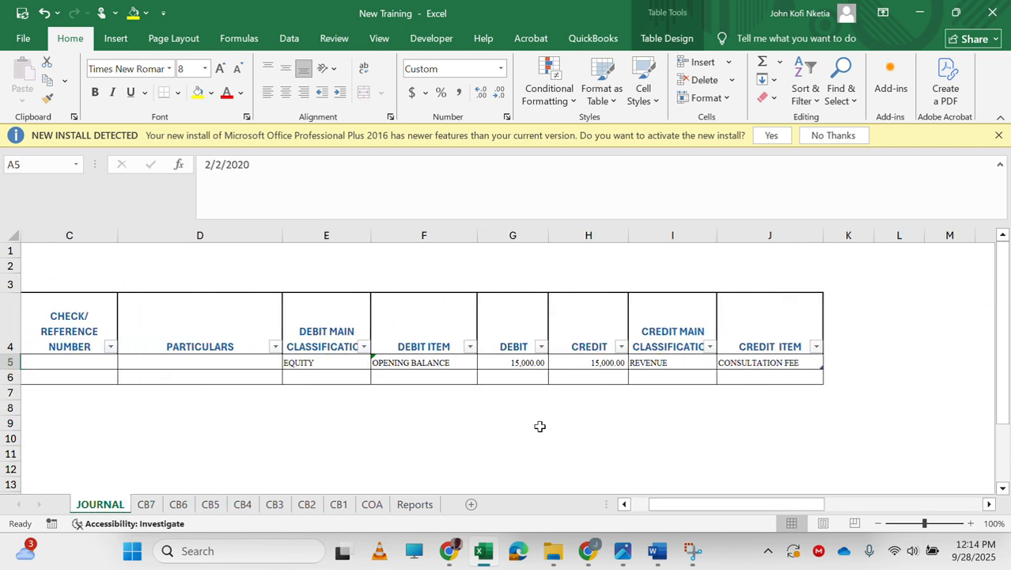
On the Reports sheet, compare the statement of financial performance with the 2021 and 2020 statements of changes in equity
left_click(417, 507)
scroll(246, 332, "up", 9)
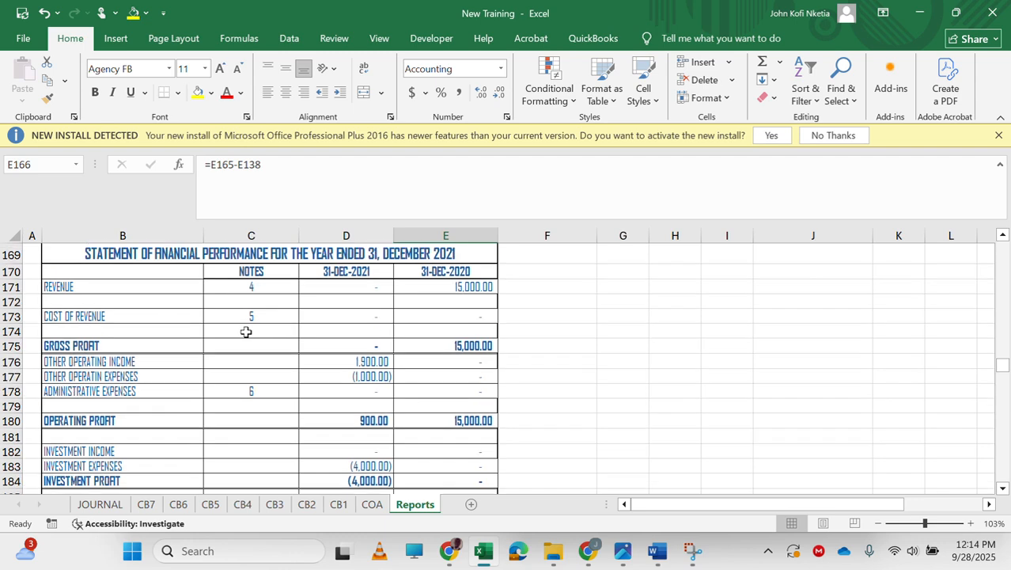
scroll(246, 331, "down", 1)
scroll(427, 369, "down", 7)
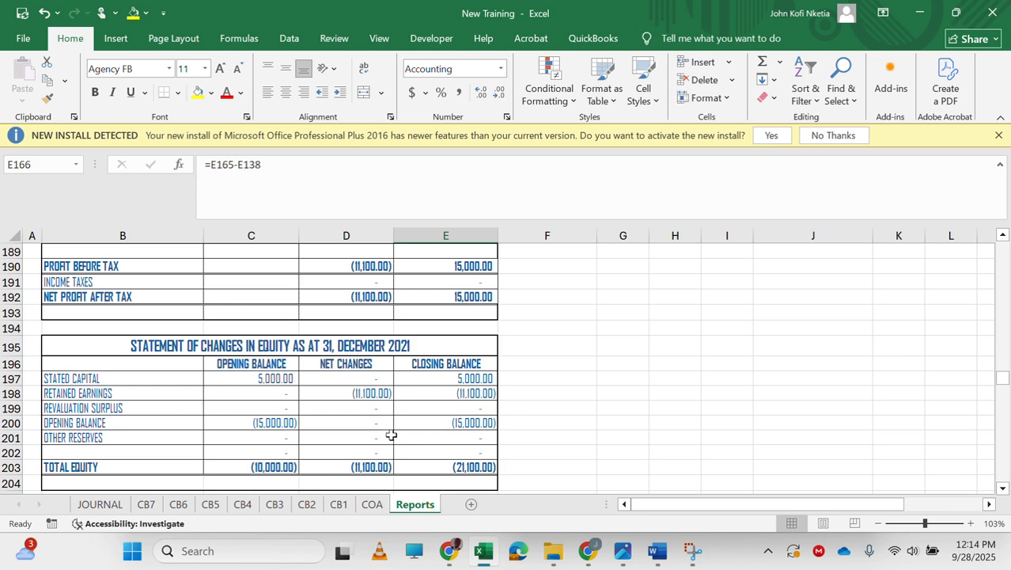
scroll(391, 436, "down", 1)
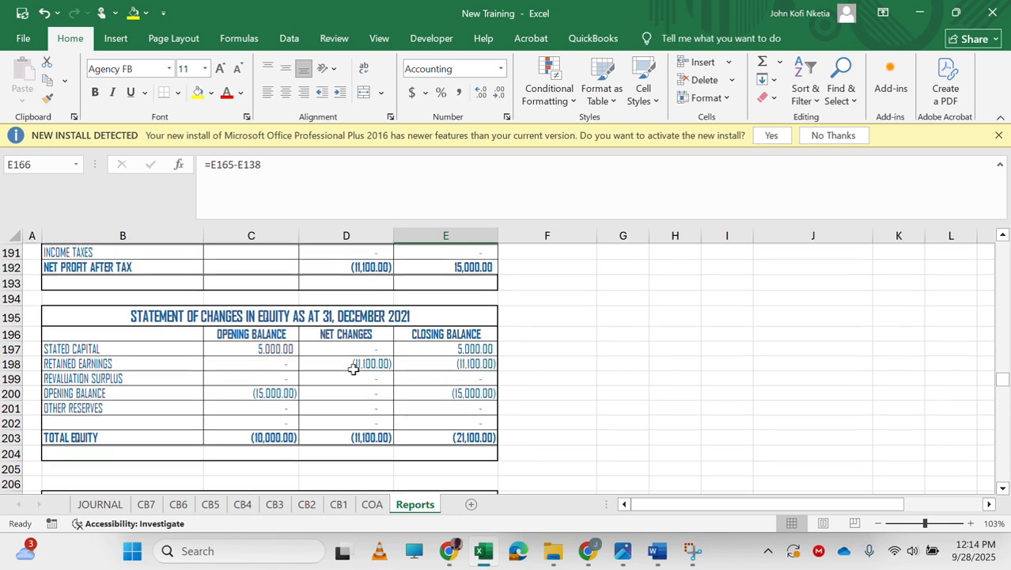
scroll(353, 369, "down", 3)
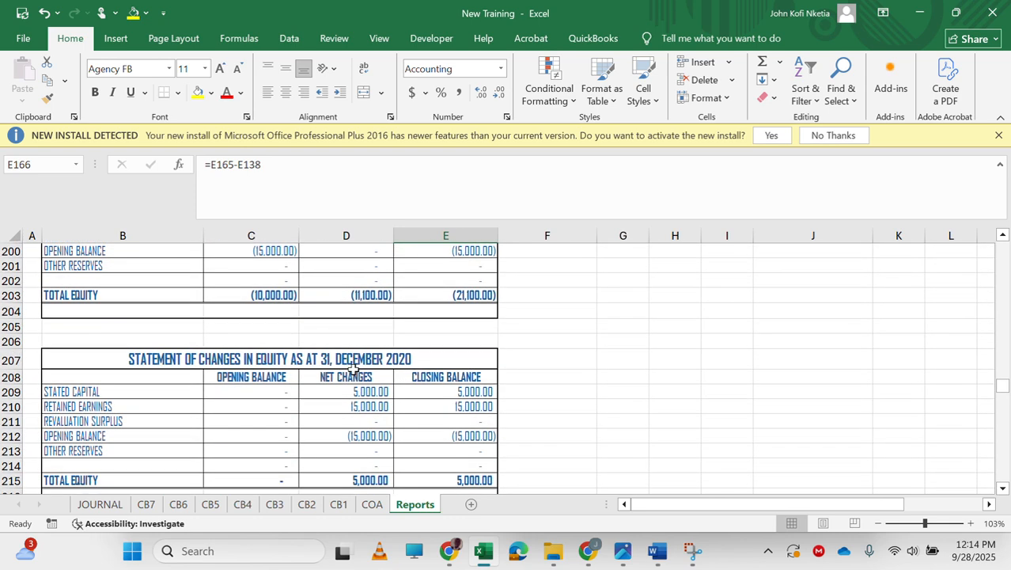
scroll(353, 368, "down", 1)
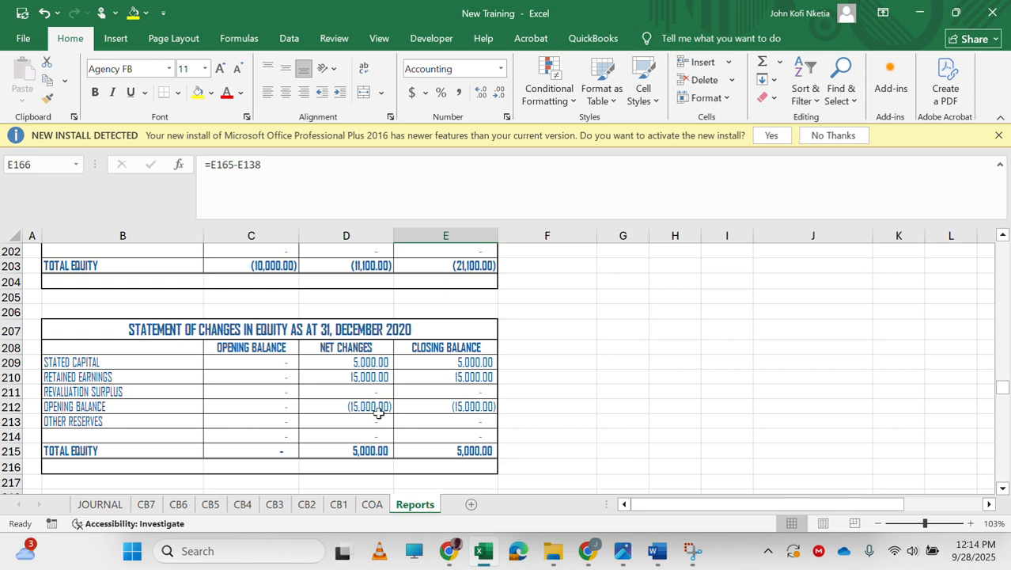
scroll(378, 412, "down", 1)
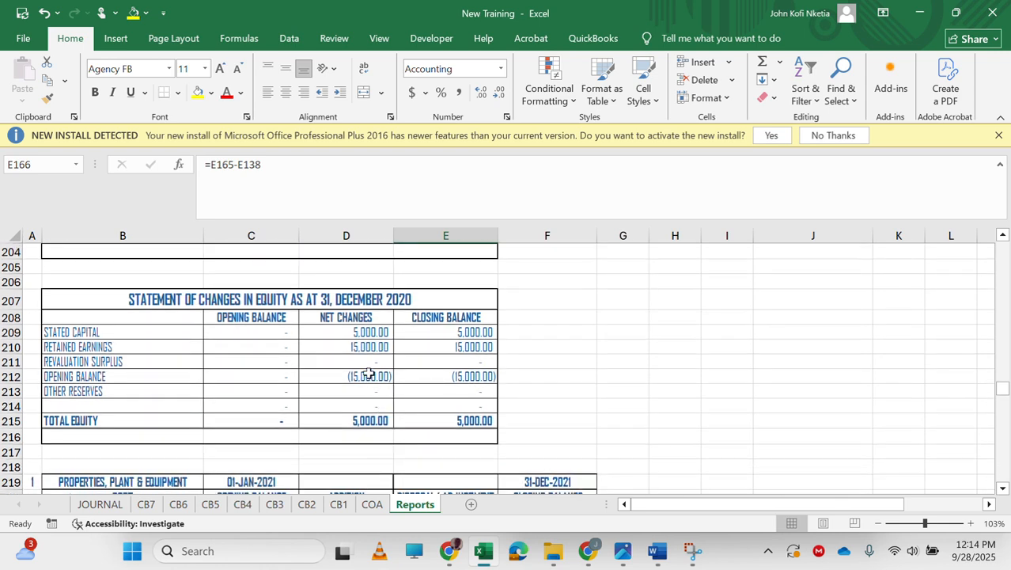
Review the dates, items and amounts of the entries in cashbooks CB1 through CB7
left_click(338, 504)
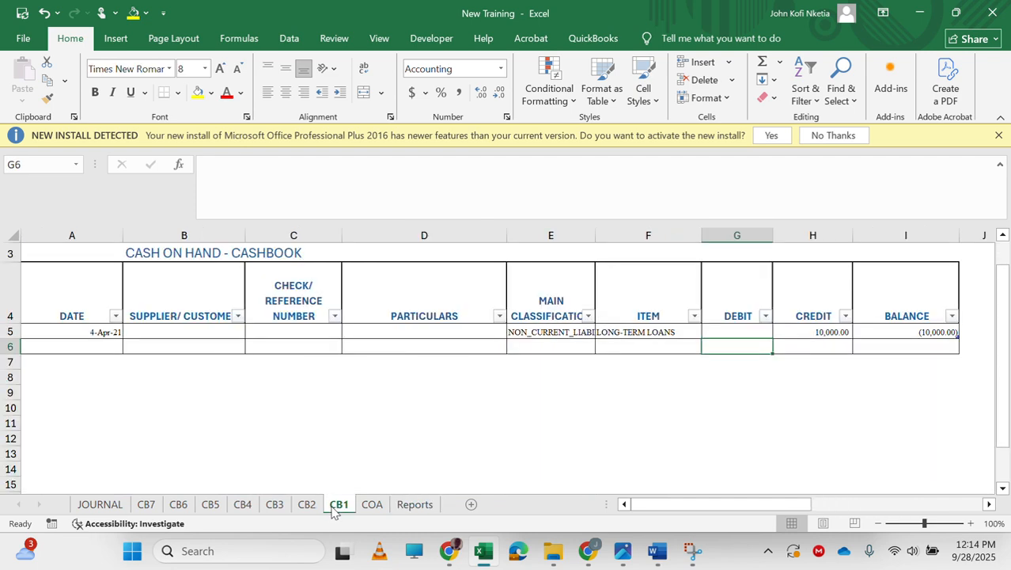
left_click(302, 510)
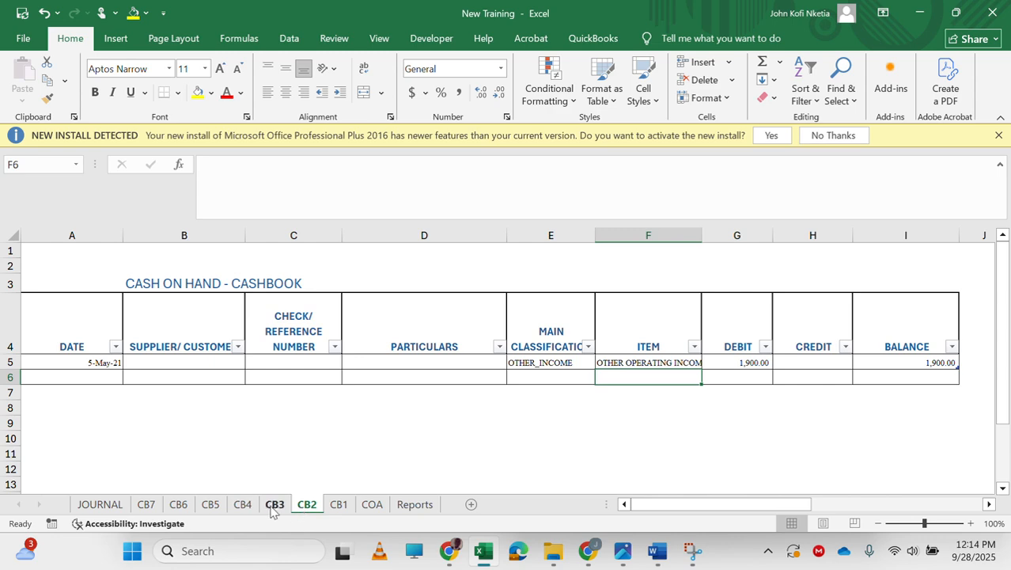
left_click(271, 508)
left_click(241, 507)
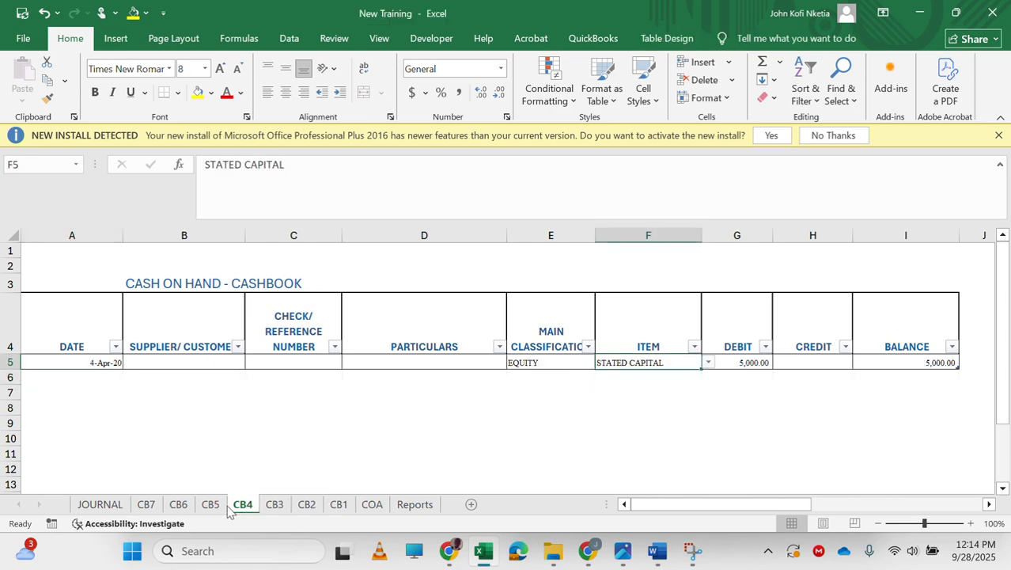
left_click(212, 506)
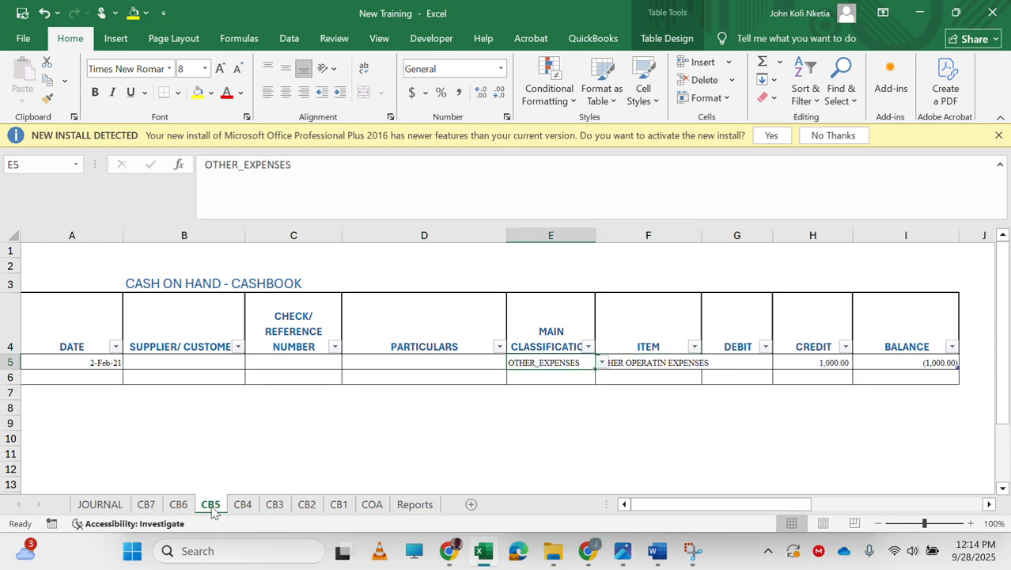
left_click(188, 509)
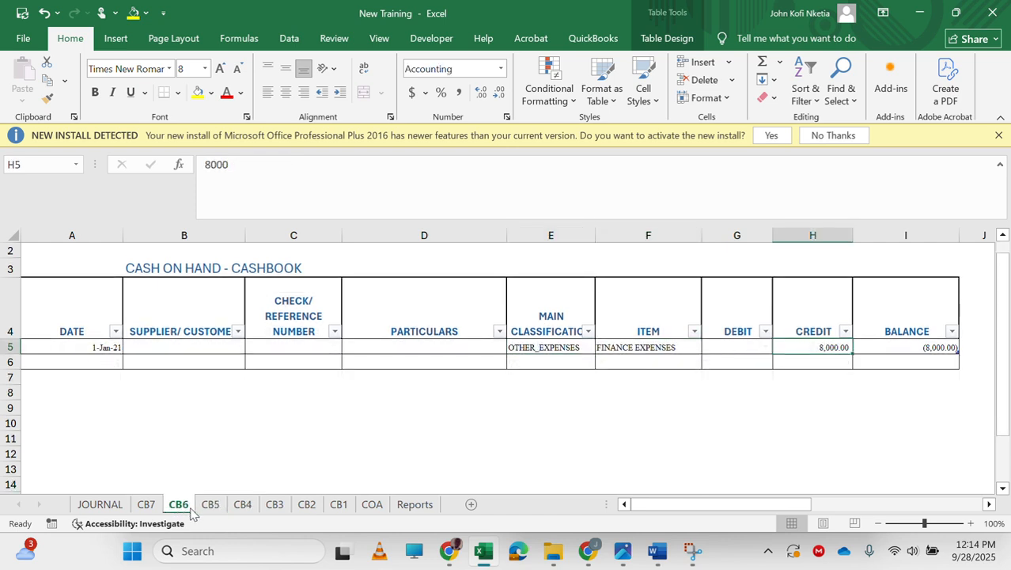
left_click(155, 507)
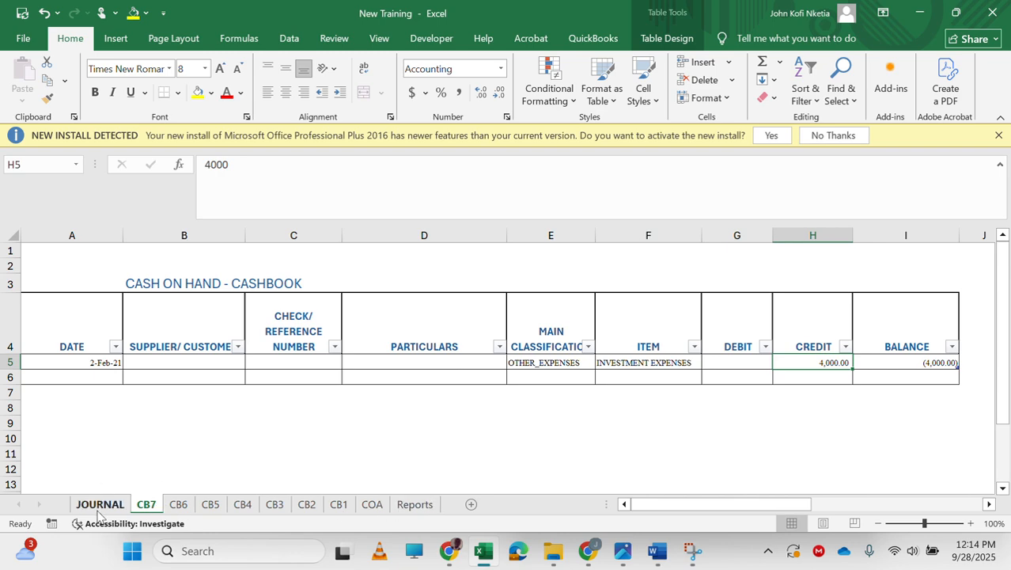
Change the date of the opening balance entry in row 5 of the JOURNAL sheet to 2/2/2021
left_click(100, 509)
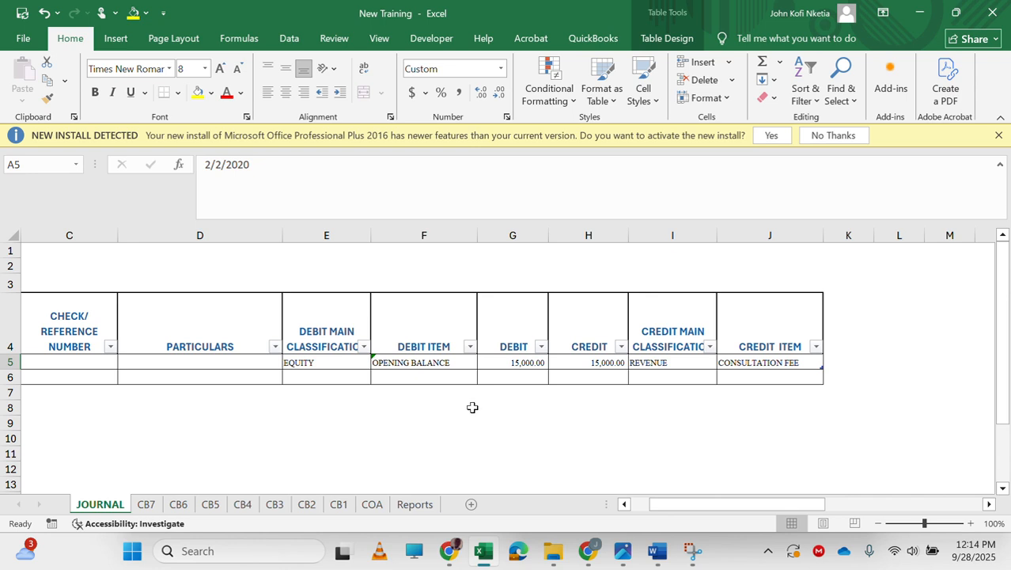
scroll(472, 408, "left", 3)
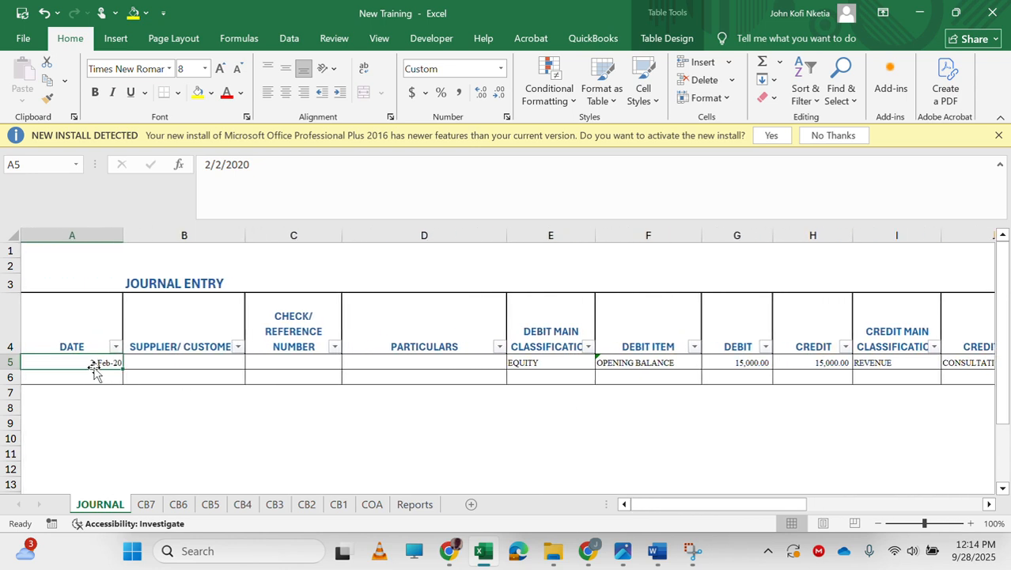
left_click(314, 164)
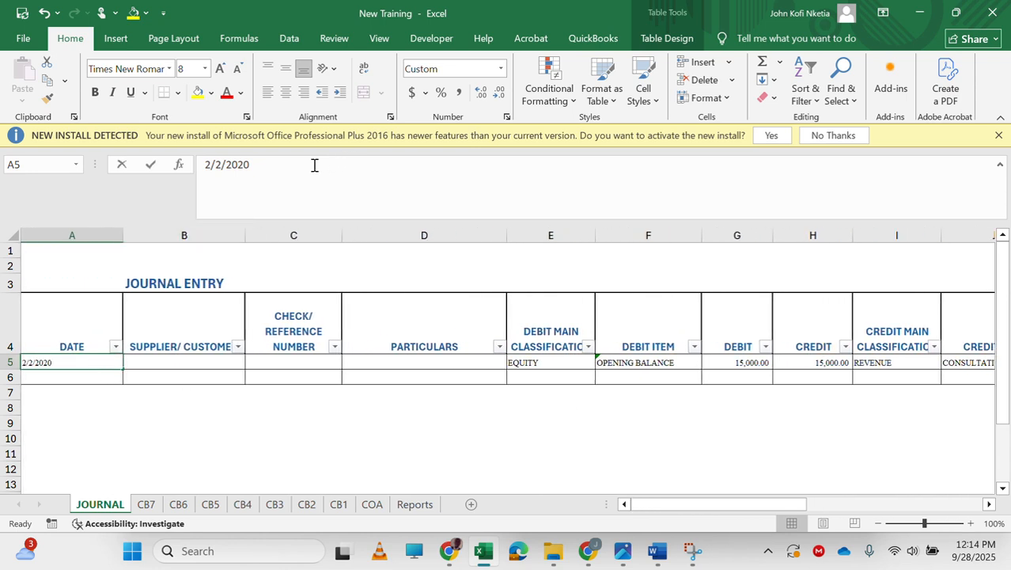
key("BackSpace")
type("1")
key("Return")
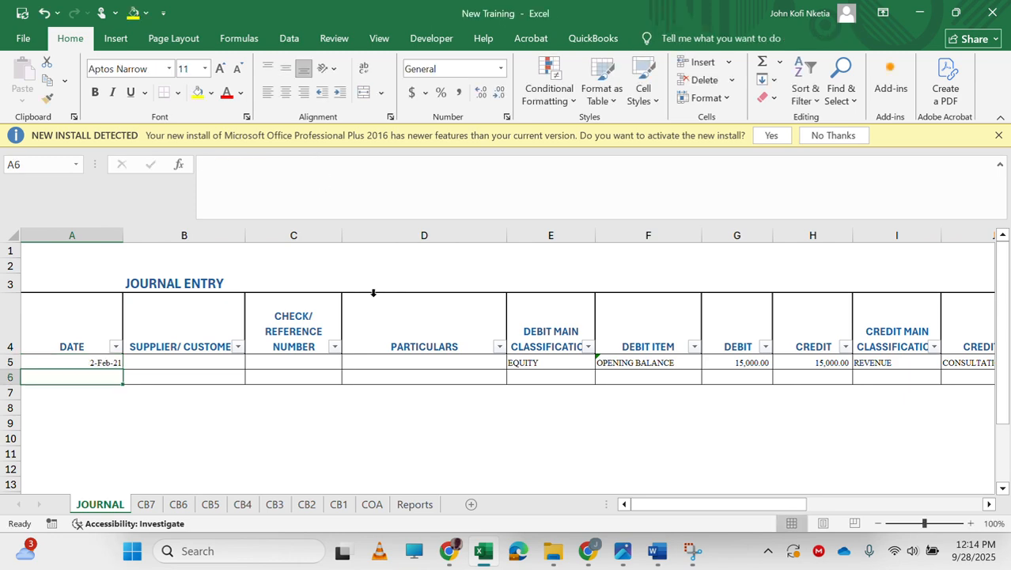
Return to the Reports sheet and check the balance differences in D166 and E166 and the total equity and liabilities in D165
left_click(413, 503)
scroll(368, 417, "down", 10)
scroll(369, 412, "up", 2)
scroll(369, 411, "up", 12)
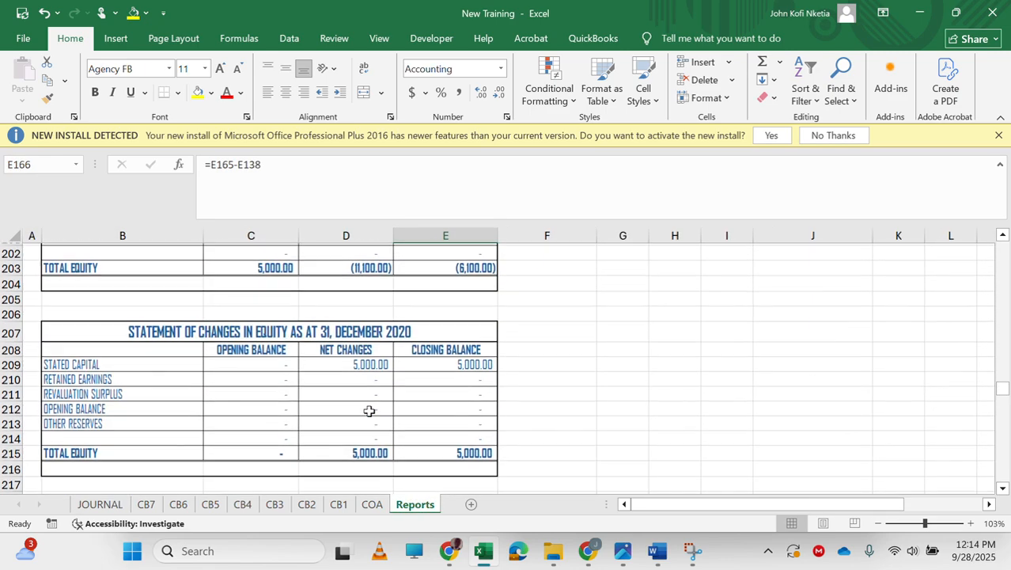
scroll(369, 410, "down", 1)
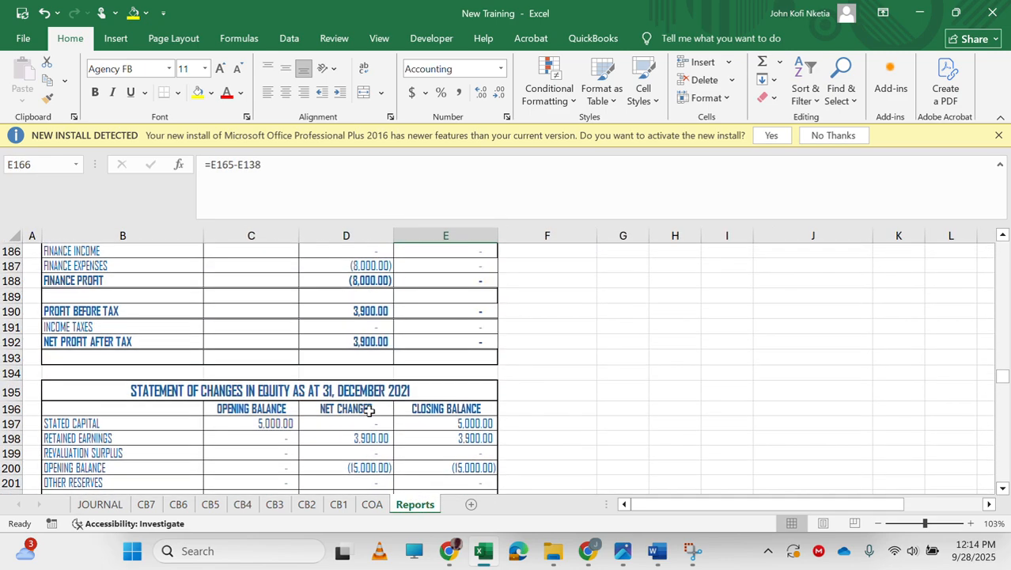
scroll(369, 410, "up", 9)
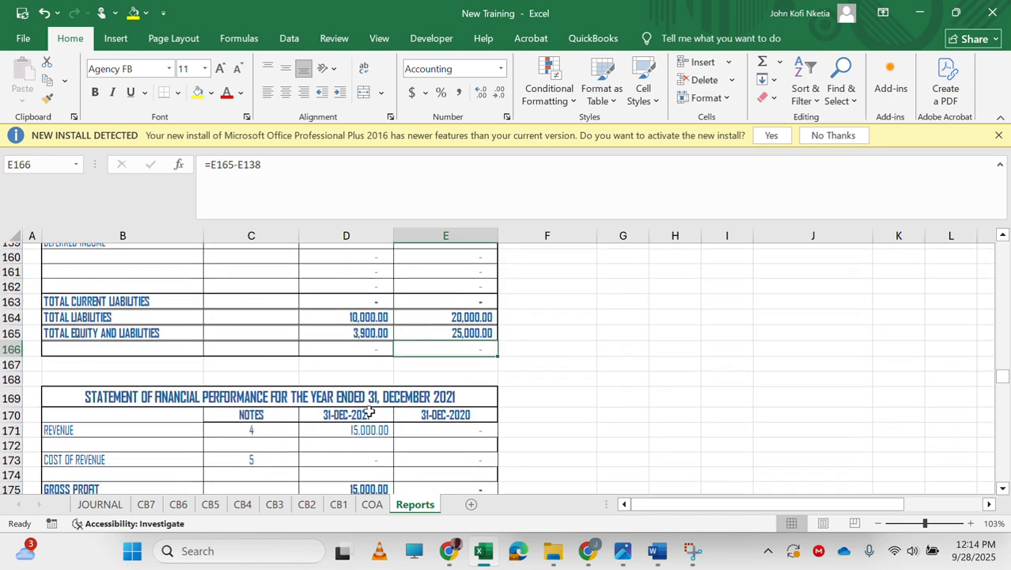
left_click(381, 356)
left_click(437, 360)
left_click(357, 345)
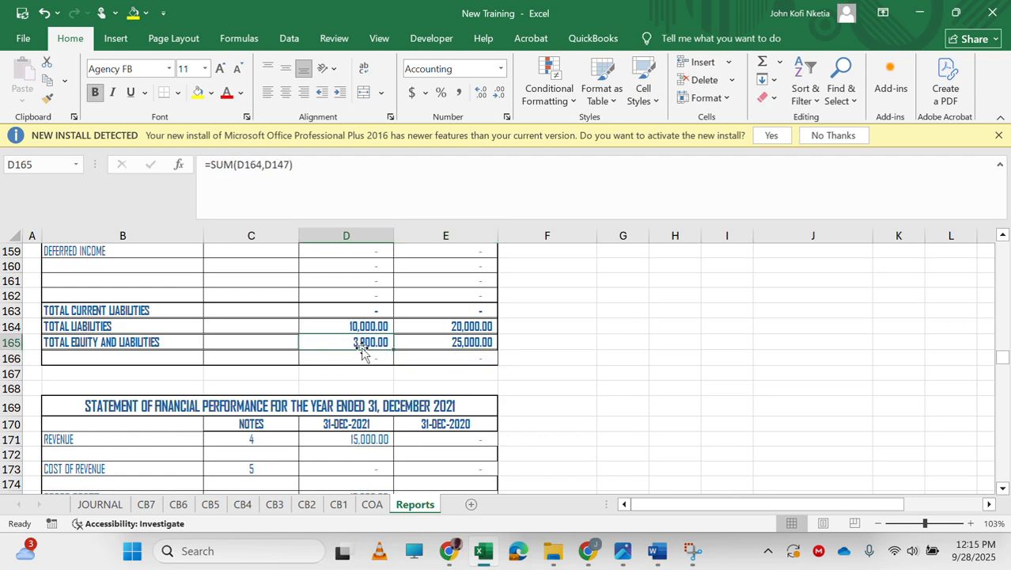
Examine the 2021 and 2020 statements of changes in equity, including the opening balance formula under net changes in D200
scroll(379, 355, "down", 16)
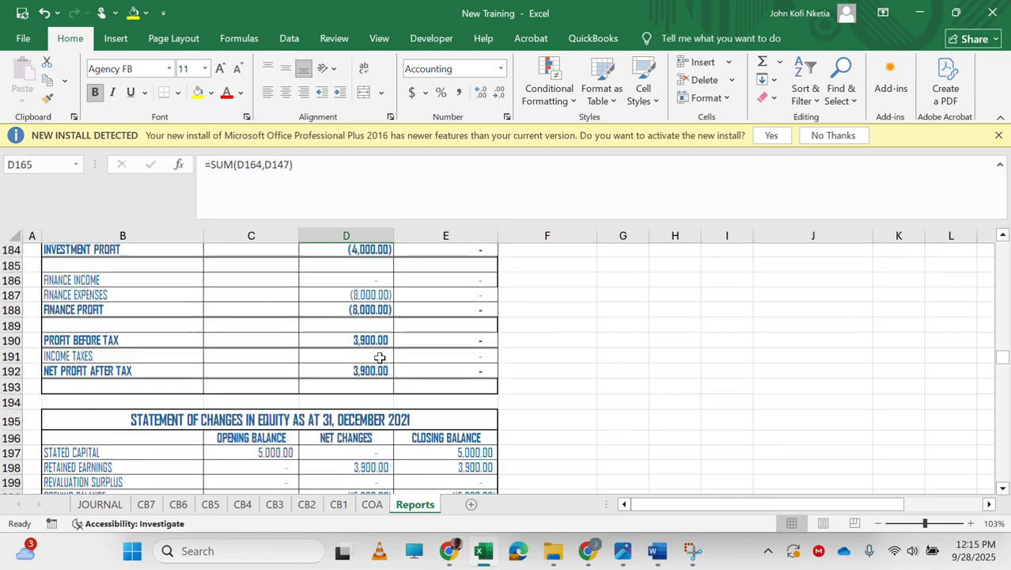
scroll(381, 358, "up", 2)
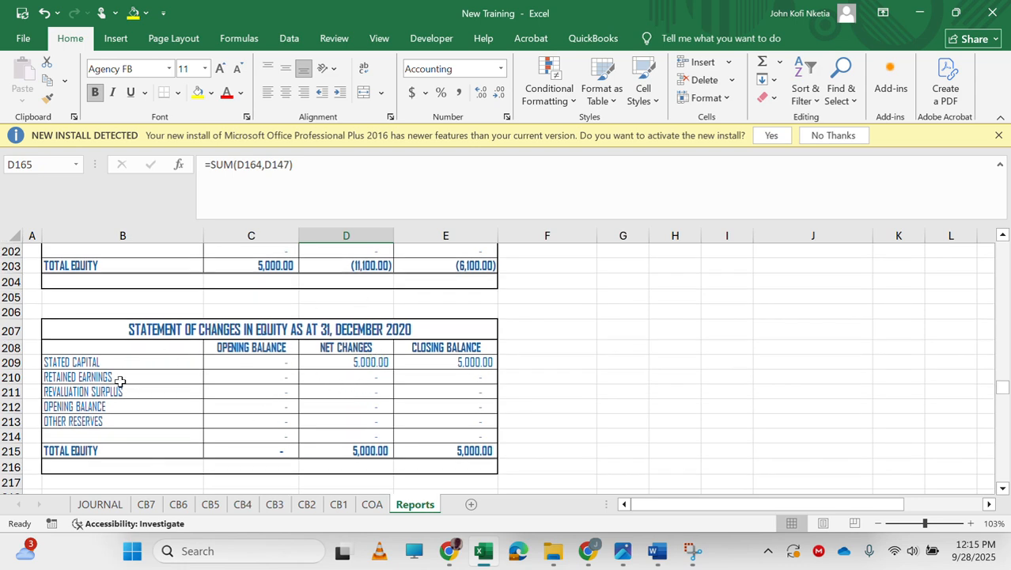
scroll(431, 412, "up", 5)
scroll(440, 442, "down", 5)
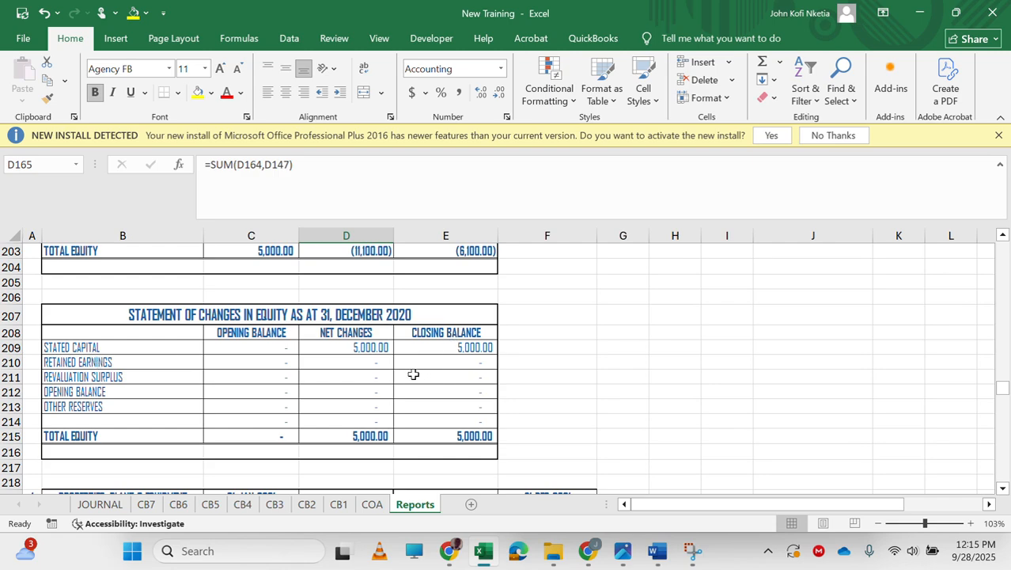
scroll(391, 373, "up", 3)
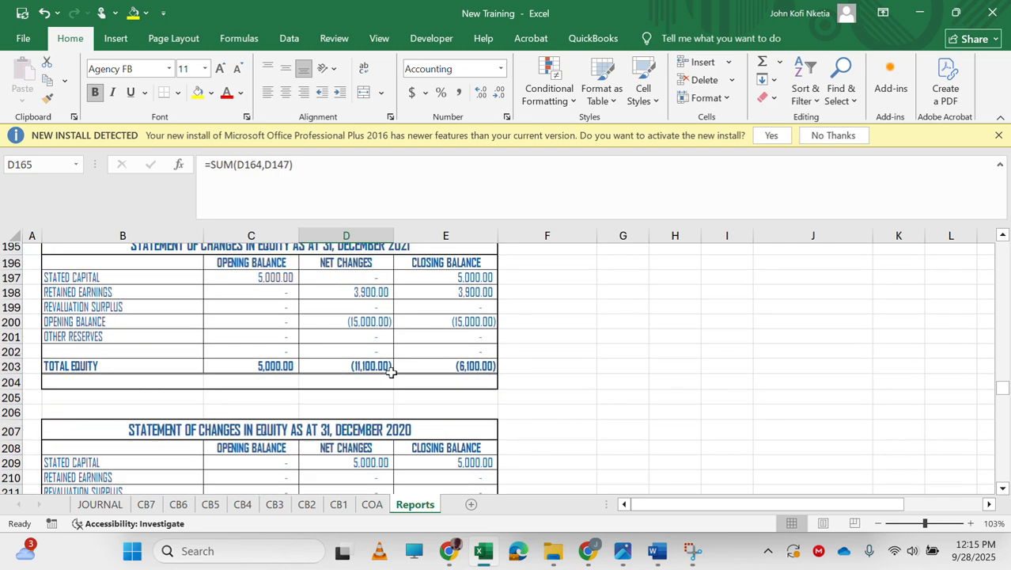
scroll(391, 373, "down", 2)
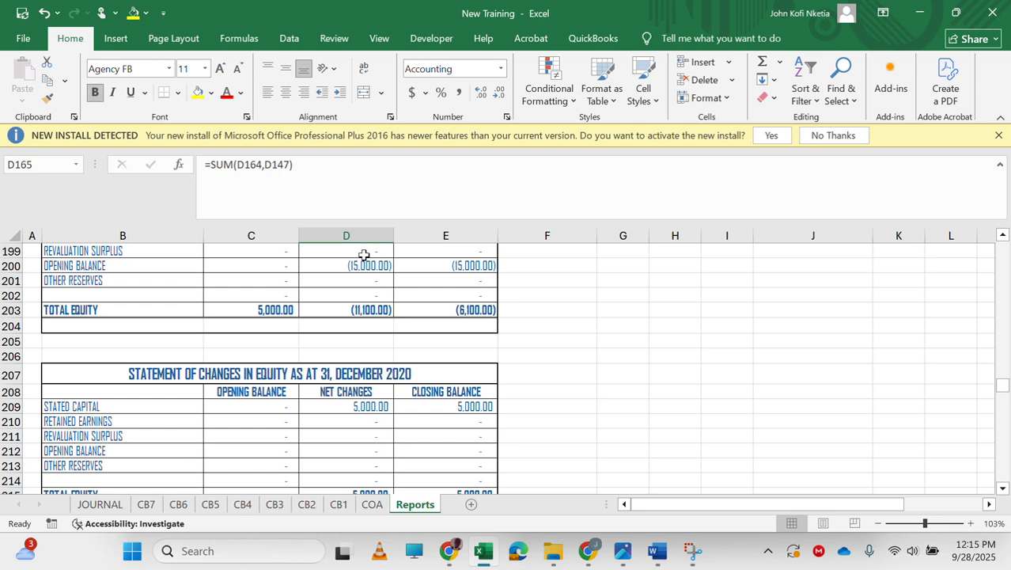
scroll(362, 255, "up", 1)
left_click(368, 331)
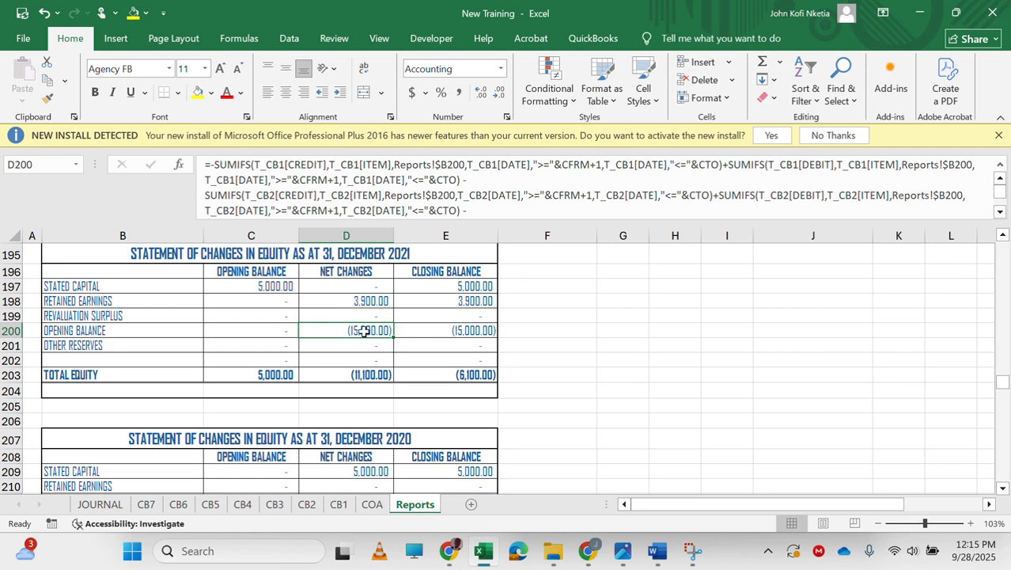
scroll(401, 341, "down", 2)
scroll(399, 338, "up", 2)
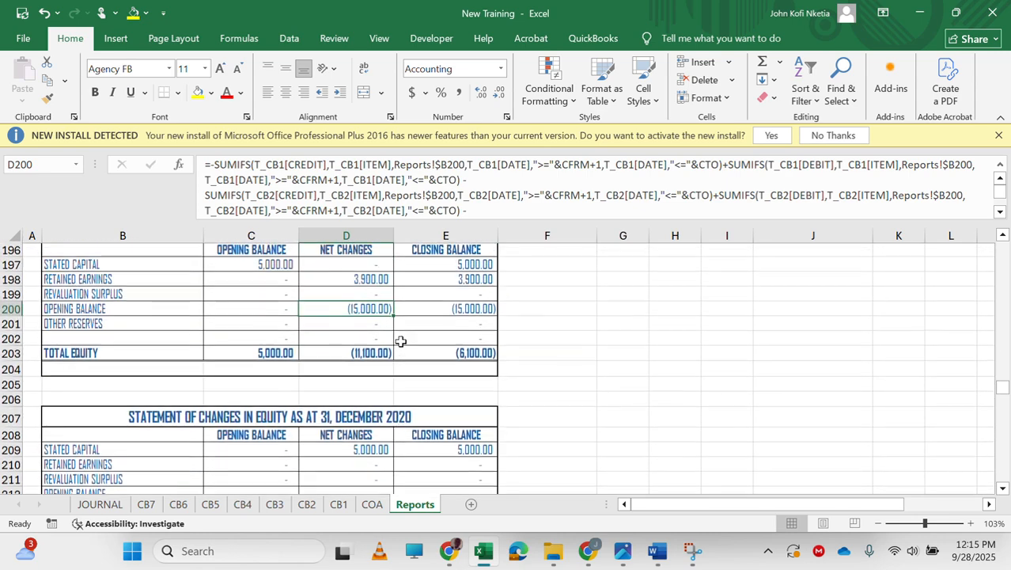
Review the statements of financial performance and financial position, and go back to the trial balance at the start of the Reports sheet
scroll(401, 419, "up", 5)
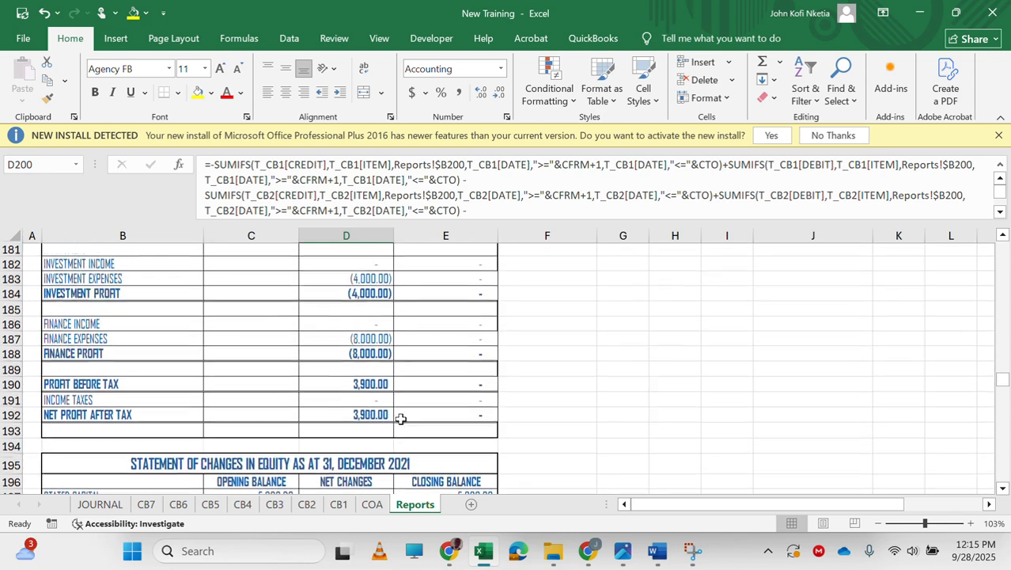
scroll(341, 374, "up", 10)
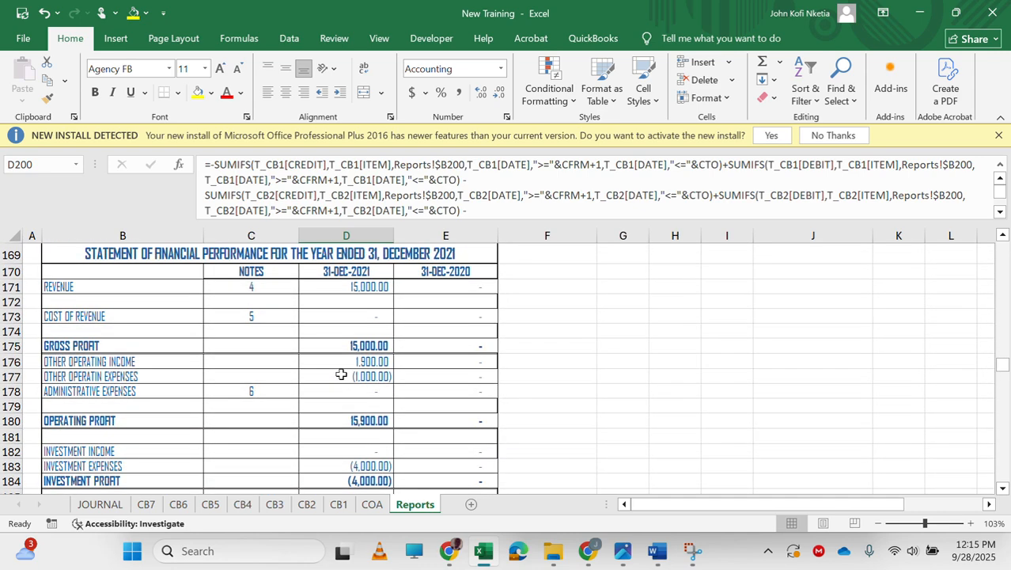
scroll(341, 374, "up", 15)
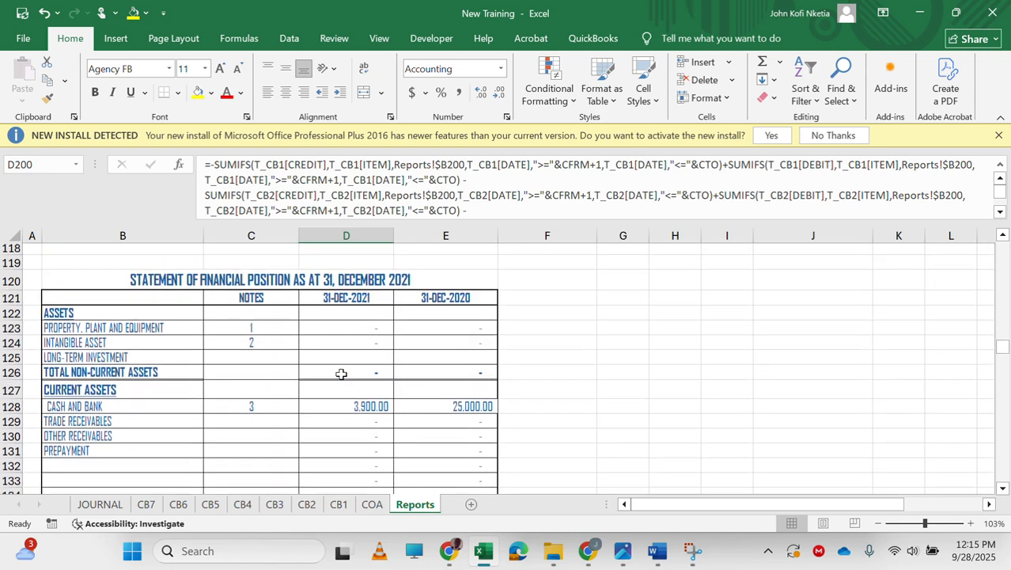
scroll(341, 373, "up", 4)
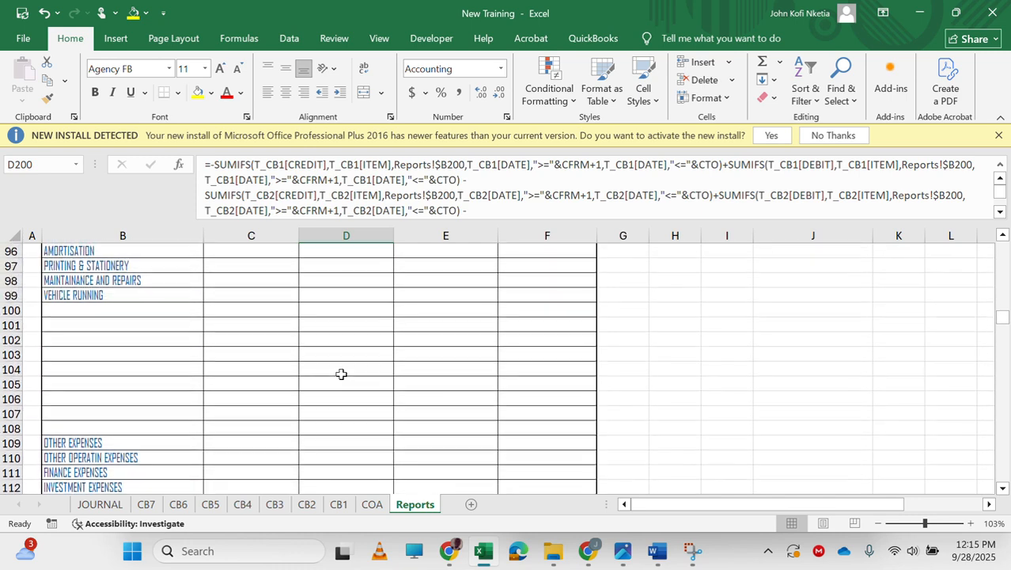
scroll(368, 399, "up", 20)
scroll(425, 337, "up", 6)
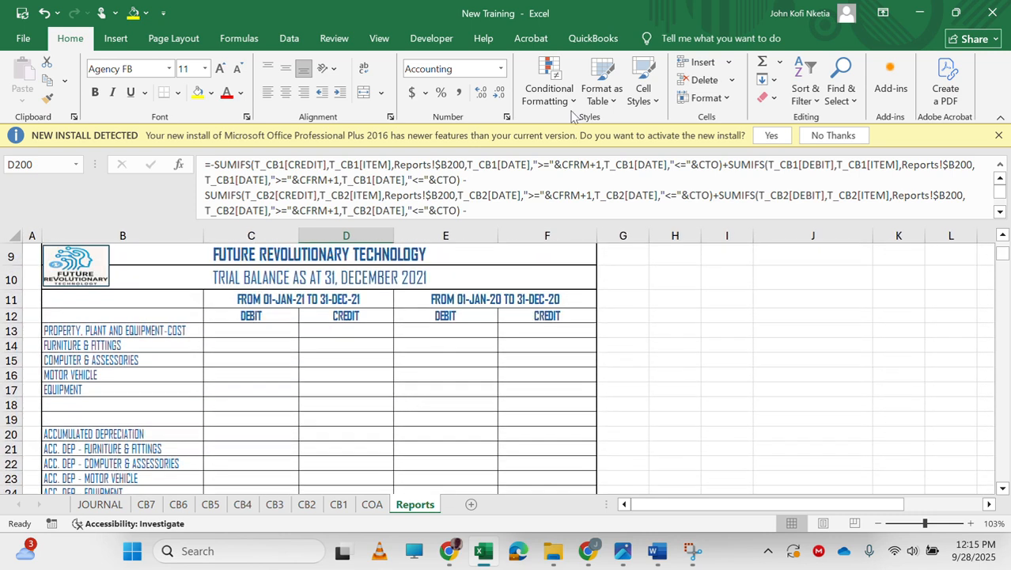